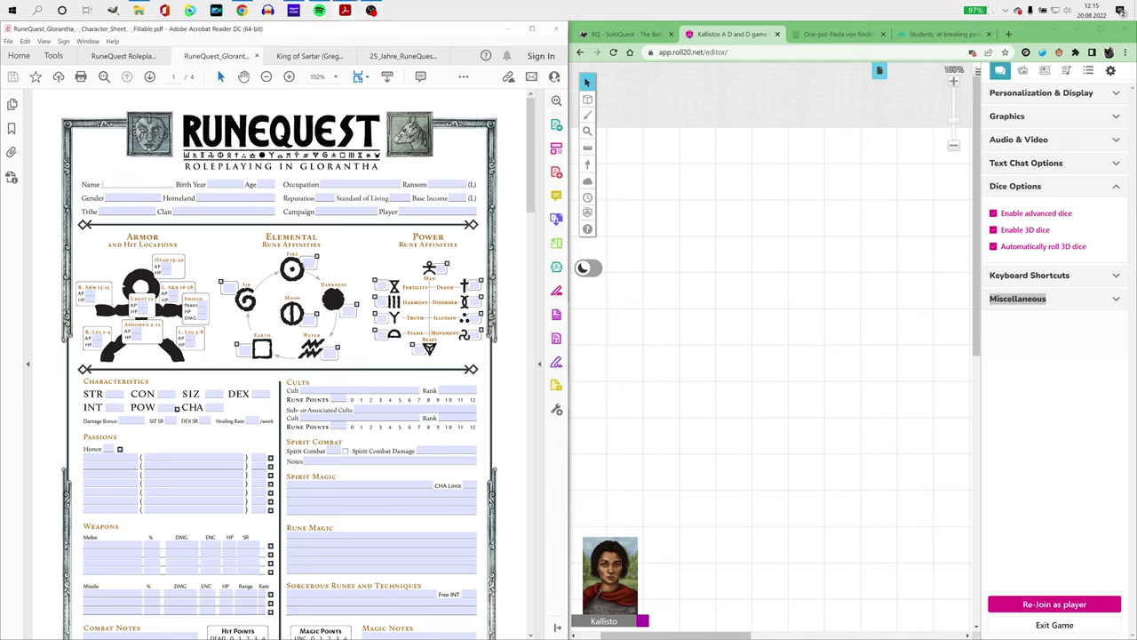
Step: Fill in Name as Kerentha, Homeland as Old Tarsh and Gender as female
text(Kerentha)
key(Tab)
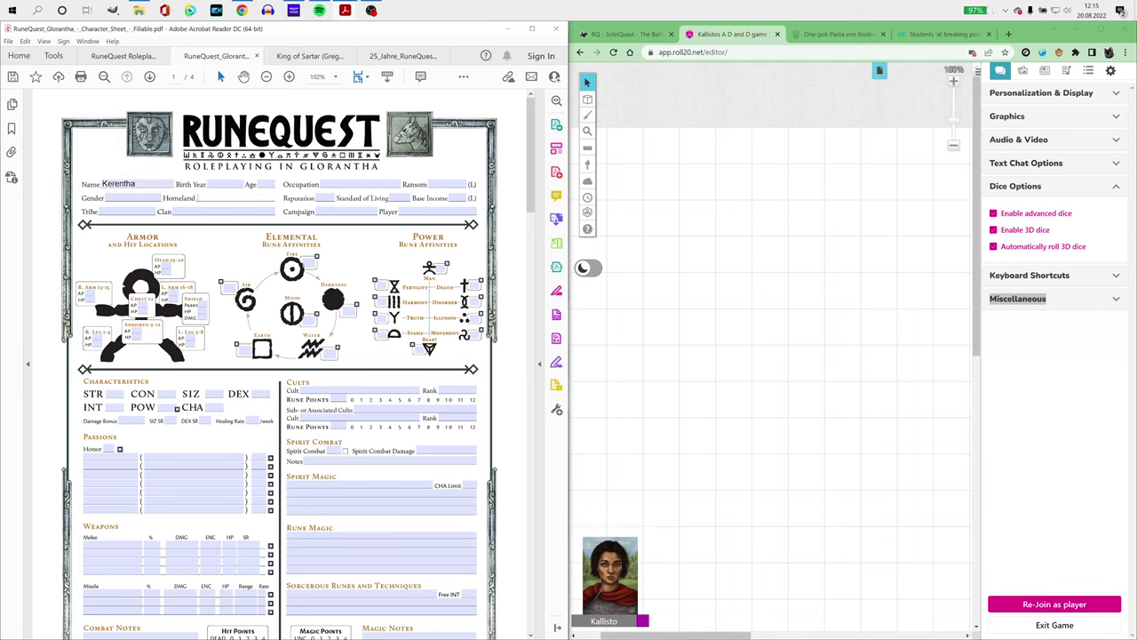
text(Old Tarsh)
key(Tab)
key(Tab)
key(Tab)
click(133, 197)
text(female)
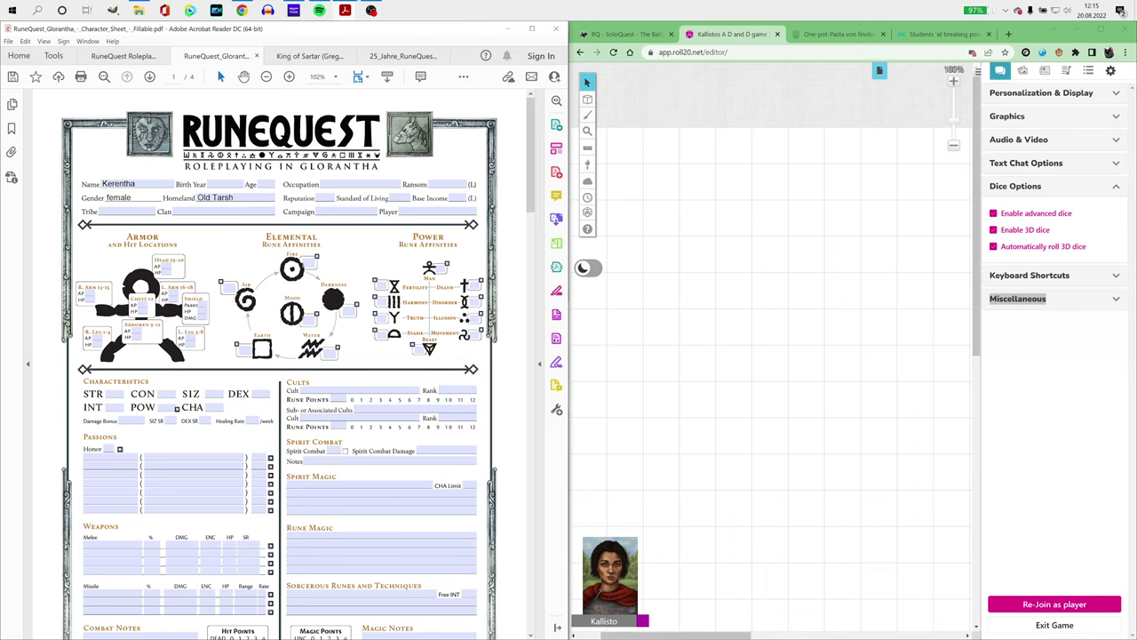
key(Return)
Step: Save the sheet to Downloads as kerantha.pdf using File > Save As
click(8, 41)
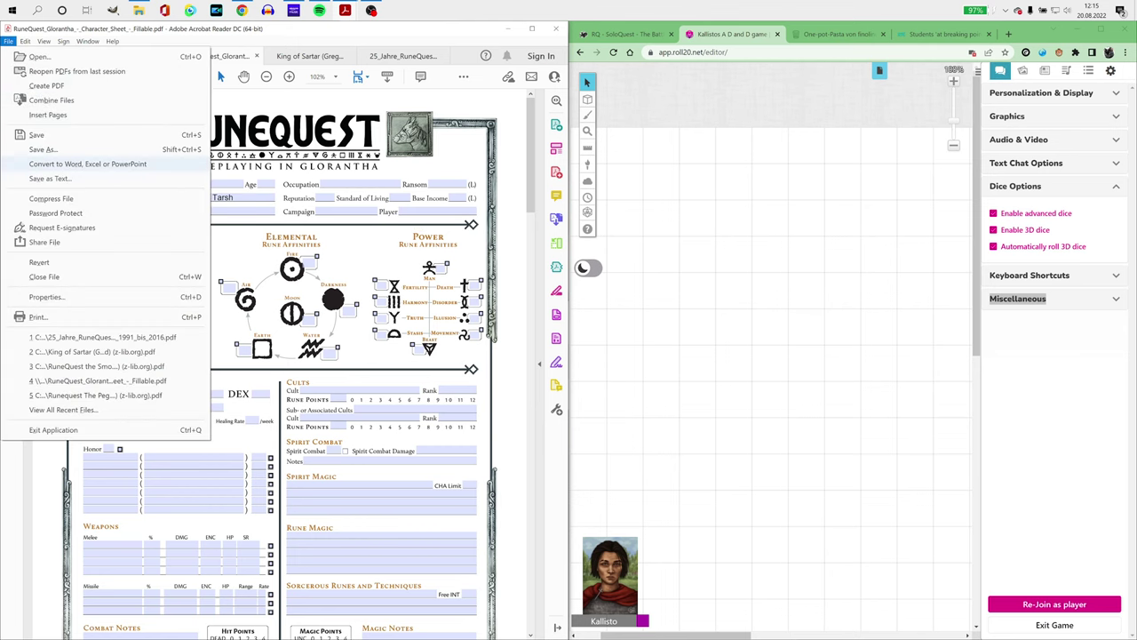
click(43, 150)
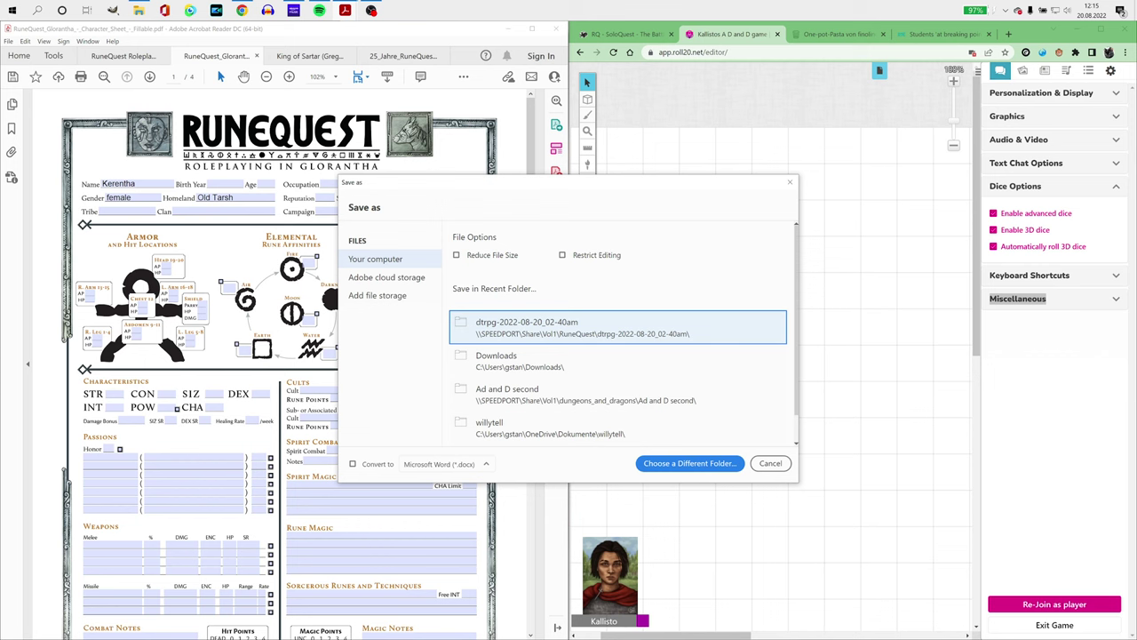
click(604, 362)
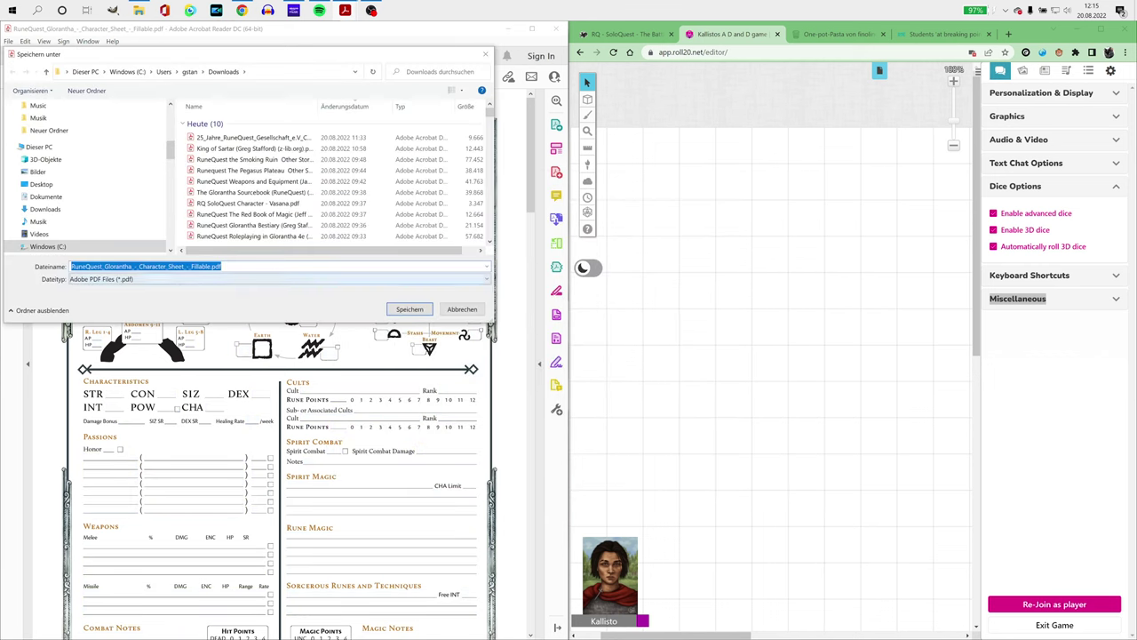
text(ke)
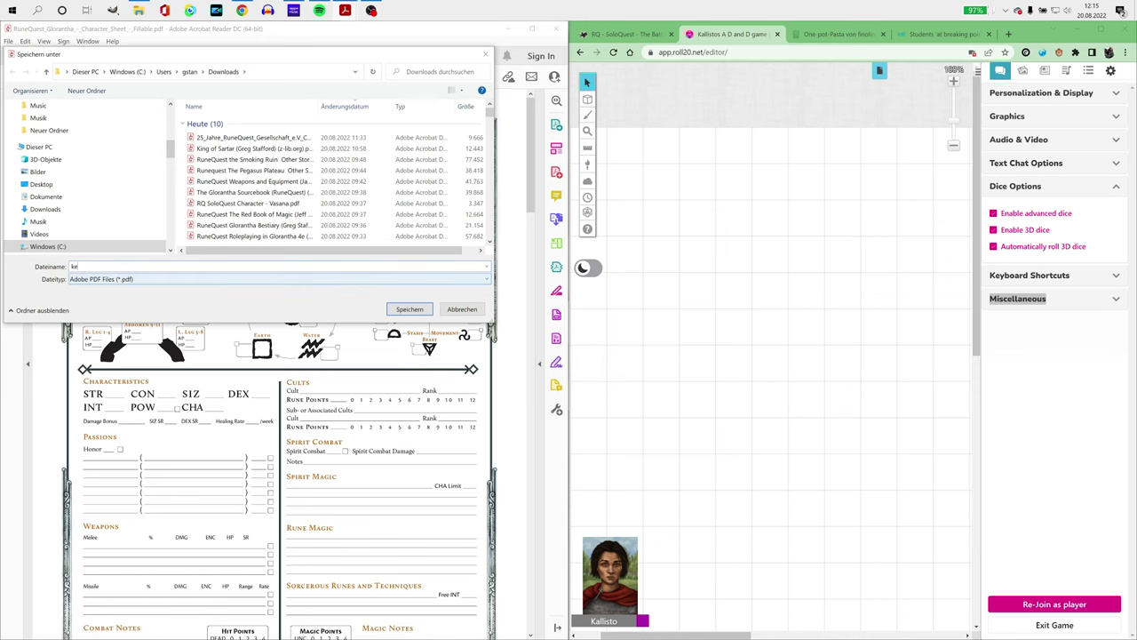
text(rantha)
key(Return)
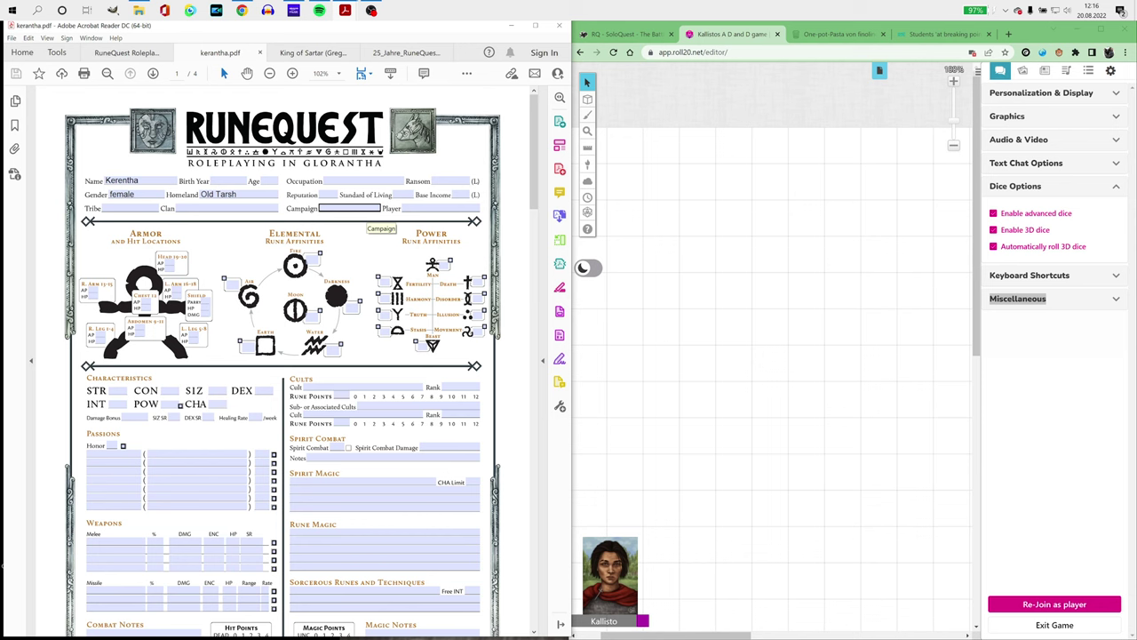
Step: Scroll down the PDF to the skills lists on page 2
scroll(355, 218, down, 5)
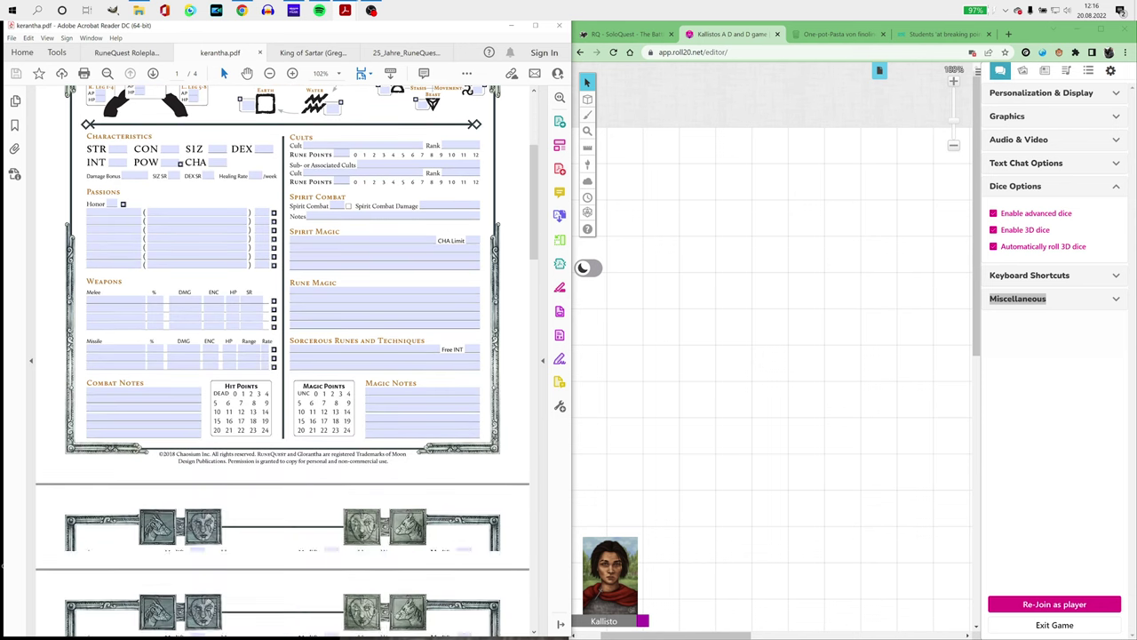
scroll(283, 355, down, 5)
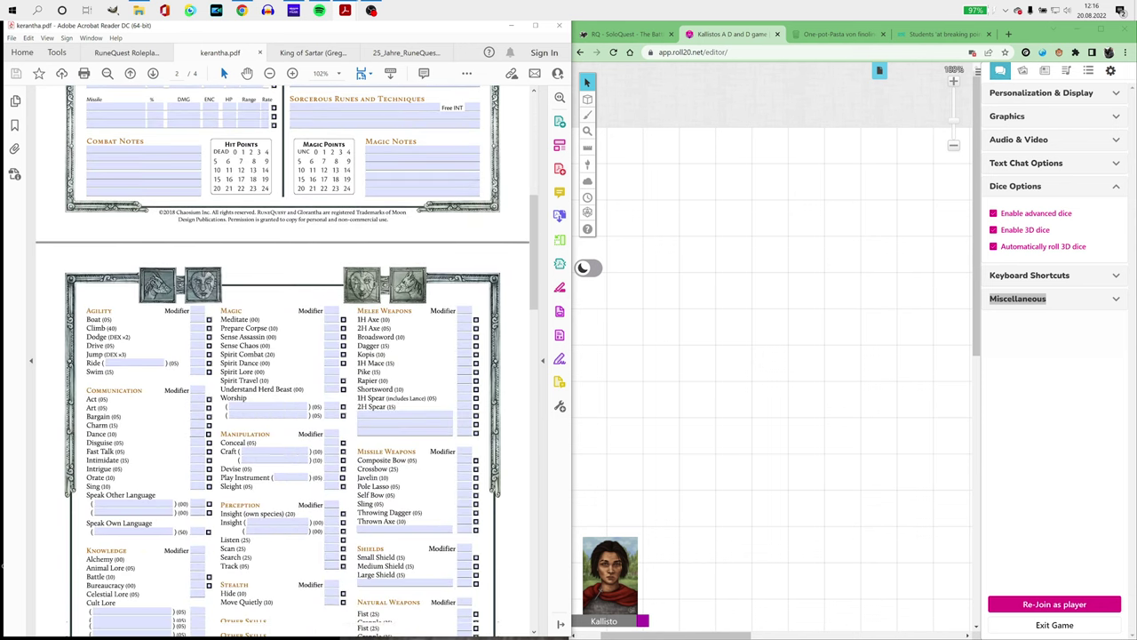
scroll(267, 338, down, 2)
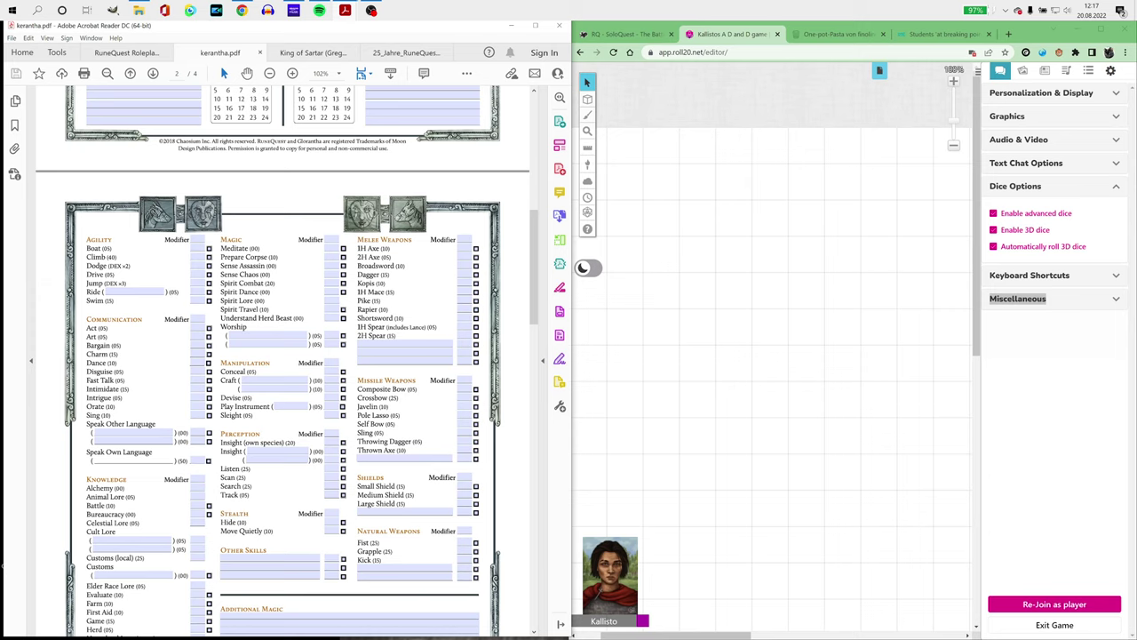
Step: Enter Tarshite as own language and Tradetalk at 10 as other language
click(98, 459)
text(Tarshite)
key(Return)
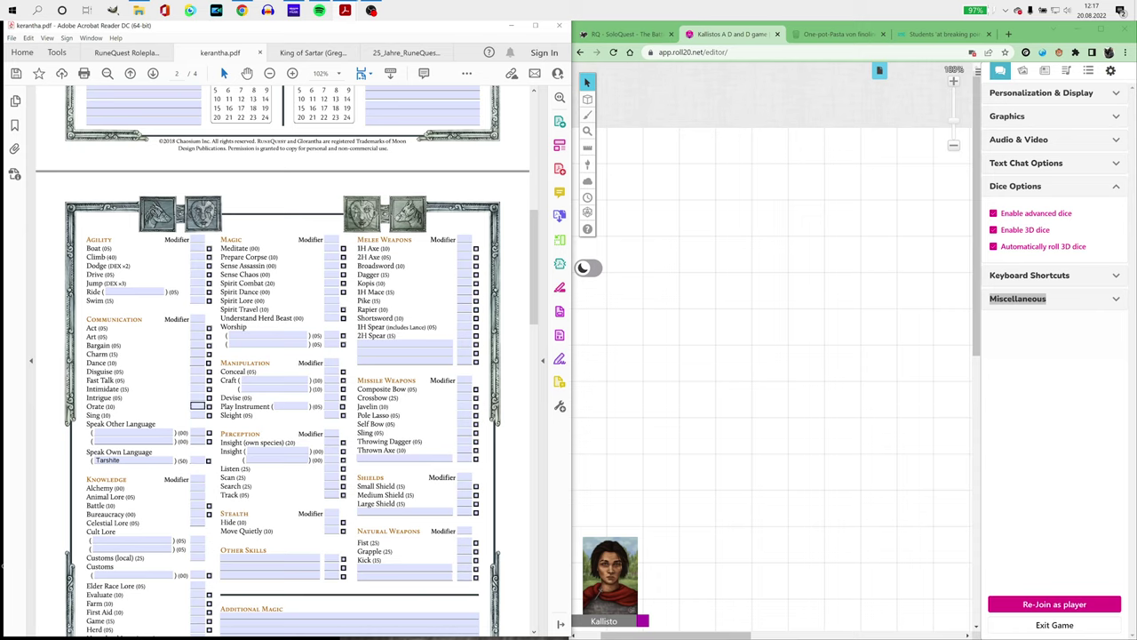
click(134, 433)
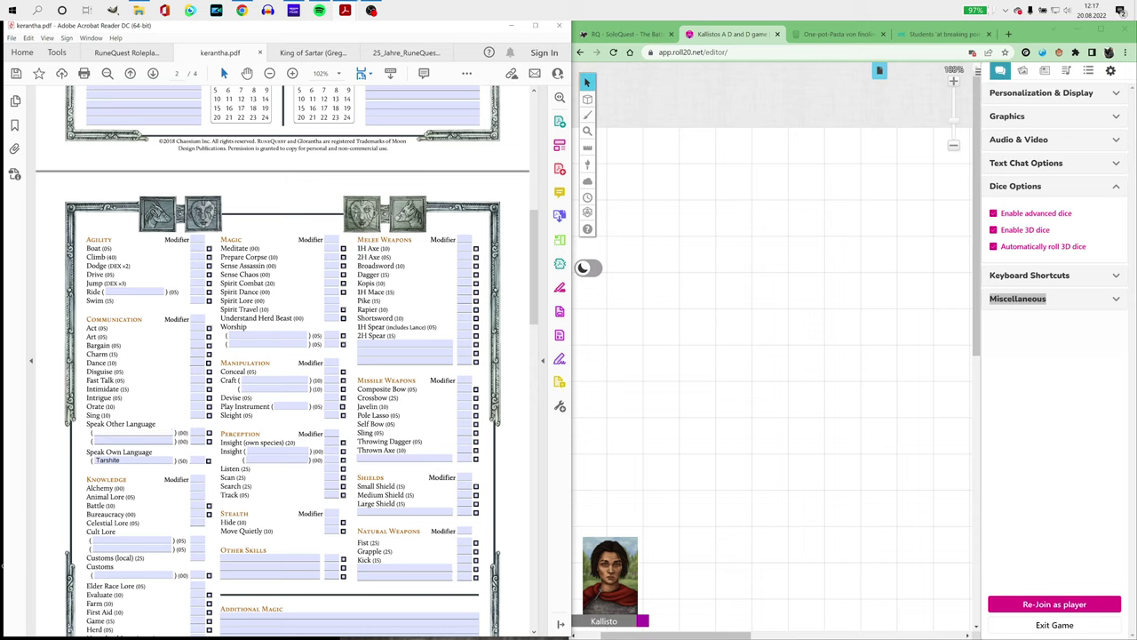
text(Tradetalk)
click(198, 432)
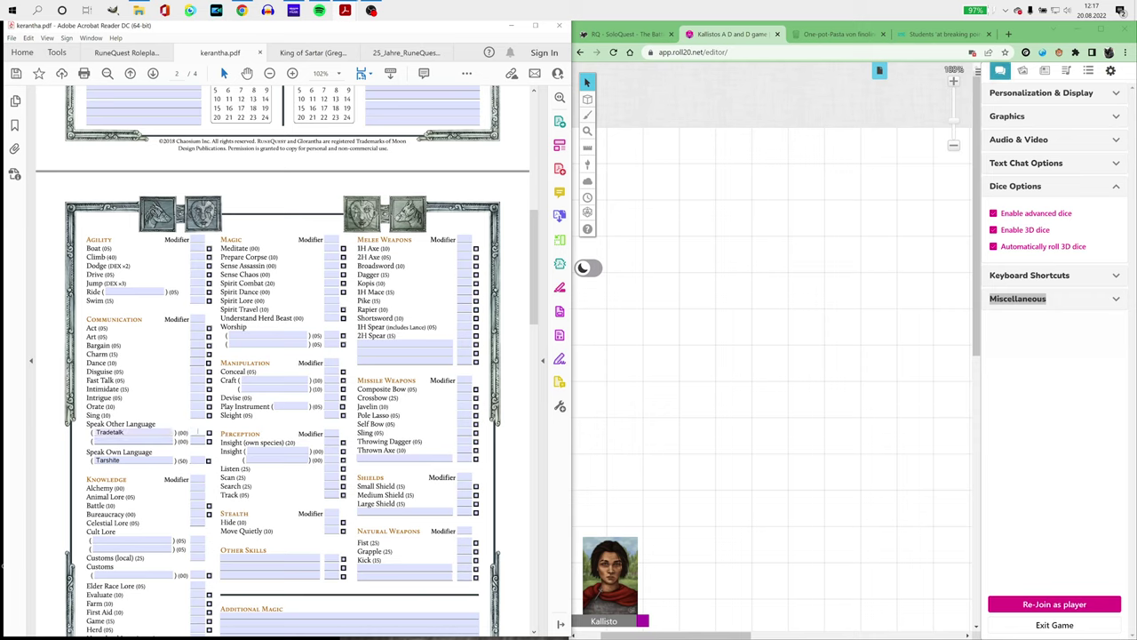
text(10)
Step: Give own language Tarshite 50 and add Tarshite Customs at 25
click(198, 460)
text(50)
text(Tarshite)
key(Tab)
text(25)
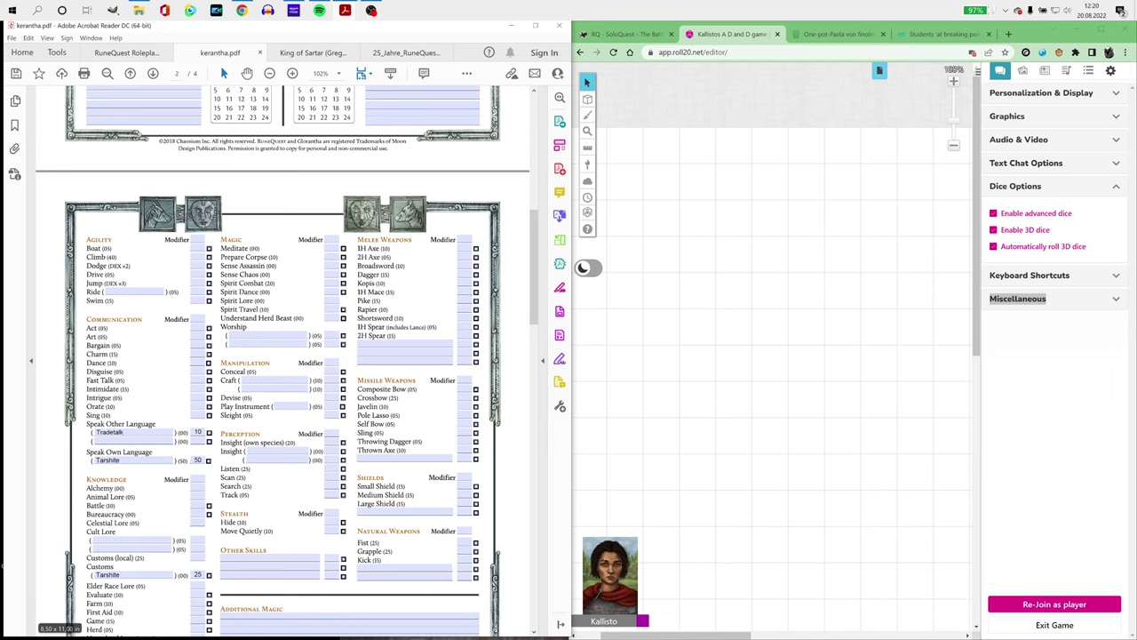
Step: Scroll down to the Adventurer Background Worksheet on page 4
scroll(269, 472, down, 2)
scroll(269, 471, down, 12)
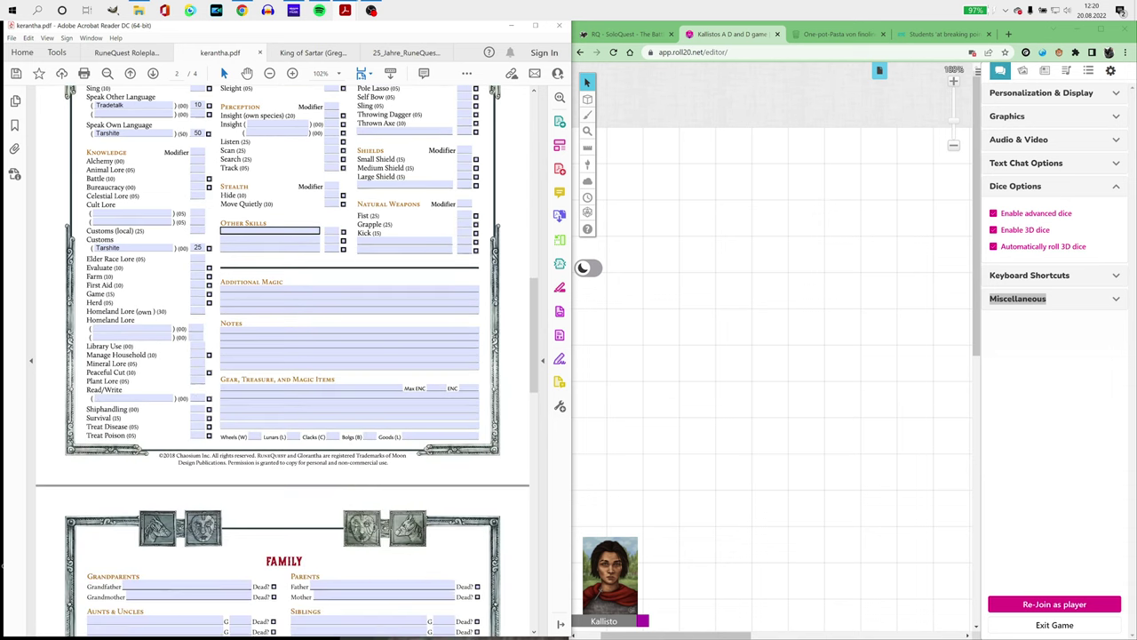
scroll(282, 362, down, 6)
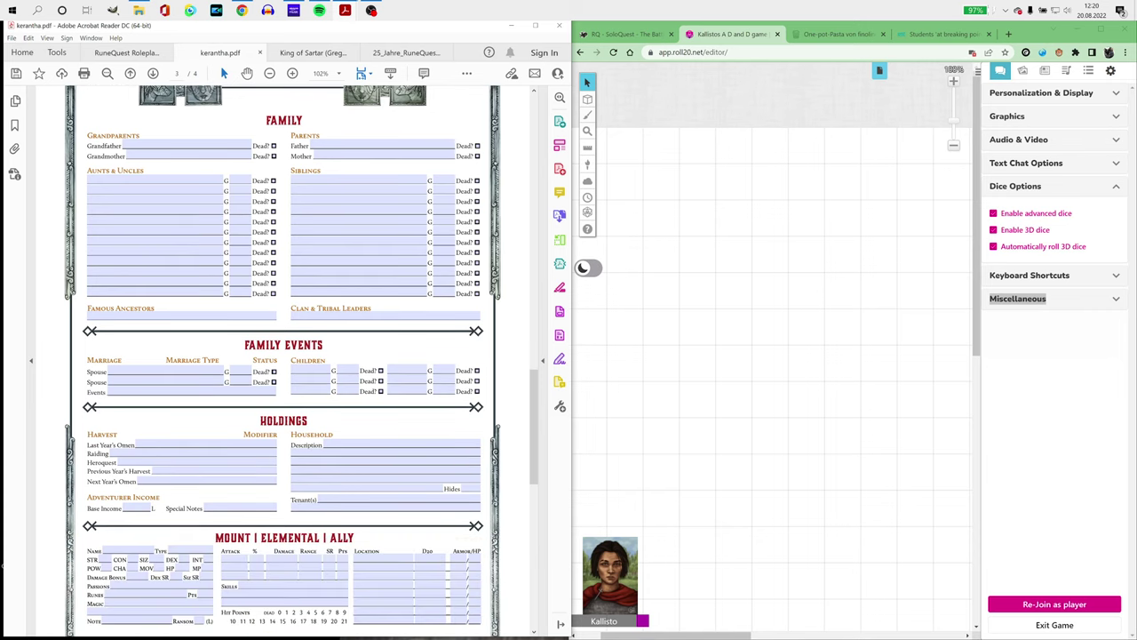
scroll(283, 362, down, 7)
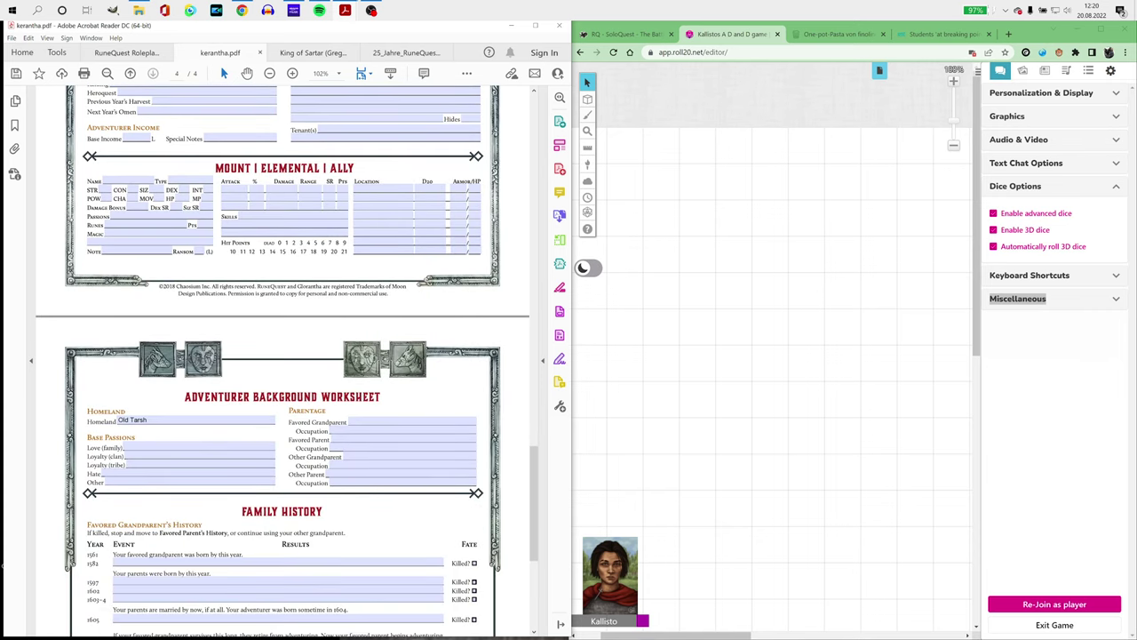
Step: Set the Love (family) and Loyalty (clan) passions to 60
click(125, 446)
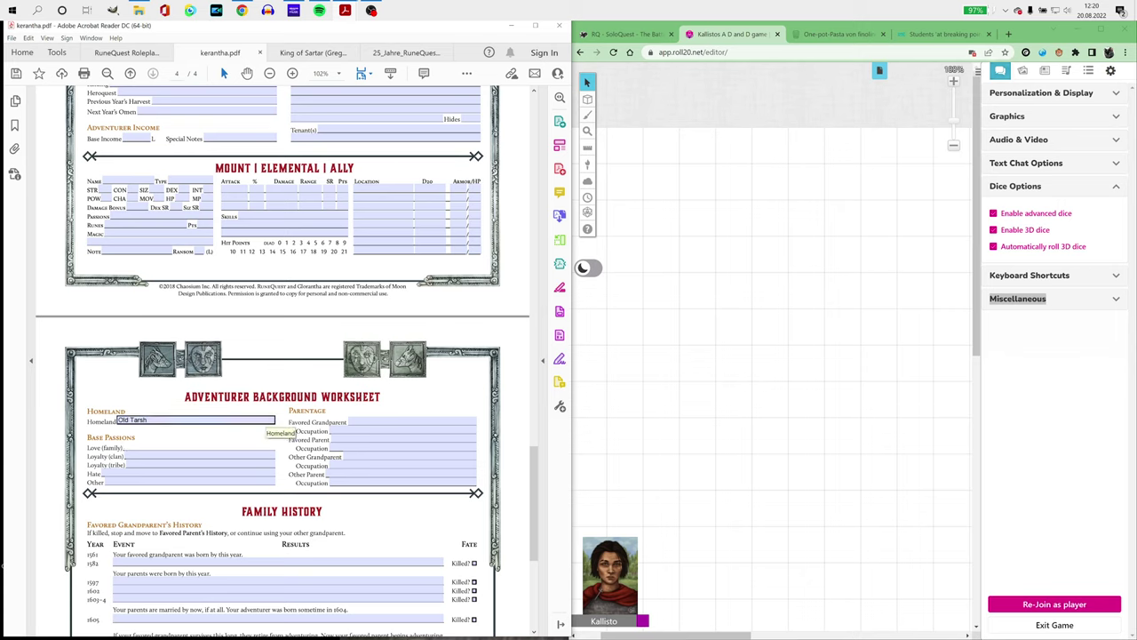
text(60)
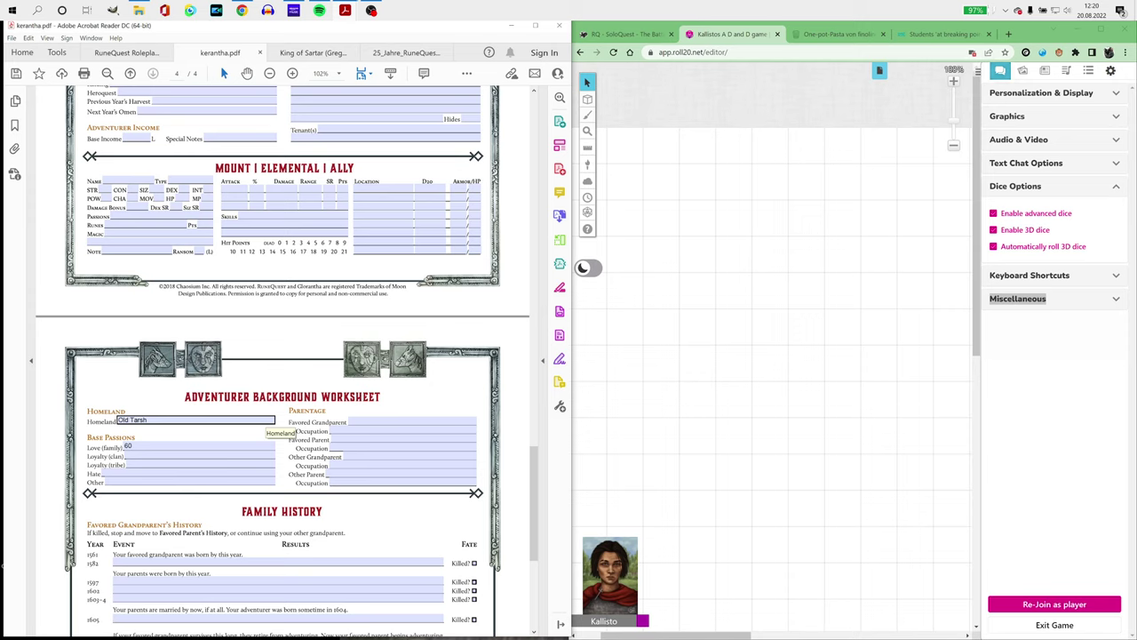
click(126, 456)
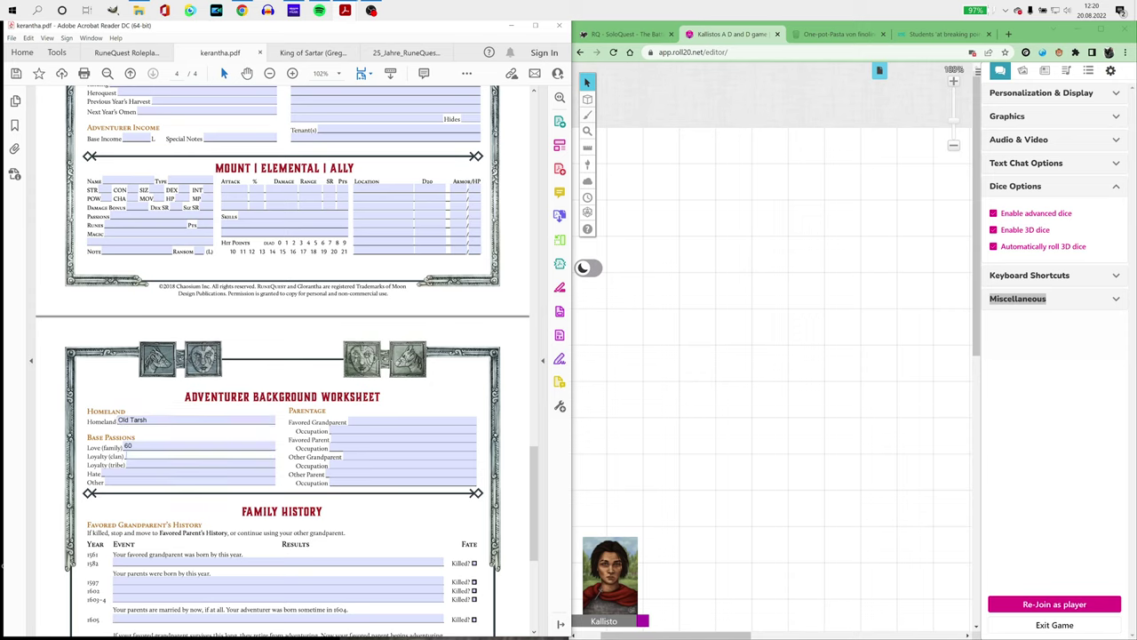
text(60)
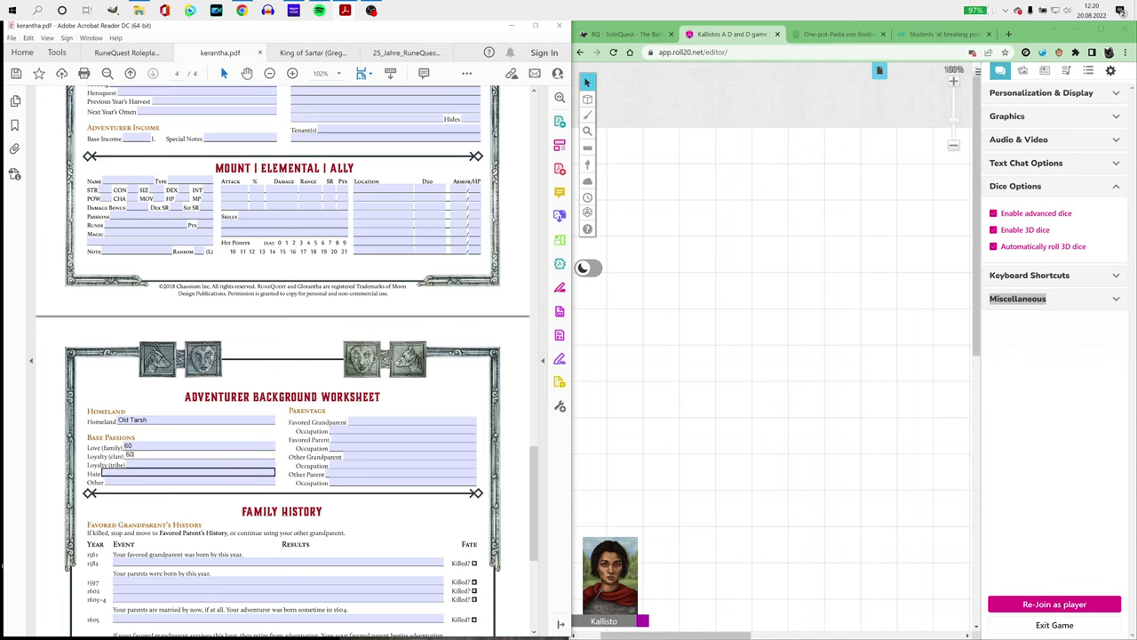
key(Tab)
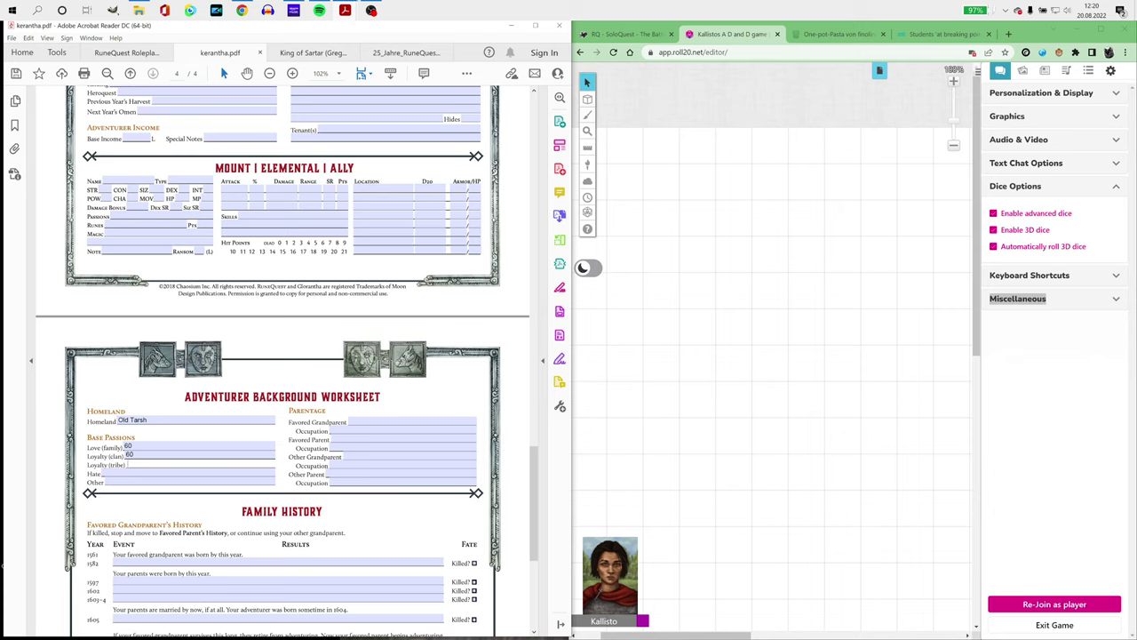
Step: Enter Loyalty (tribe) as Shaker Temple 60
click(200, 464)
key(shift+Tab)
key(shift+Tab)
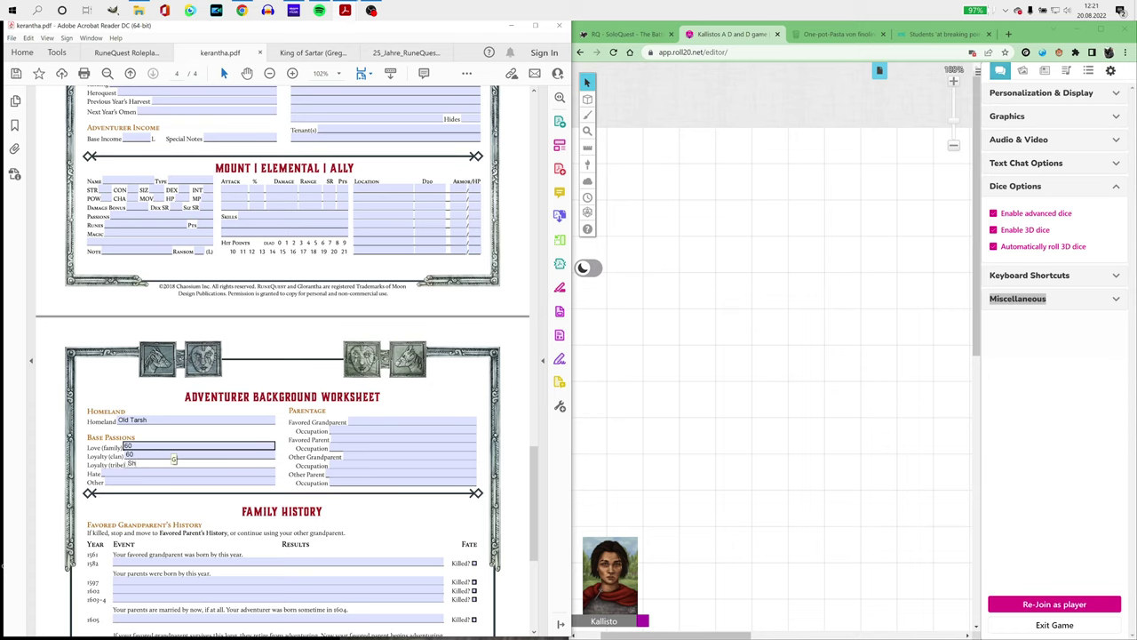
text(aker Temple 60)
key(Return)
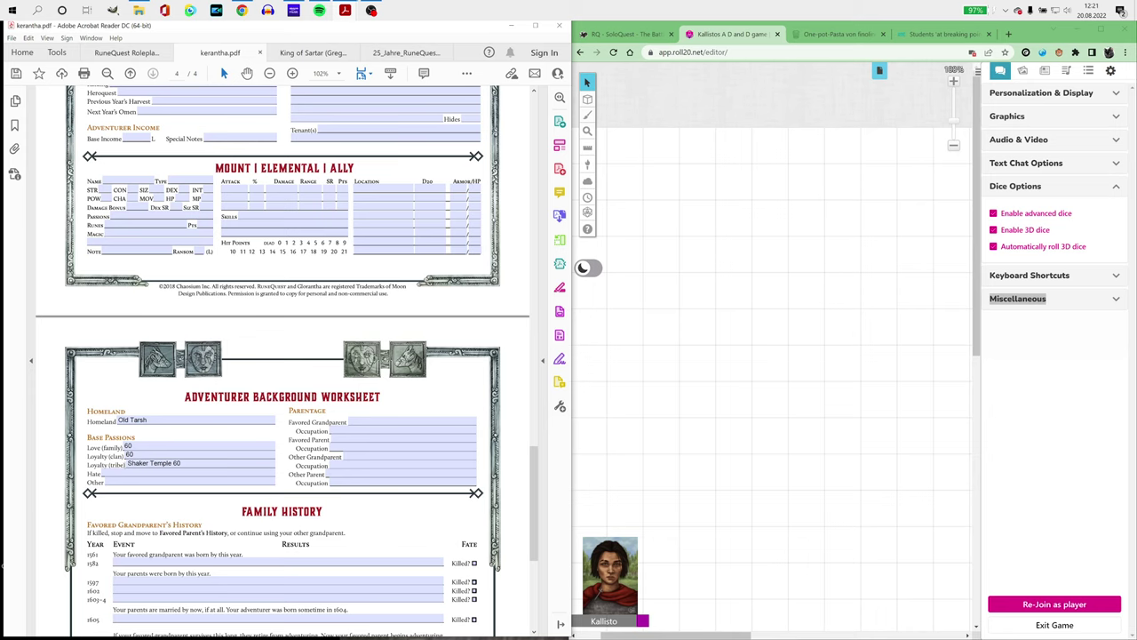
Step: Scroll up and back down to bring page 4's Family History section into view
scroll(283, 355, up, 1)
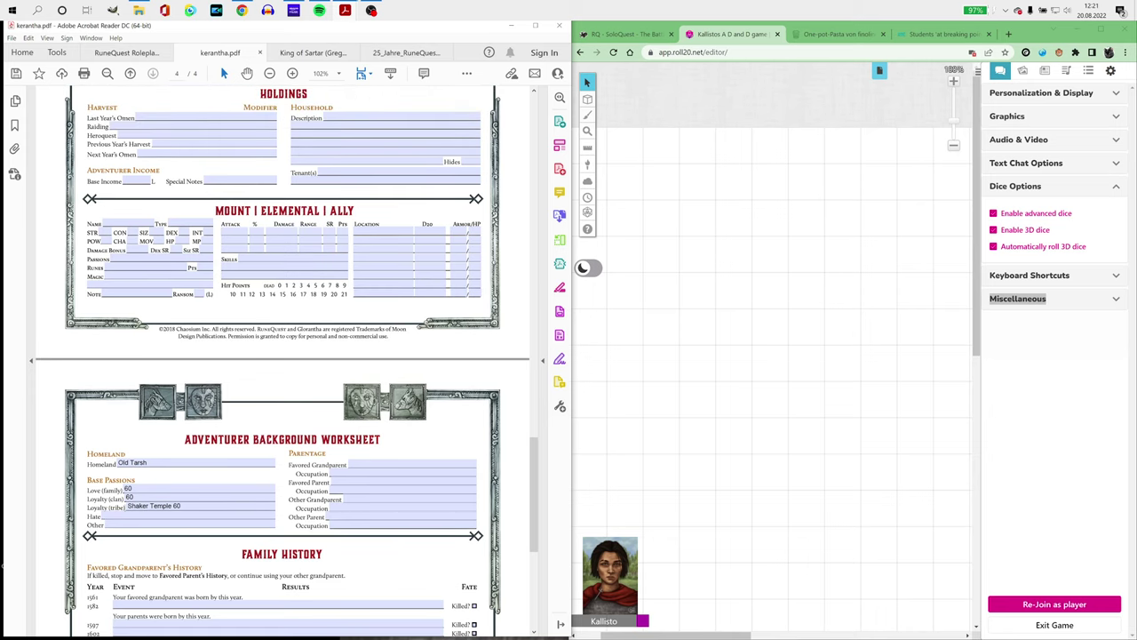
scroll(283, 356, up, 2)
scroll(282, 356, up, 4)
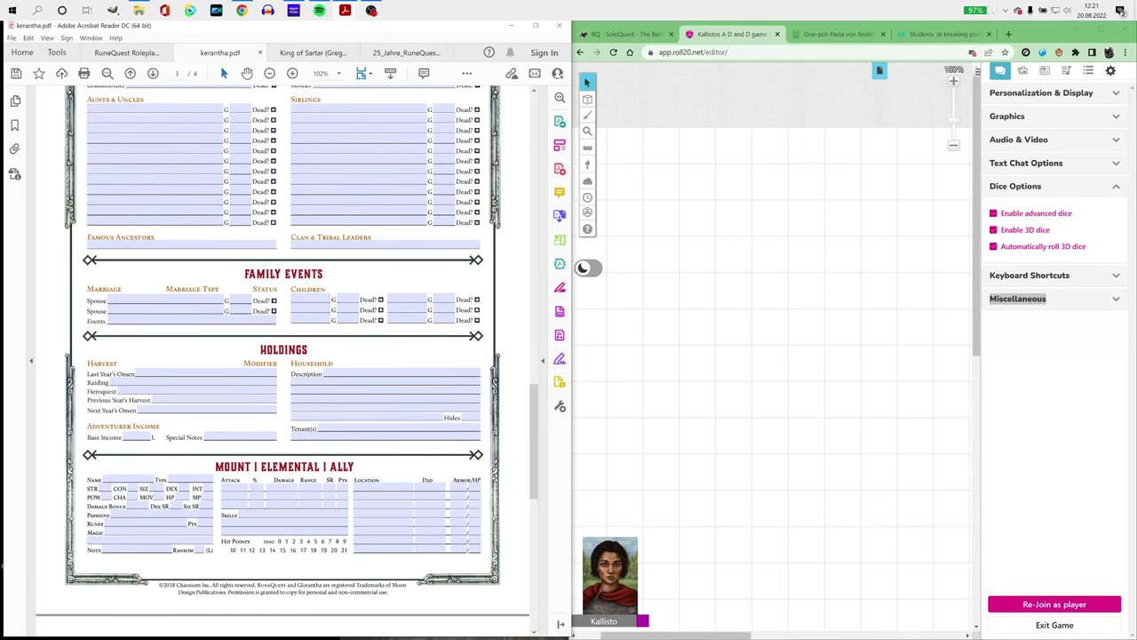
scroll(282, 356, up, 10)
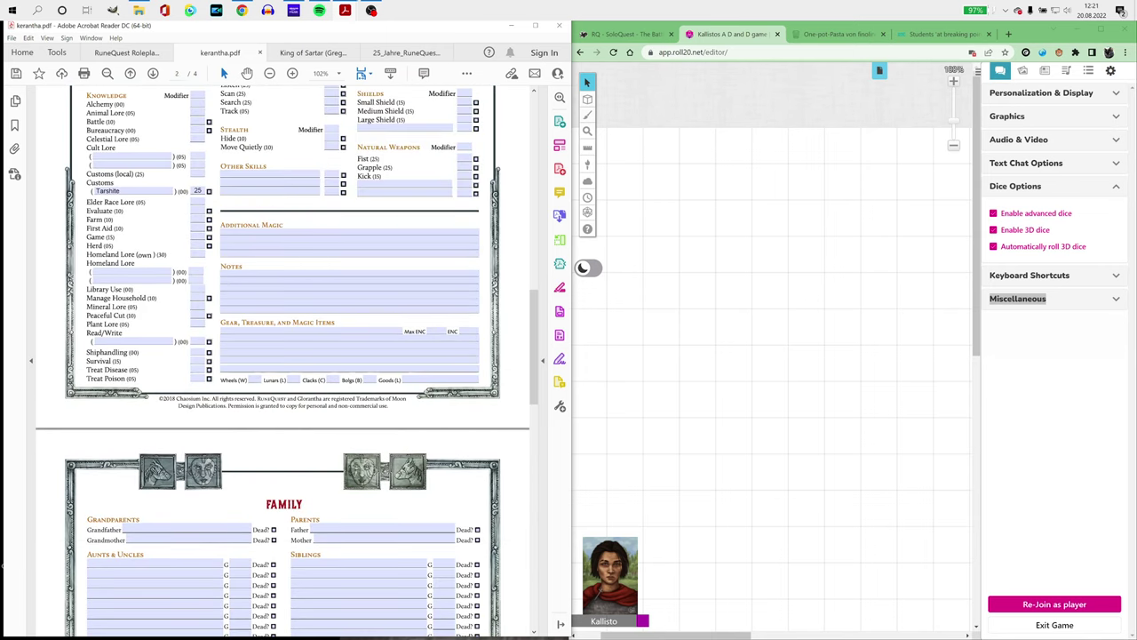
scroll(282, 355, up, 3)
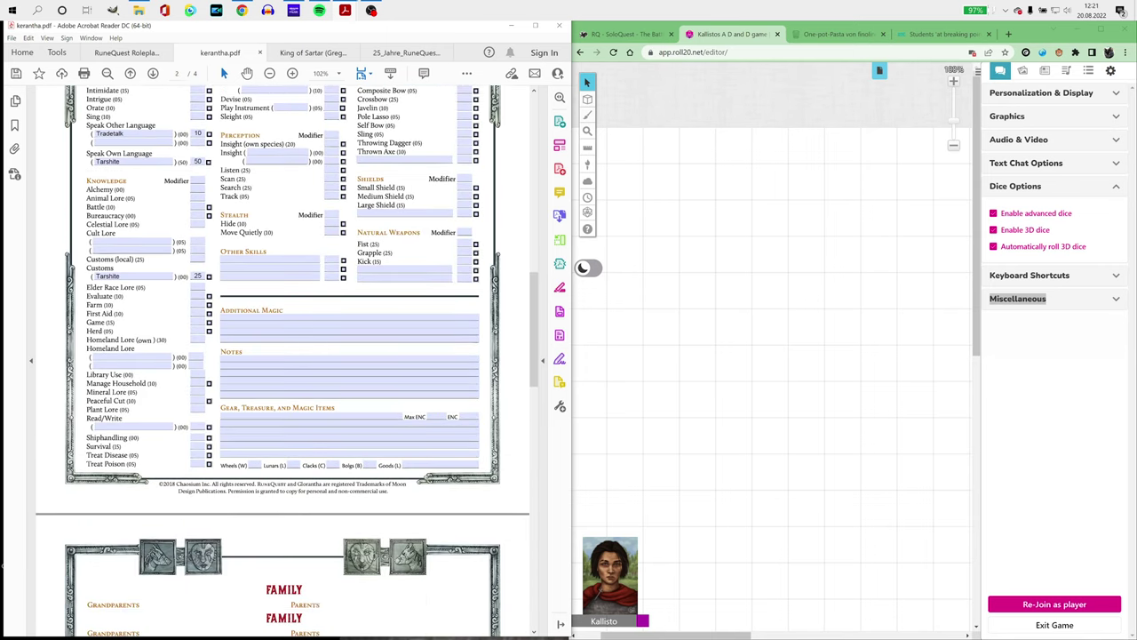
scroll(284, 355, down, 10)
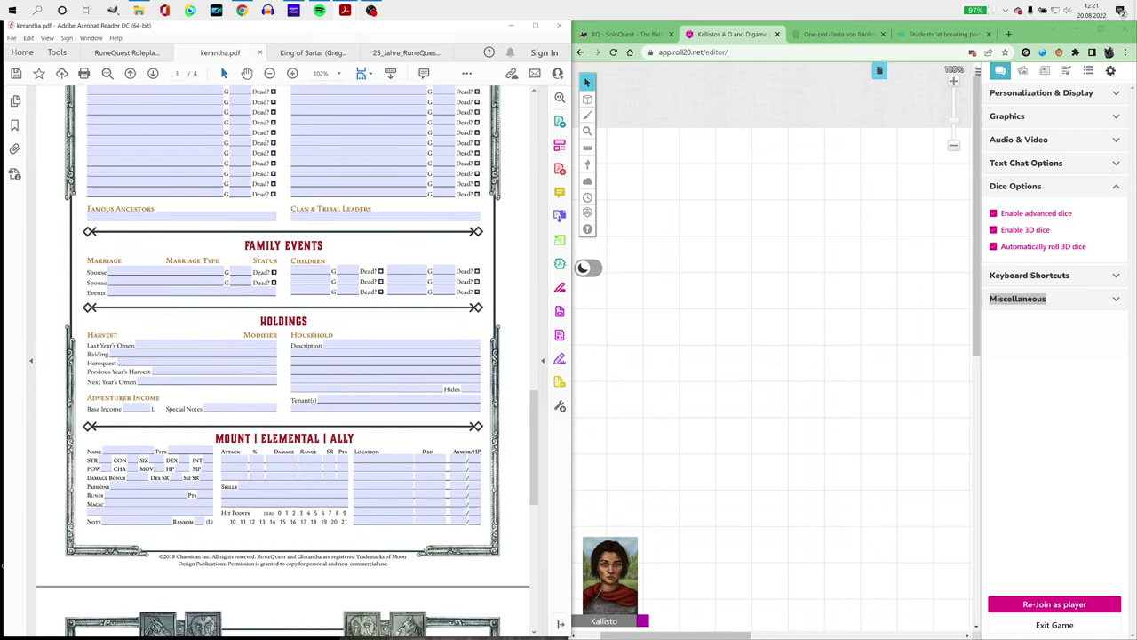
scroll(284, 355, down, 10)
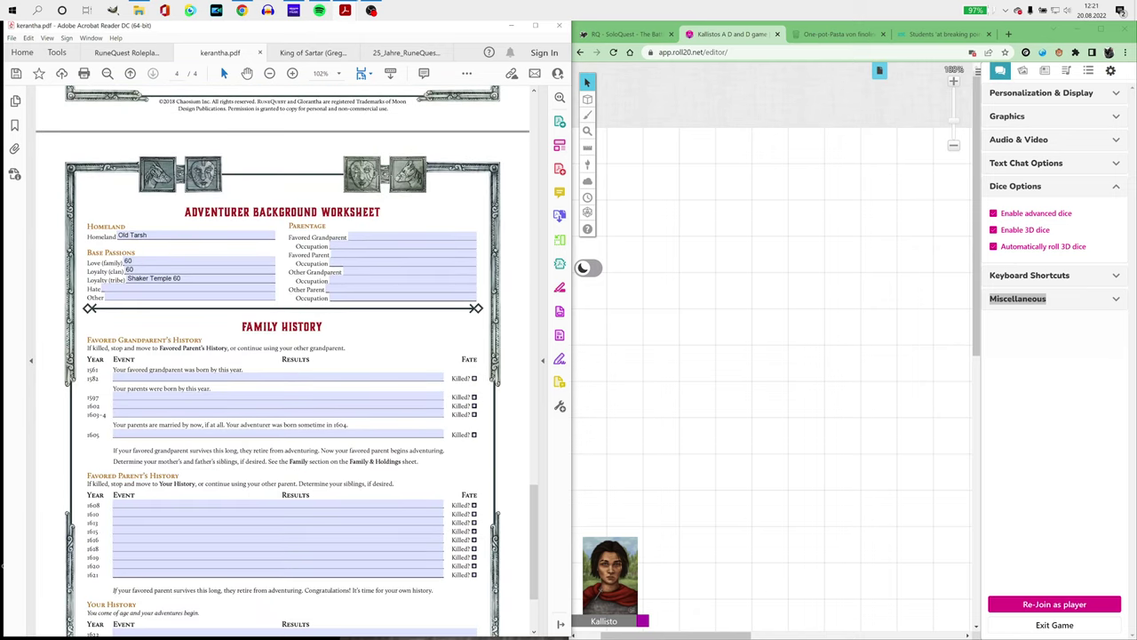
scroll(285, 355, down, 3)
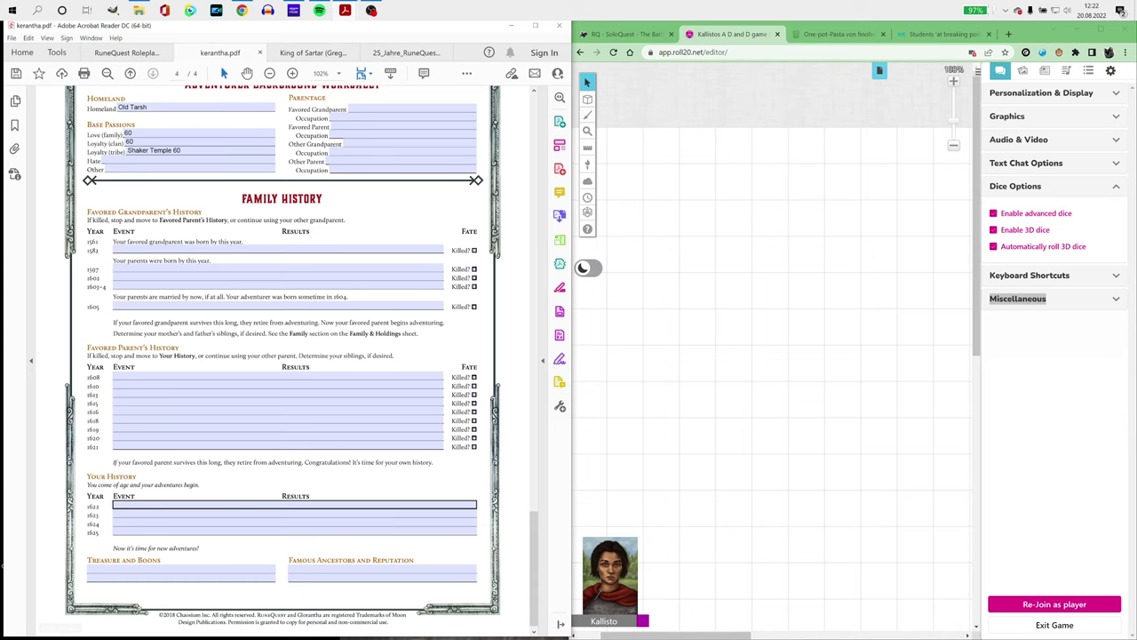
scroll(282, 355, up, 8)
scroll(283, 355, down, 8)
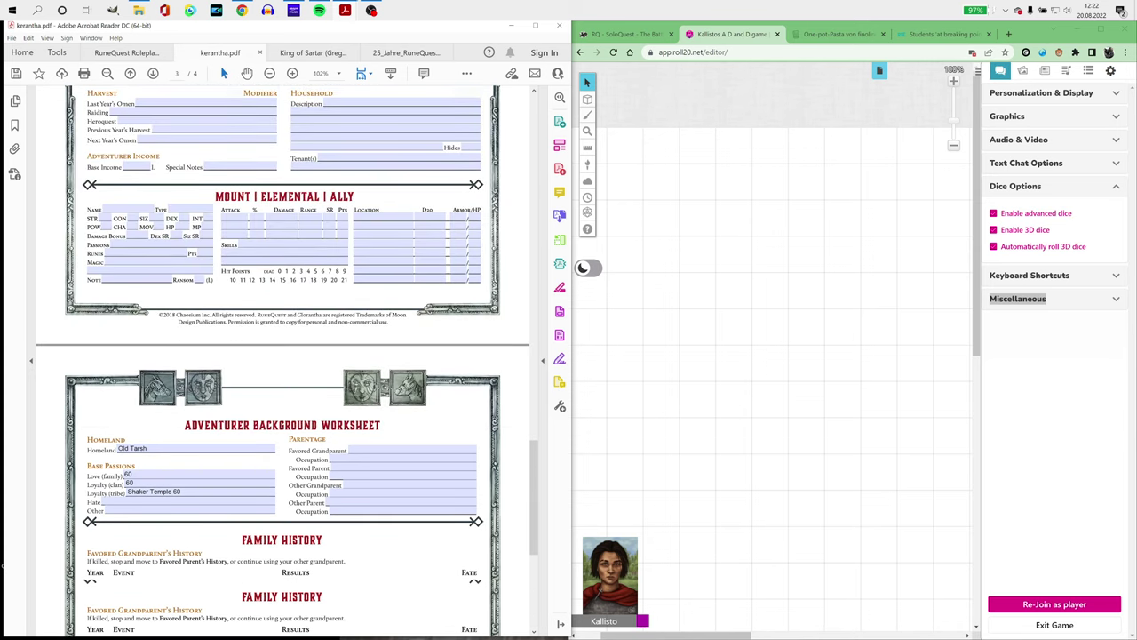
Step: Back on page 2, set the Dance and Sling skill modifiers to 15
scroll(283, 356, up, 8)
scroll(283, 355, up, 10)
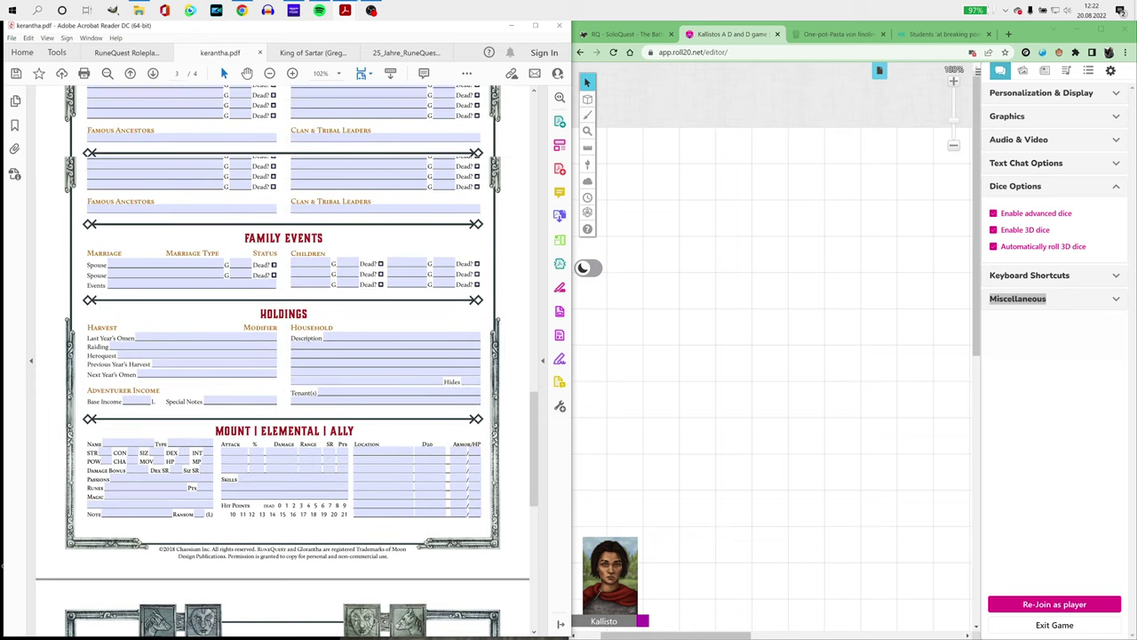
scroll(282, 355, up, 5)
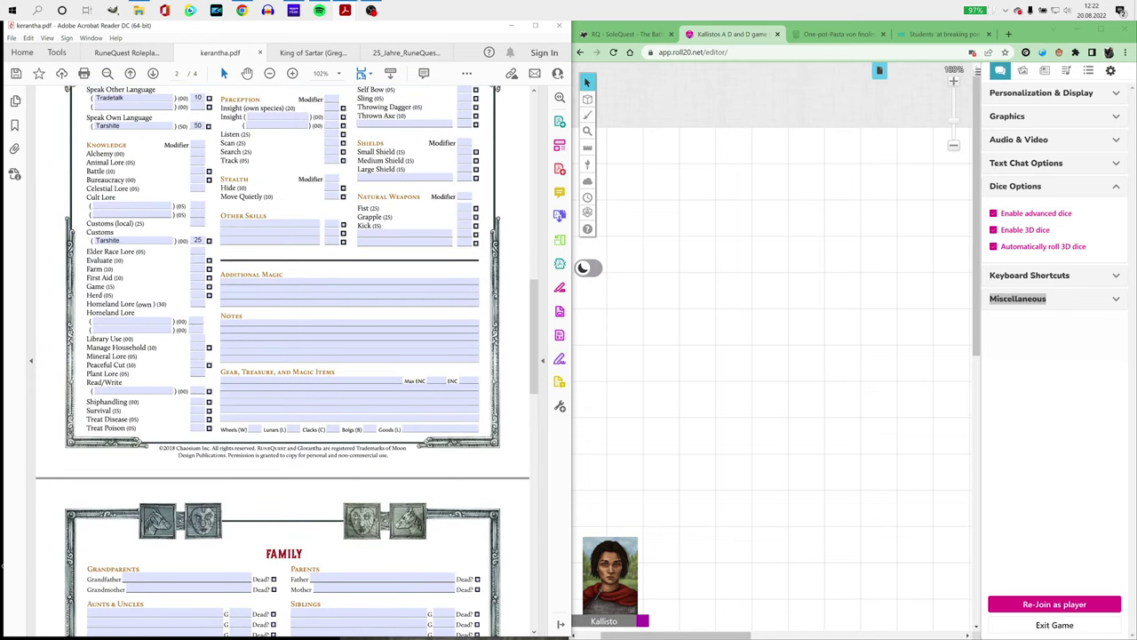
scroll(282, 356, up, 5)
scroll(283, 355, up, 2)
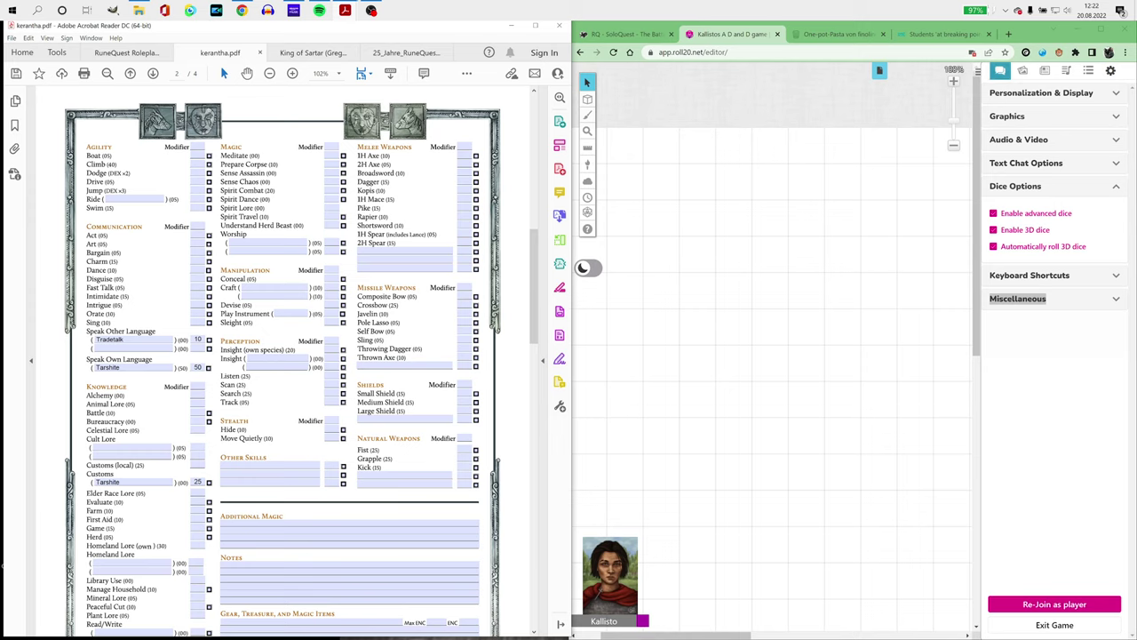
click(198, 269)
text(15)
click(464, 339)
text(15)
Step: Set the Farm skill modifier to 25
click(198, 510)
text(25)
key(Return)
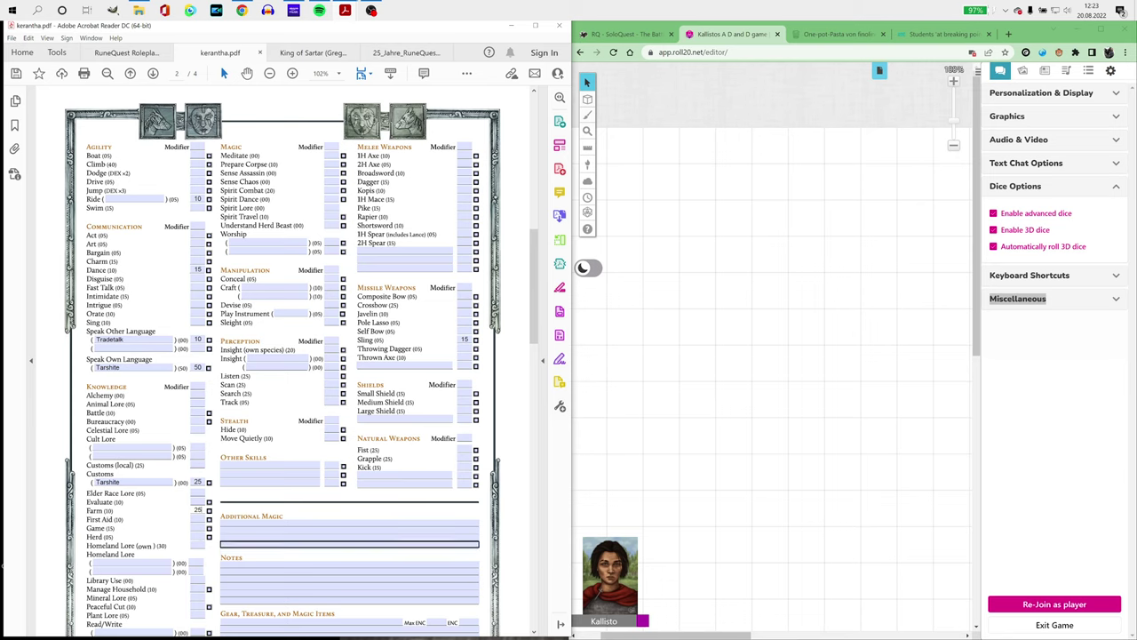
scroll(301, 362, down, 1)
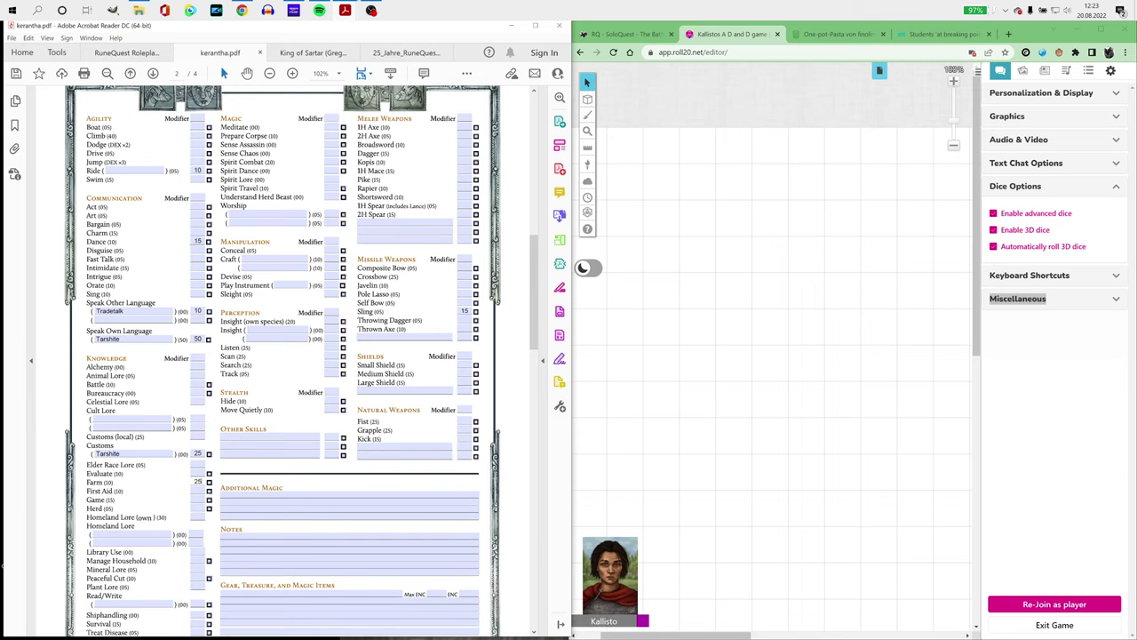
scroll(301, 362, down, 1)
scroll(301, 362, down, 1)
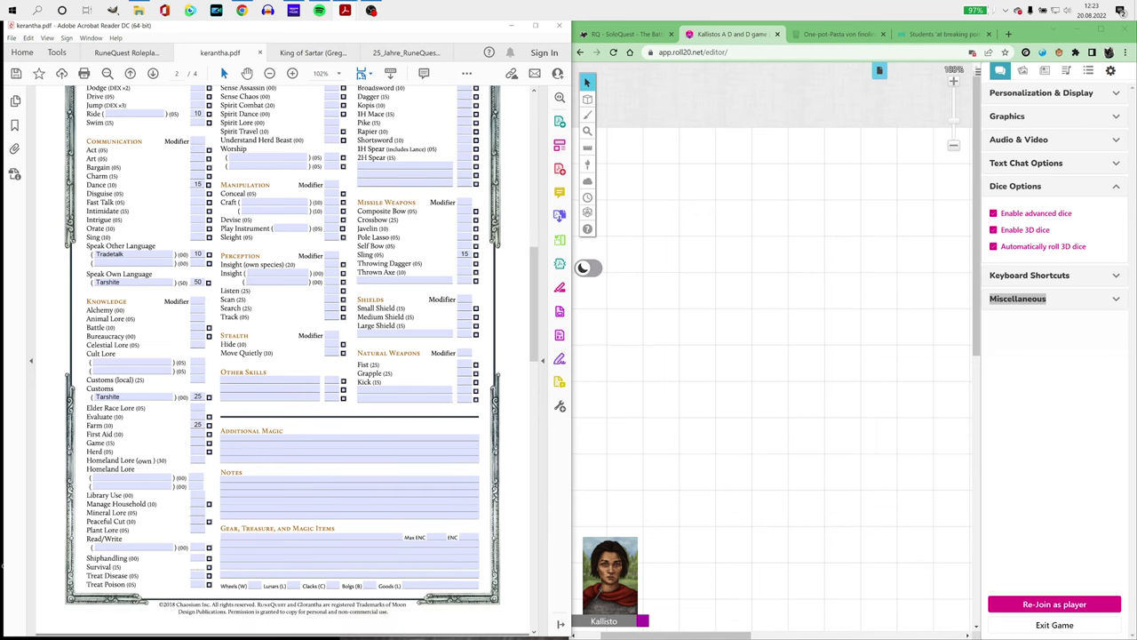
Step: Fill in Survival 20, Spirit Combat 35 and Dagger 25
text(20)
scroll(348, 473, up, 3)
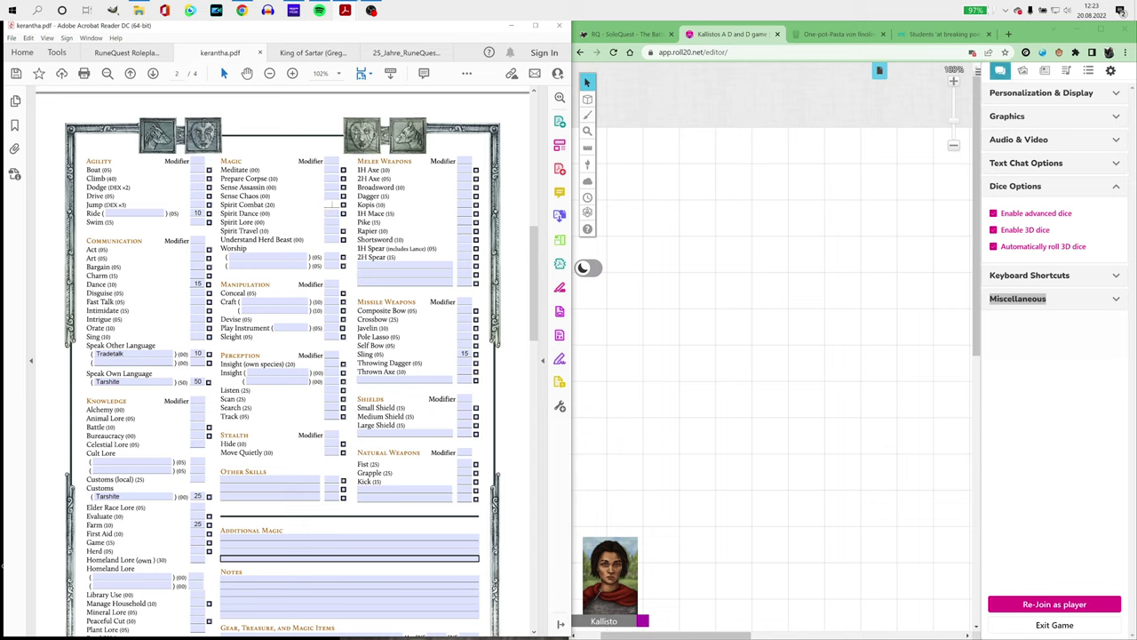
text(5)
text(25)
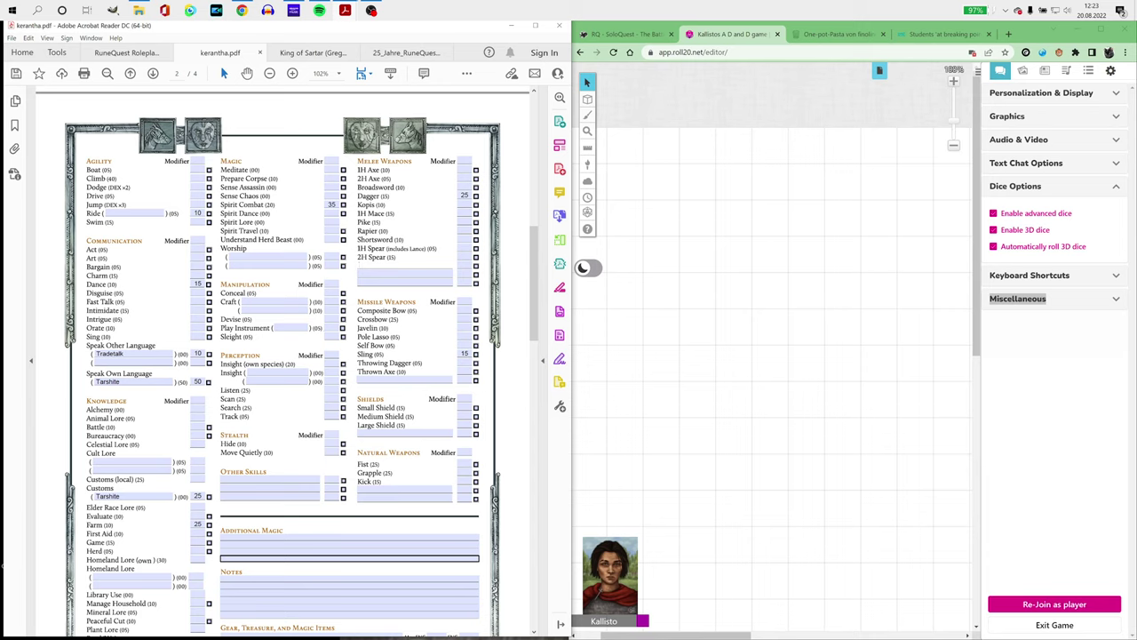
Step: Add Battle Axe 15, 1H Spear 15 and Broadsword 20
text(Battle Axe)
key(Tab)
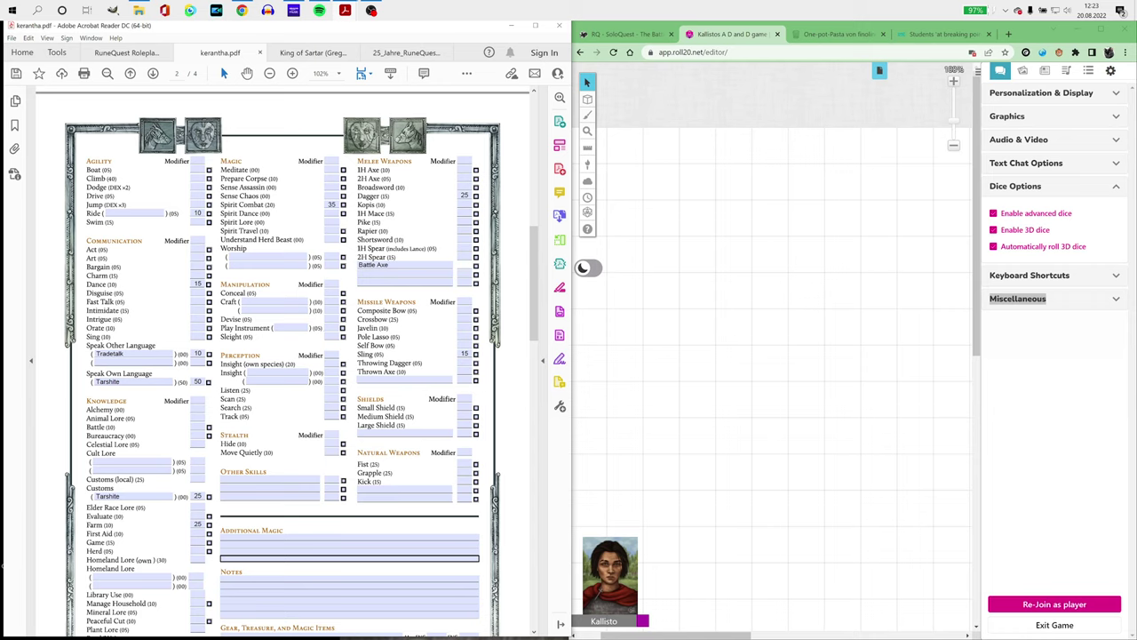
text(15)
text(15)
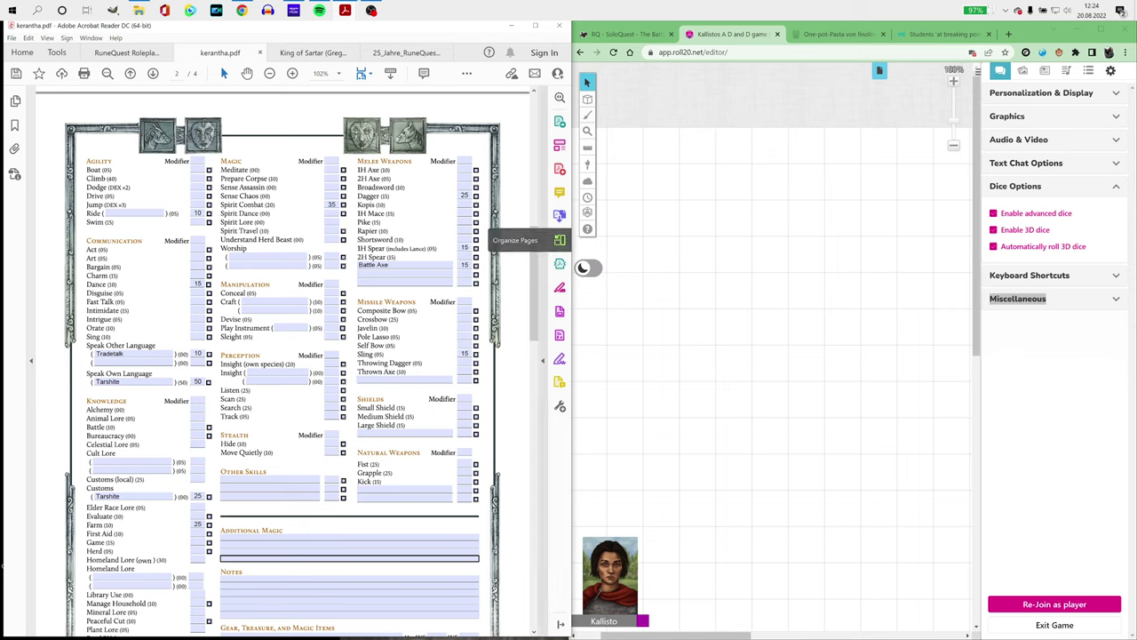
click(462, 186)
text(20)
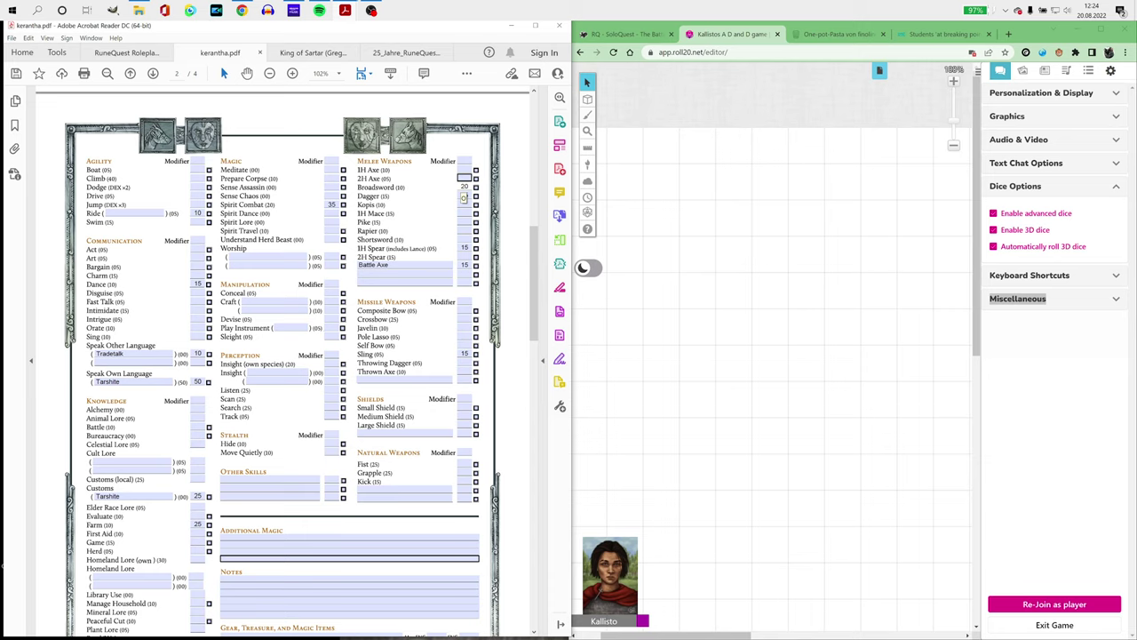
Step: Set Javelin 20, Medium Shield 30 and Large Shield 25, leaving Thrown Axe blank
click(463, 198)
click(463, 328)
text(20)
click(463, 371)
key(Tab)
click(465, 414)
text(30)
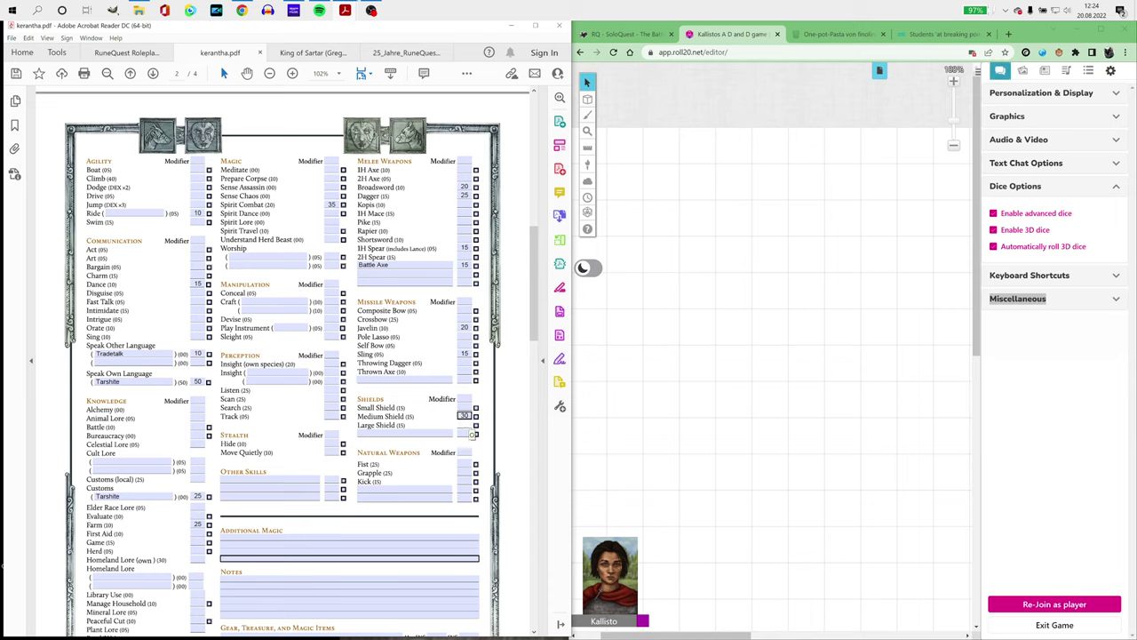
click(465, 425)
text(25)
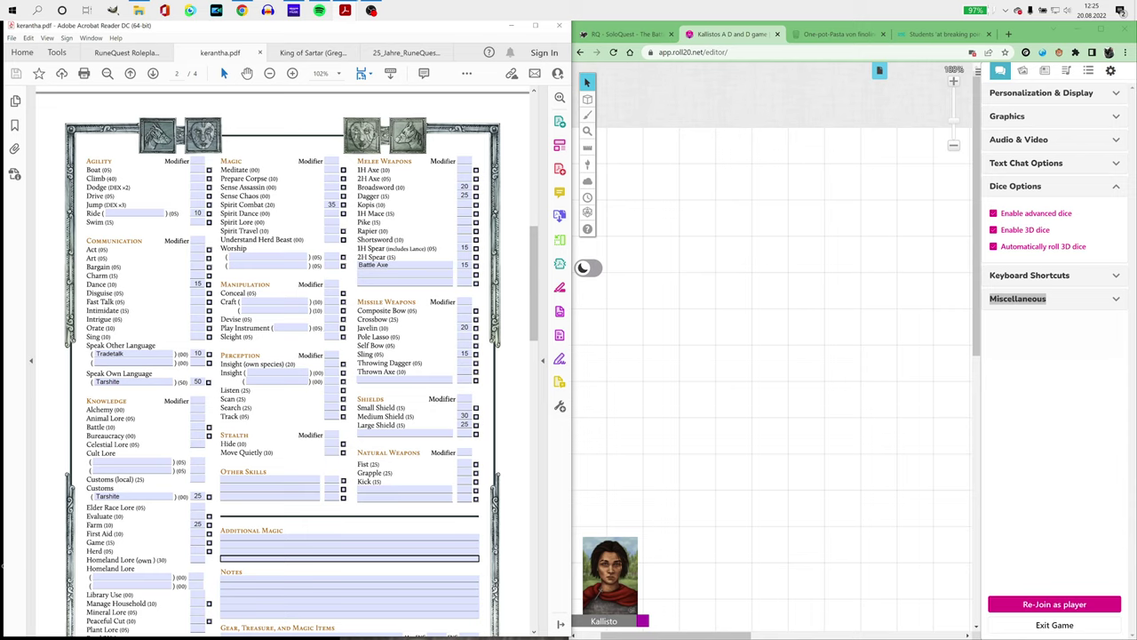
Step: Roll a d20 twice from Roll20's quick dice roller
mouse_move(586, 213)
click(621, 294)
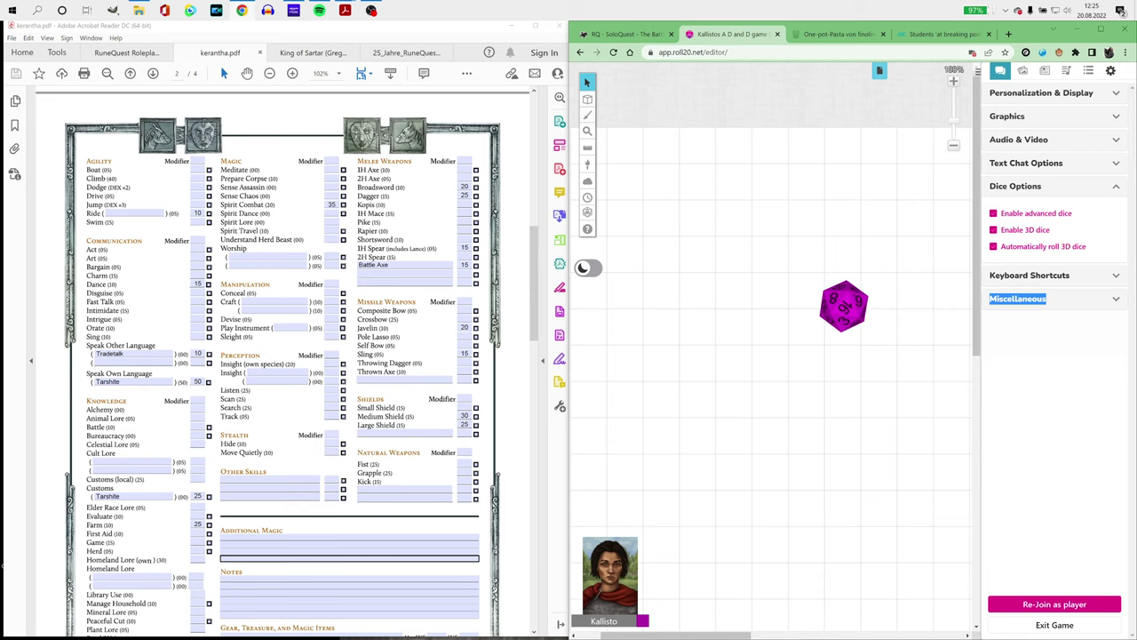
mouse_move(588, 213)
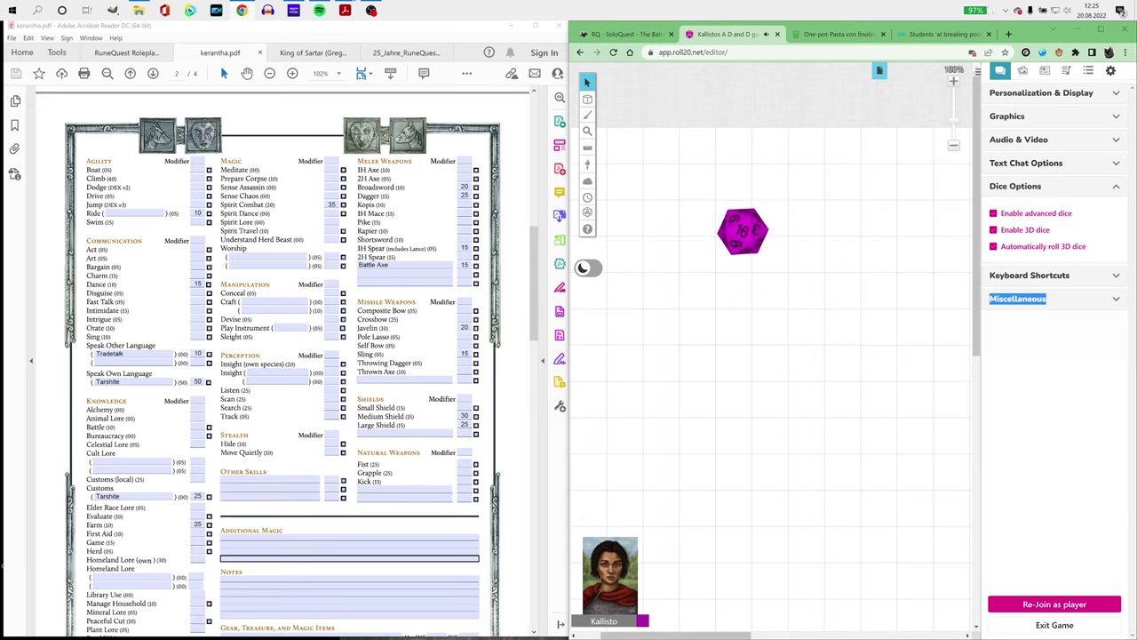
mouse_move(588, 266)
click(622, 292)
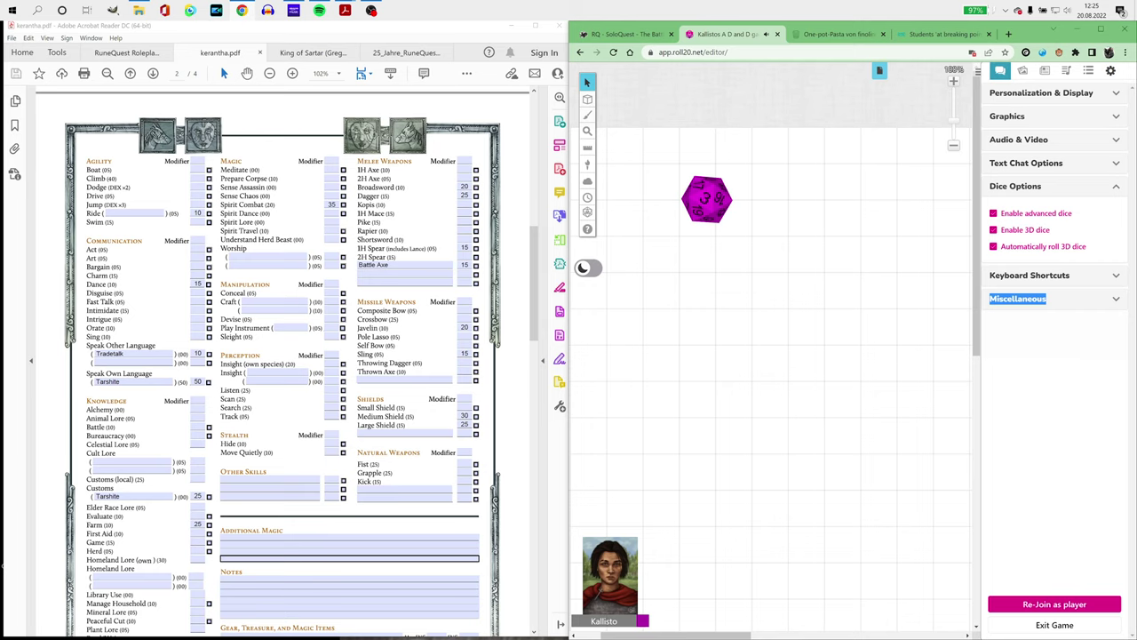
Step: Scroll down page 4 of kerantha.pdf to the Adventurer Background Worksheet's Family History table
scroll(284, 355, down, 5)
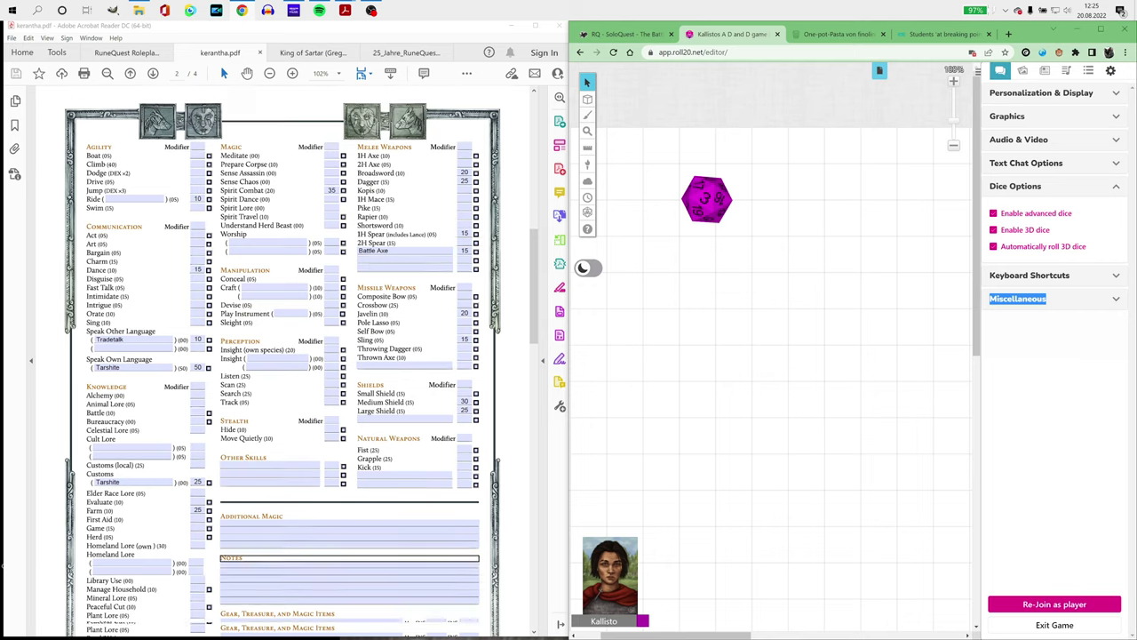
scroll(284, 356, down, 8)
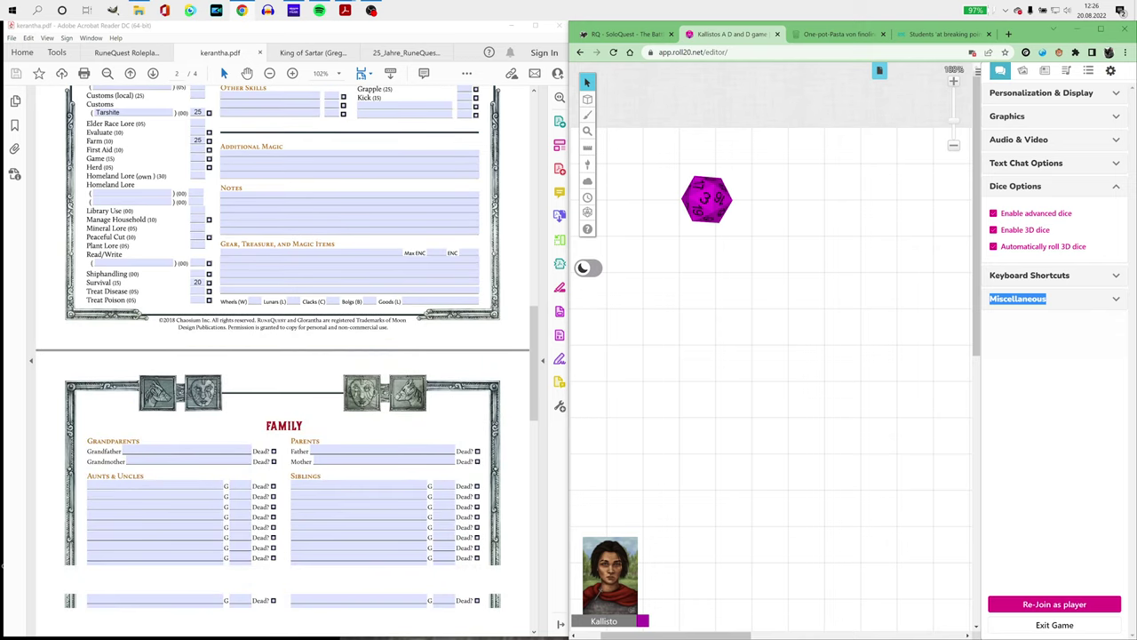
scroll(284, 355, down, 6)
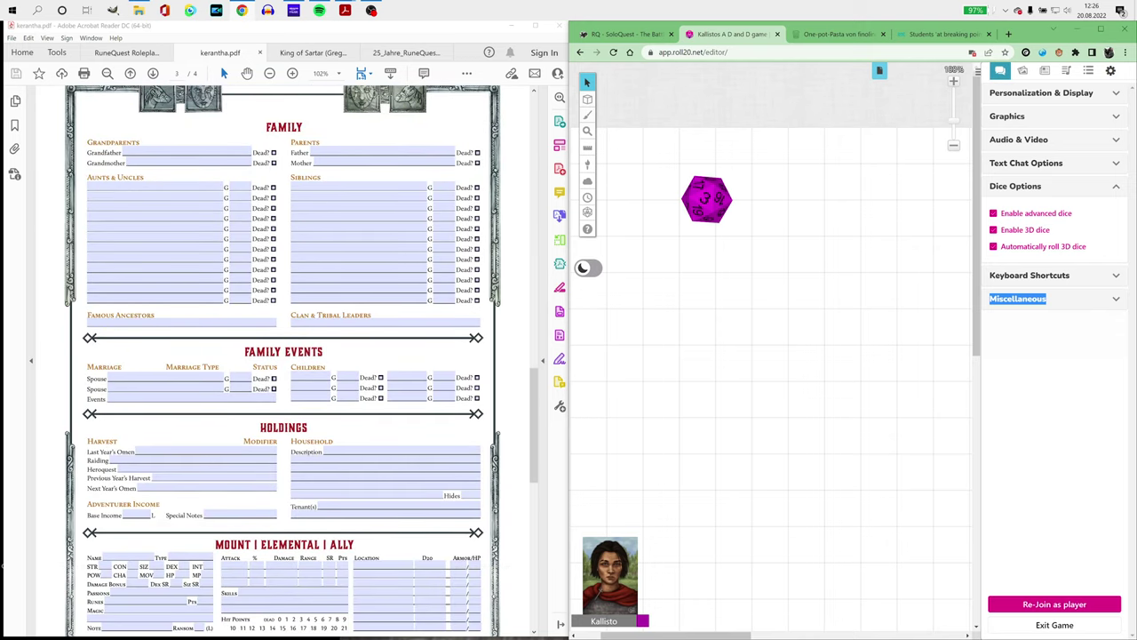
scroll(284, 355, down, 7)
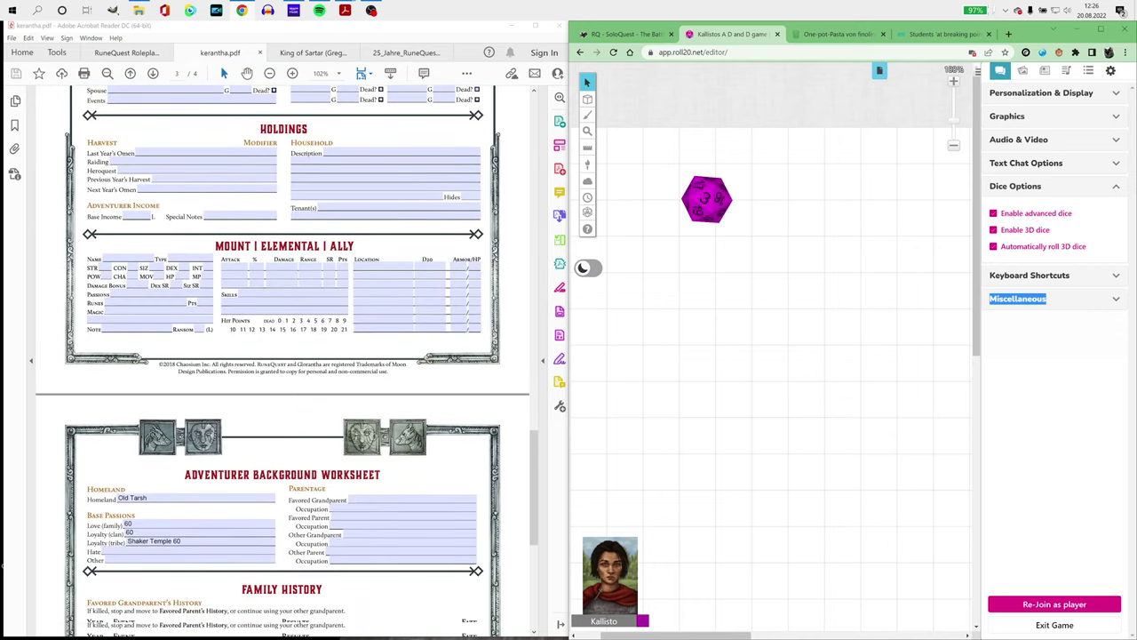
scroll(285, 356, down, 1)
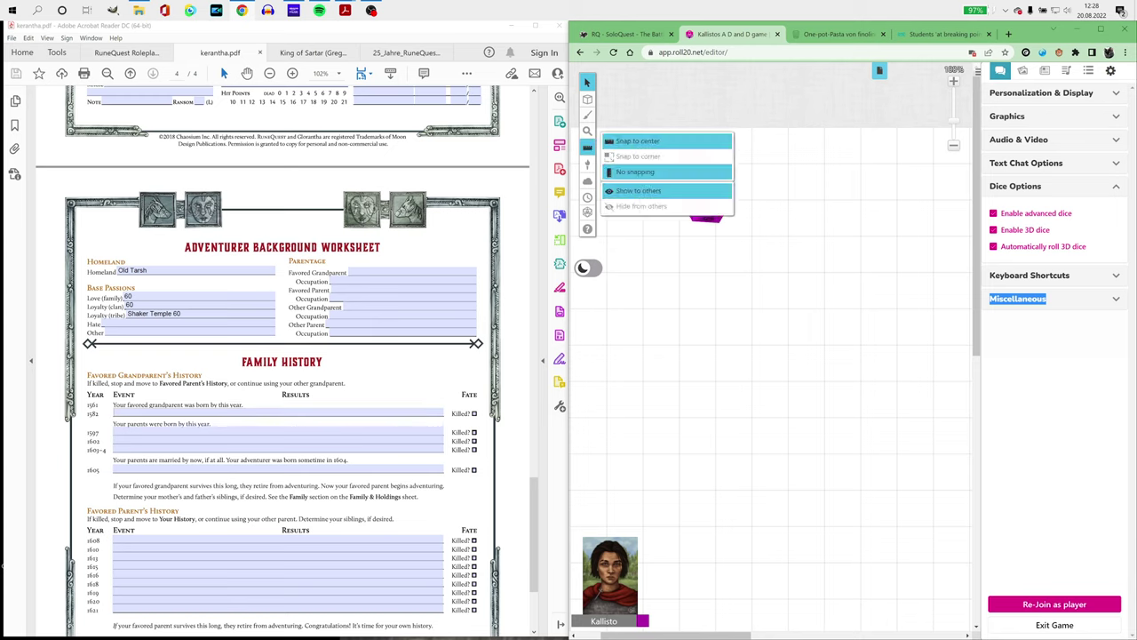
Step: Roll a purple d20 in Roll20, landing on 14, and select the 1582 event field
mouse_move(587, 211)
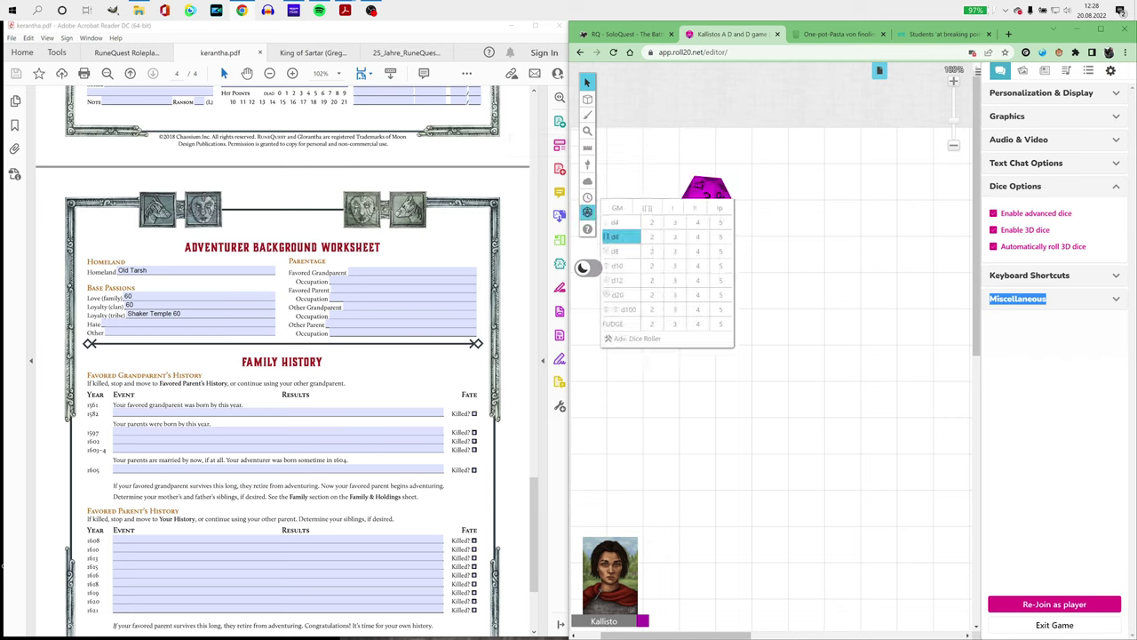
click(619, 294)
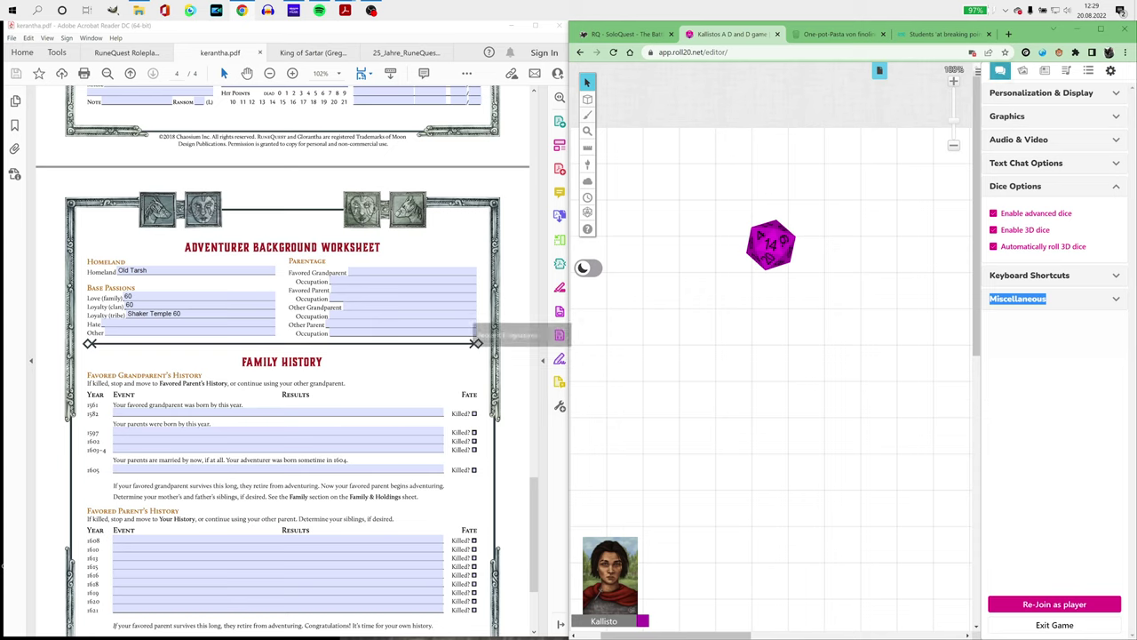
click(300, 413)
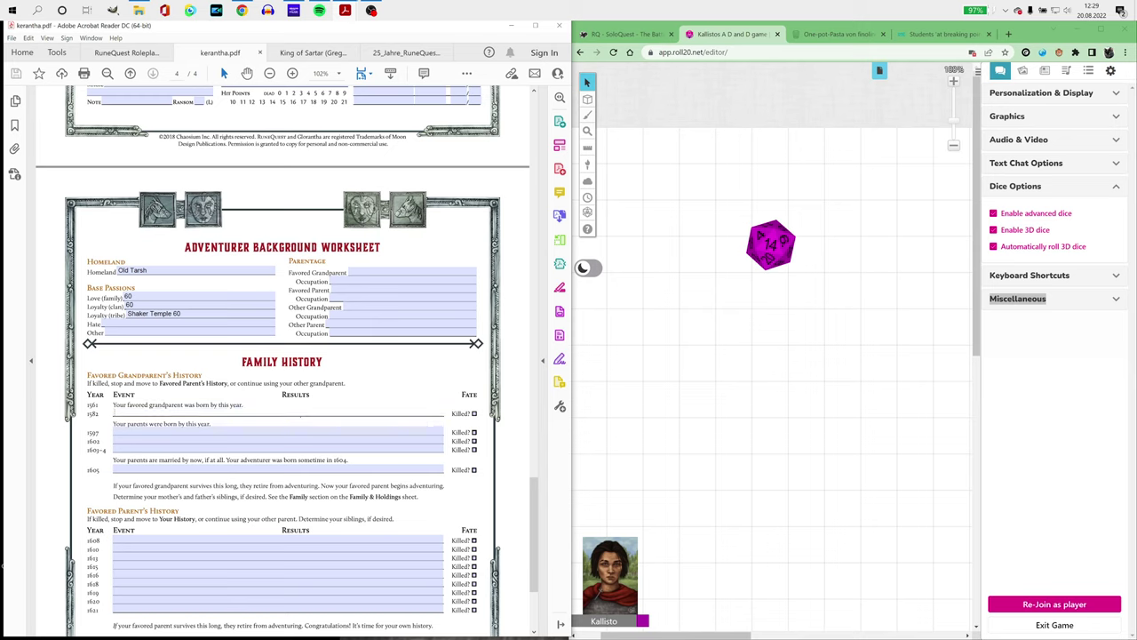
Step: Enter 'Present at battle of Grizzly Peak' as the grandparent's 1582 event
text(Present at battle of Grizzly Peak)
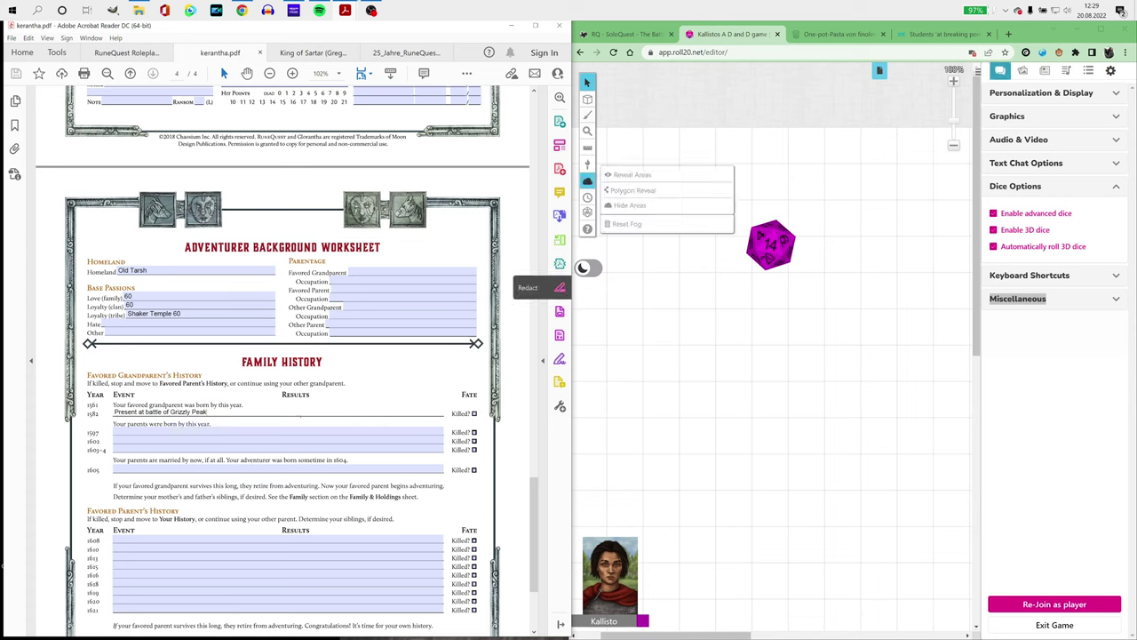
Step: Roll a second d20 from Roll20's quick dice roller
mouse_move(588, 211)
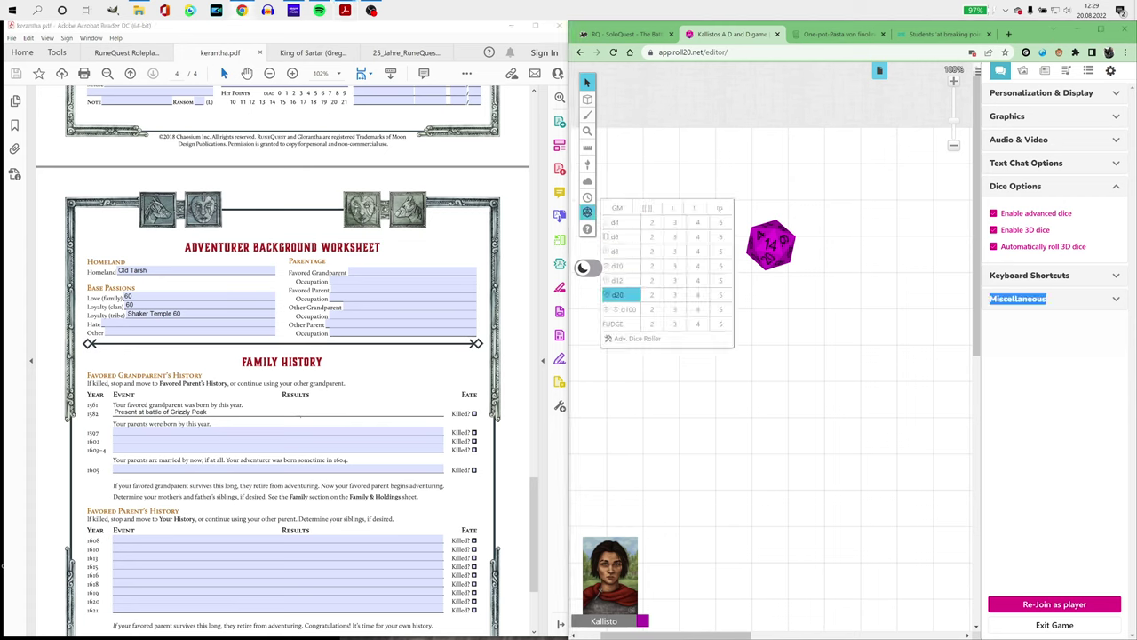
click(622, 294)
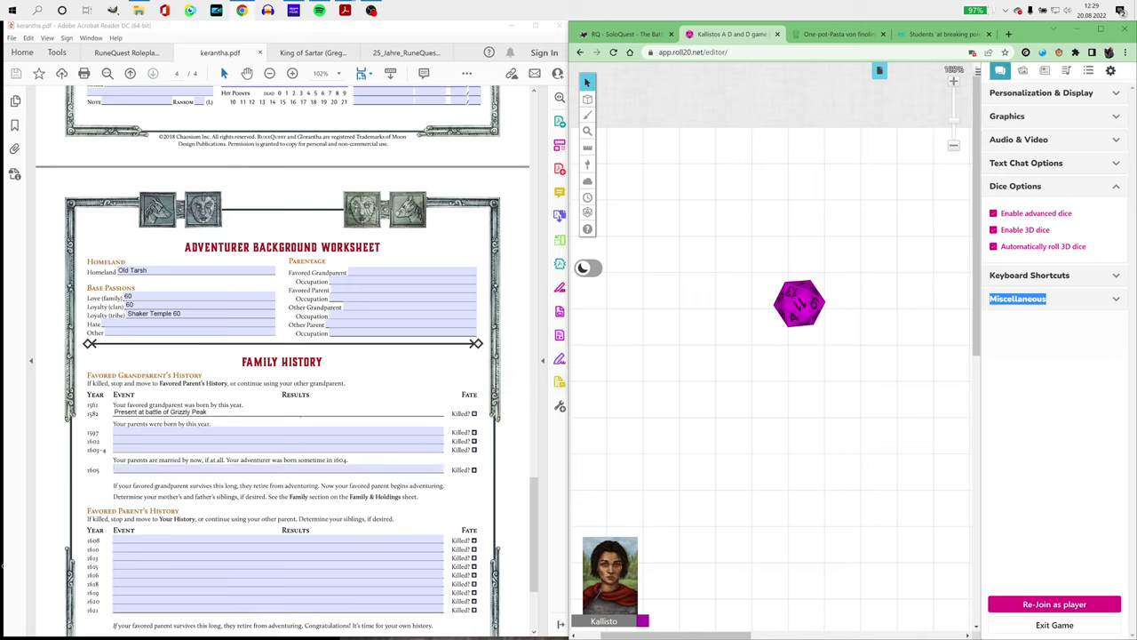
Step: Extend the 1582 event with ', and was killed by Lunar Spirits.' and commit it
click(267, 411)
text(, and were)
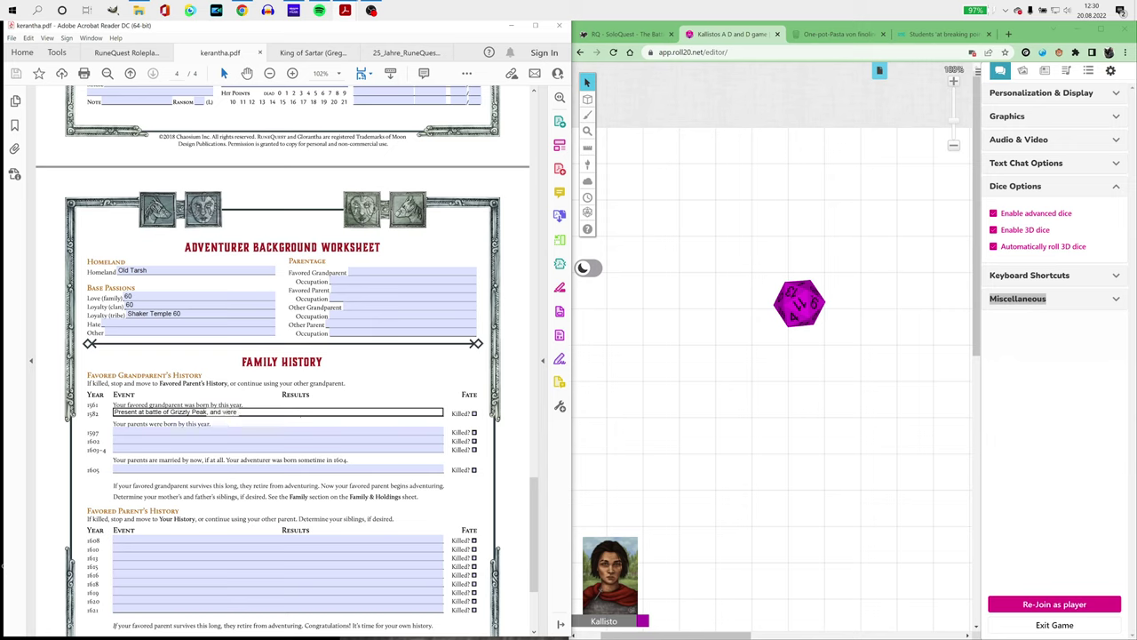
key(BackSpace)
key(BackSpace)
key(BackSpace)
text(a)
text(s killed by Lunar Spirits.)
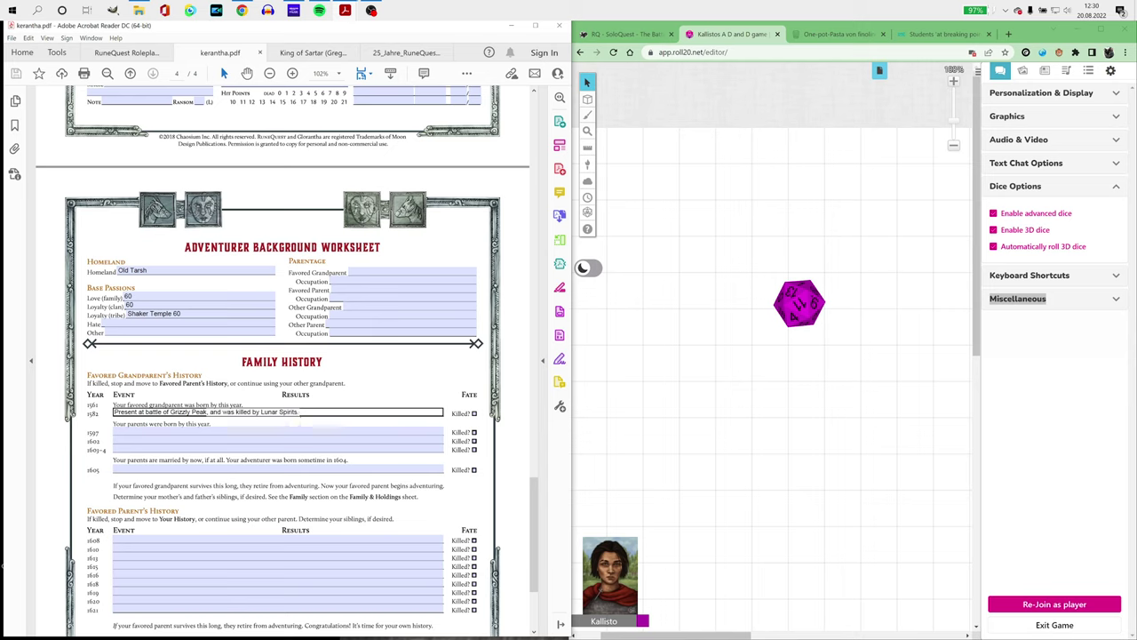
key(Tab)
key(Tab)
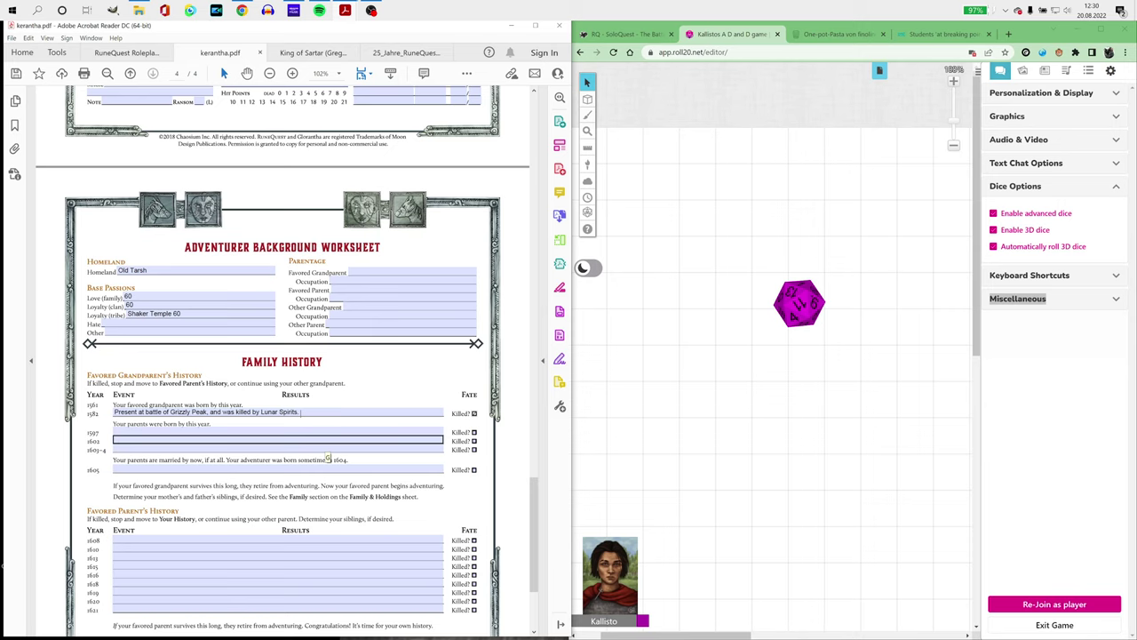
key(Escape)
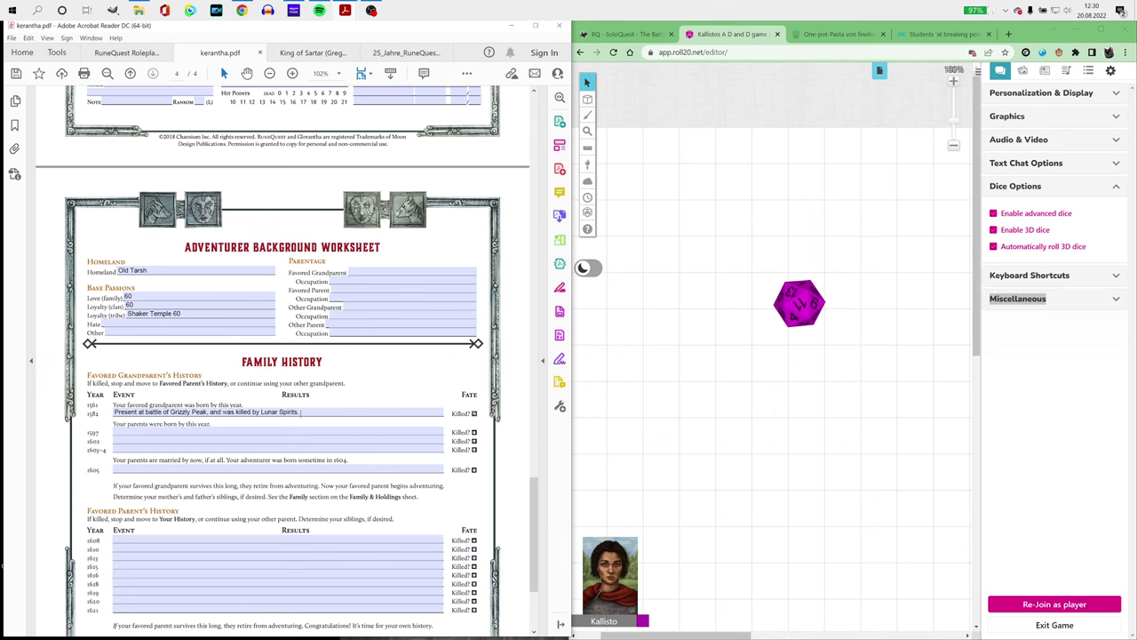
Step: Enter 'Lunar Empire' as the Hate passion under Base Passions
scroll(282, 355, down, 3)
scroll(282, 356, down, 1)
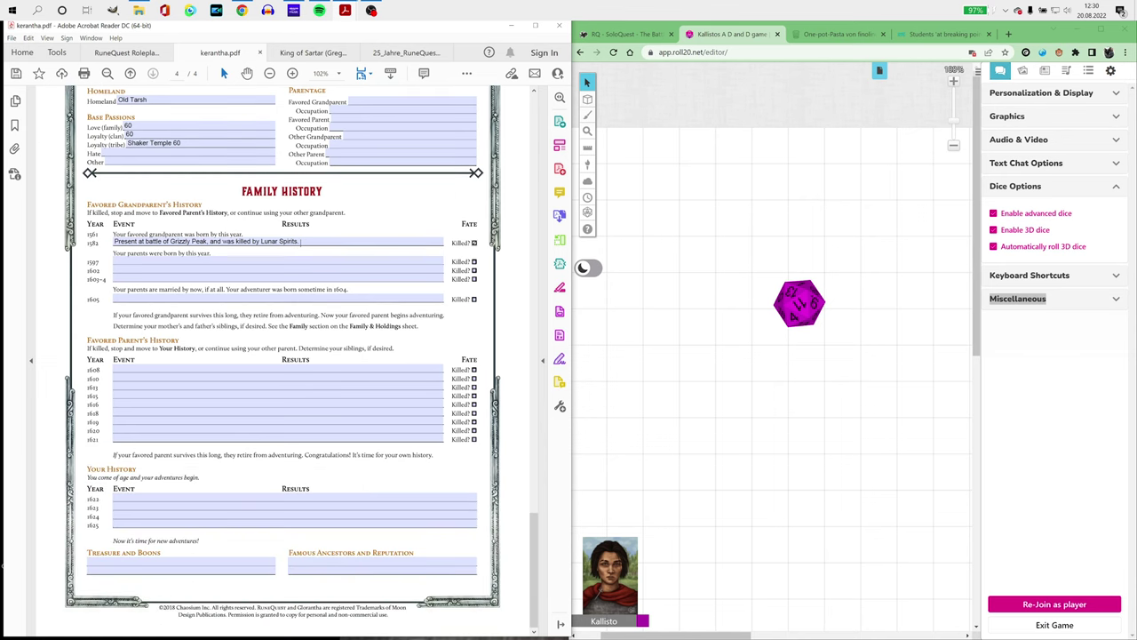
scroll(282, 355, up, 6)
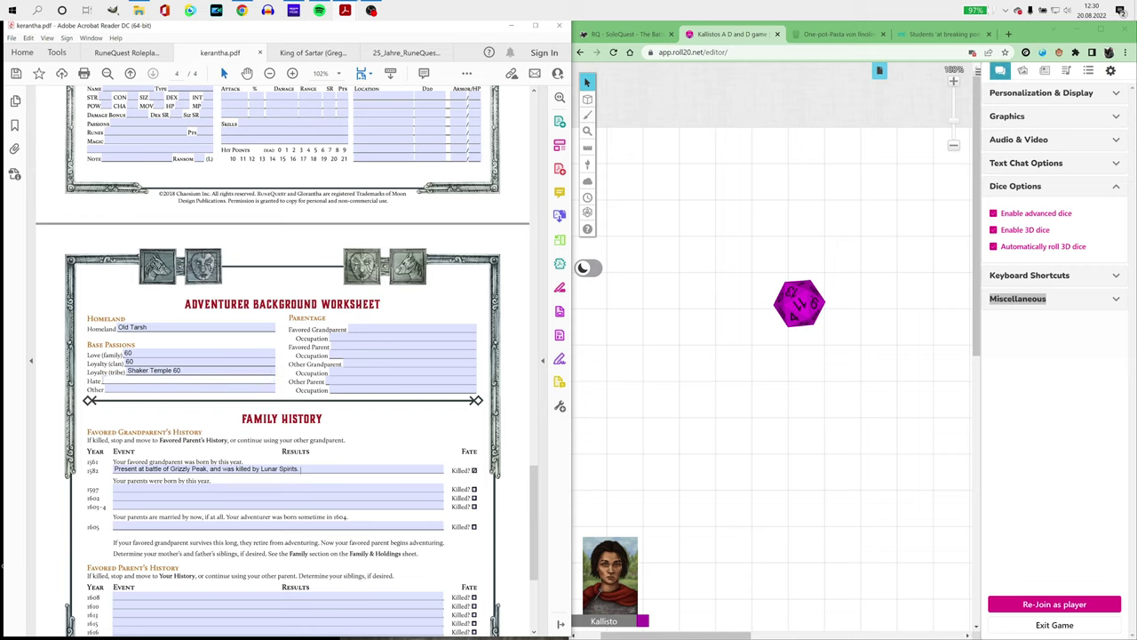
text(Lunar Empire)
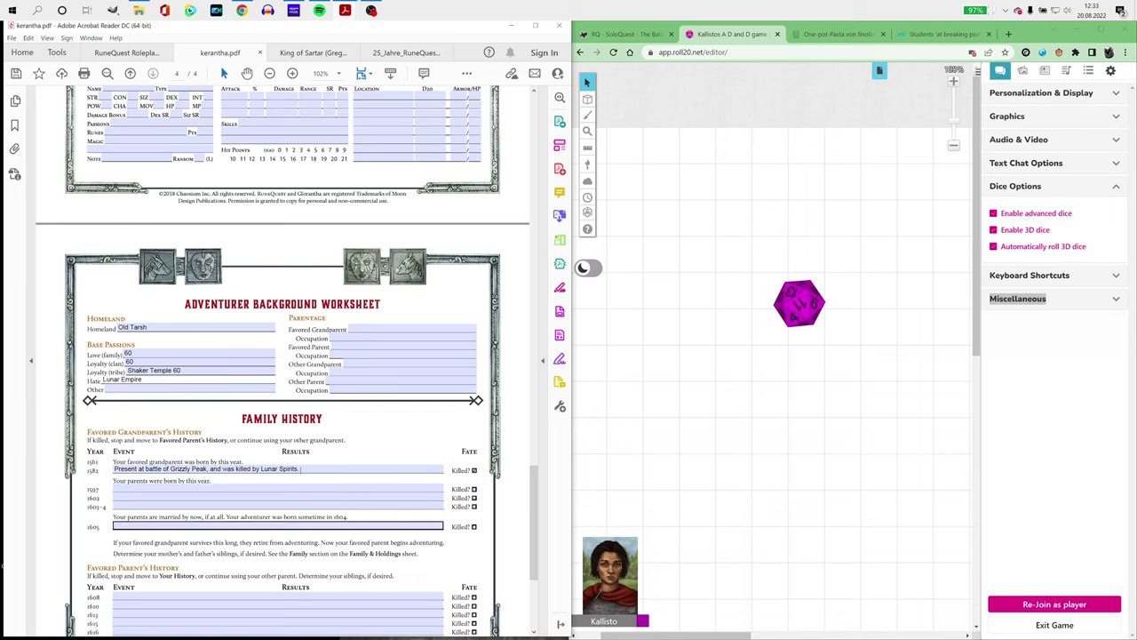
scroll(283, 356, down, 1)
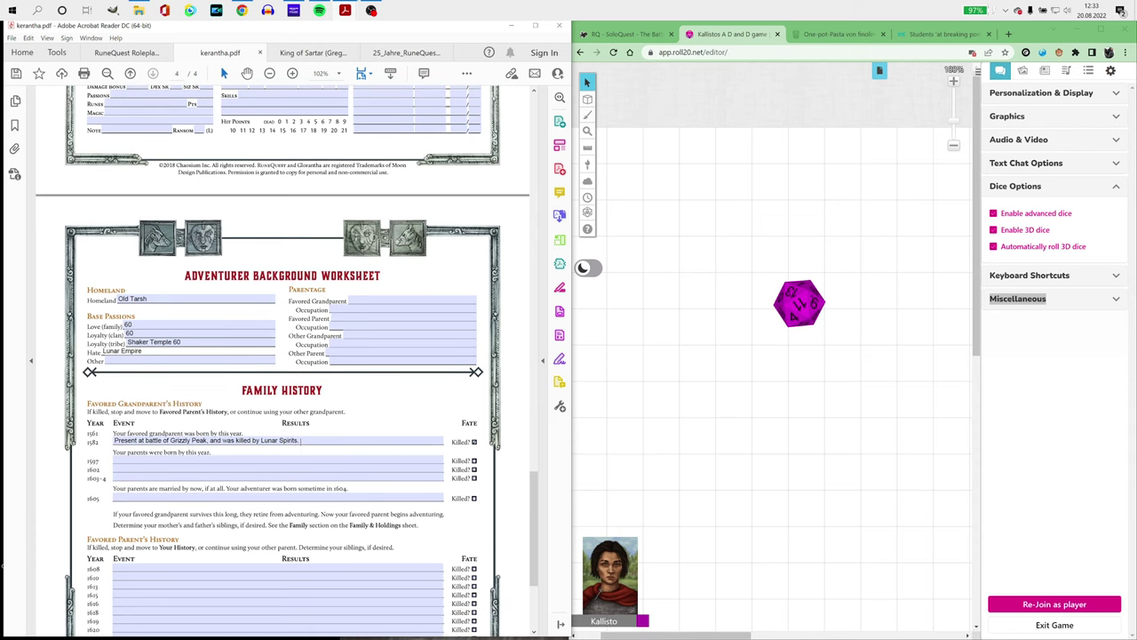
scroll(283, 355, down, 1)
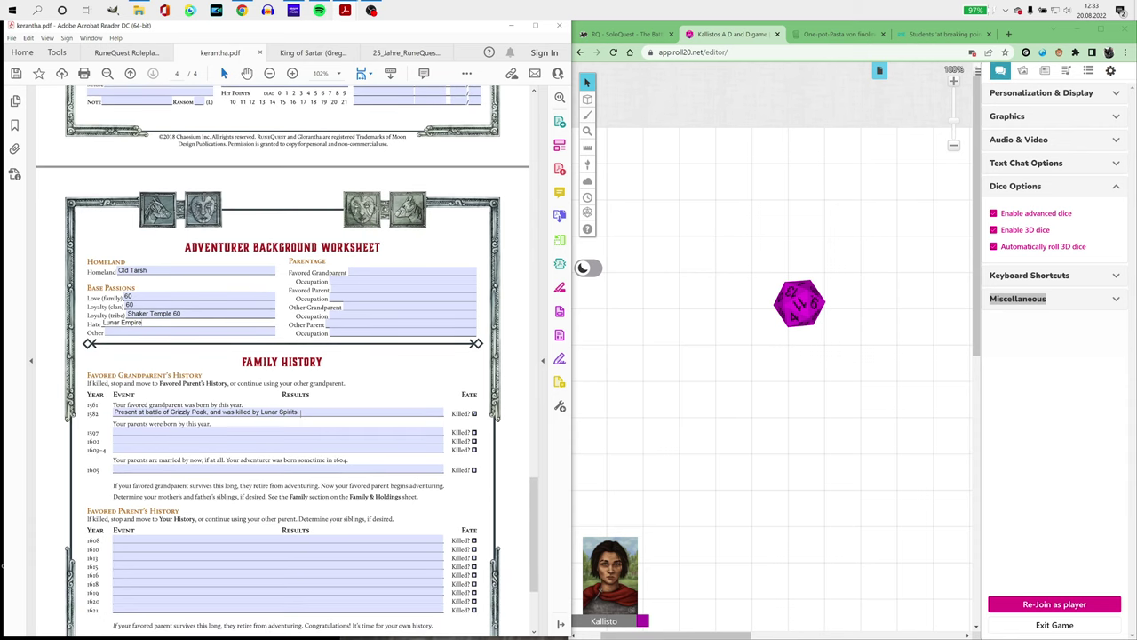
Step: Select the 1608 event field and roll a d6 in Roll20, which lands on 6
click(267, 539)
scroll(421, 430, down, 1)
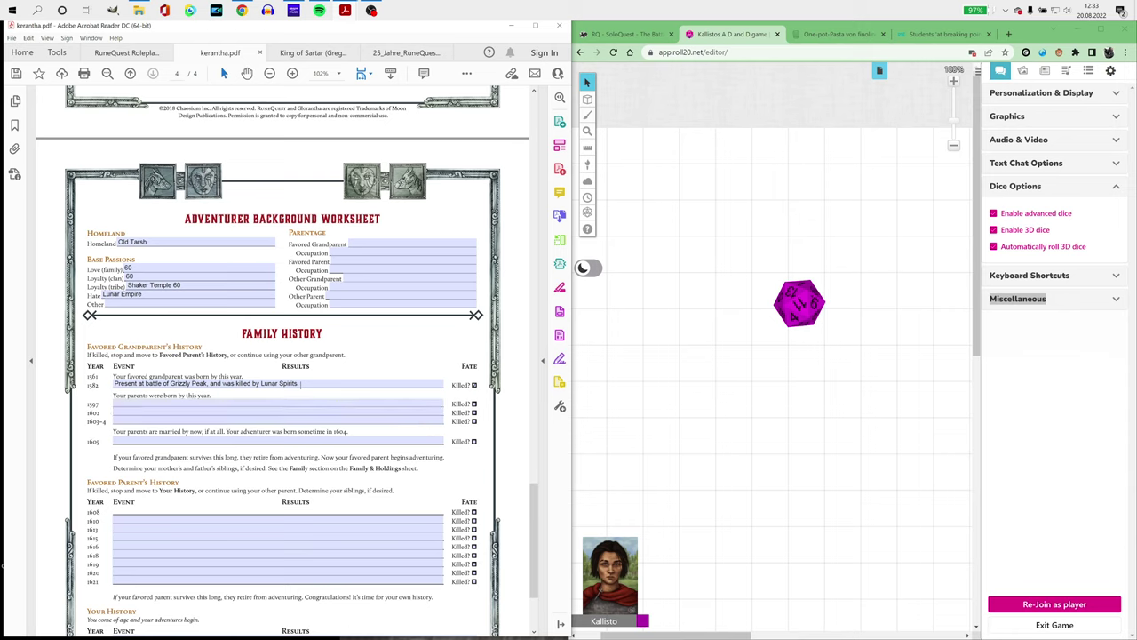
mouse_move(588, 212)
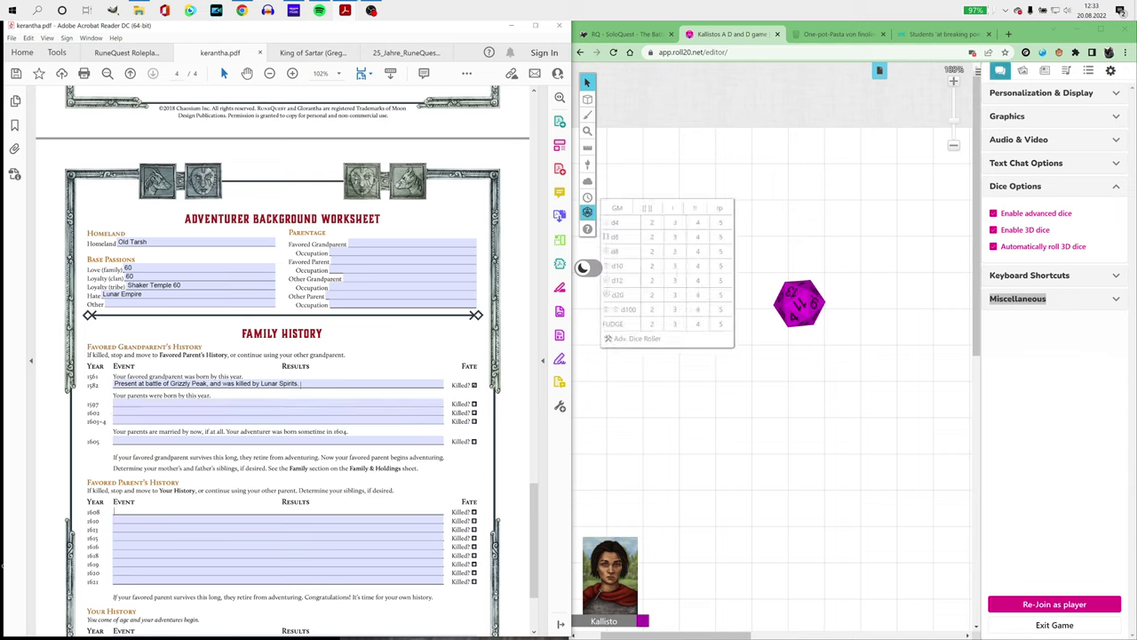
click(613, 236)
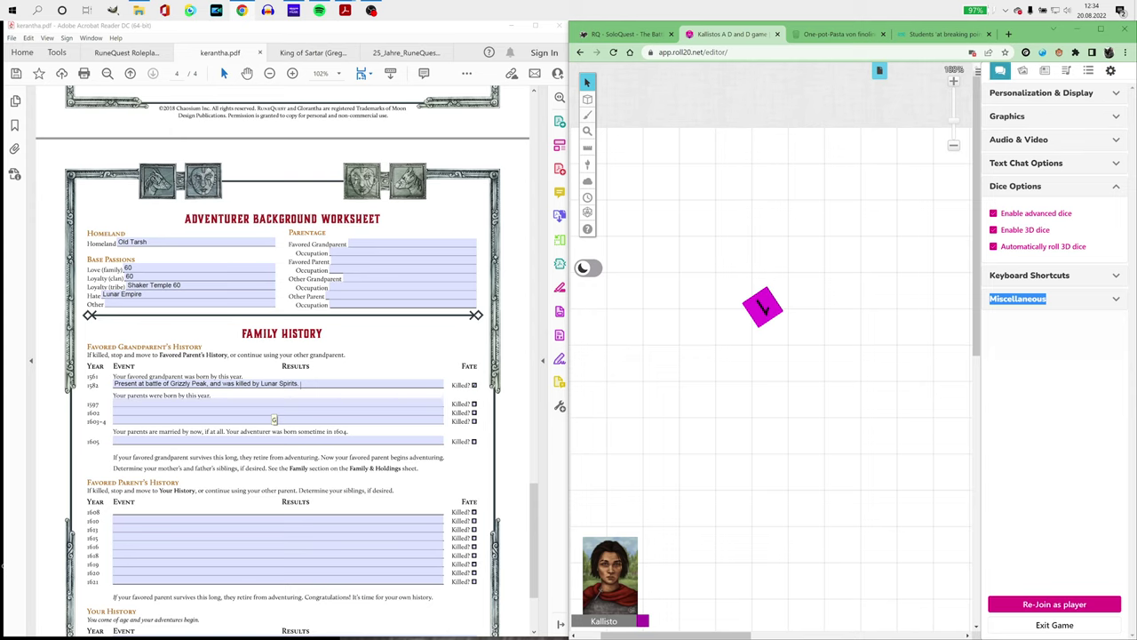
key(Tab)
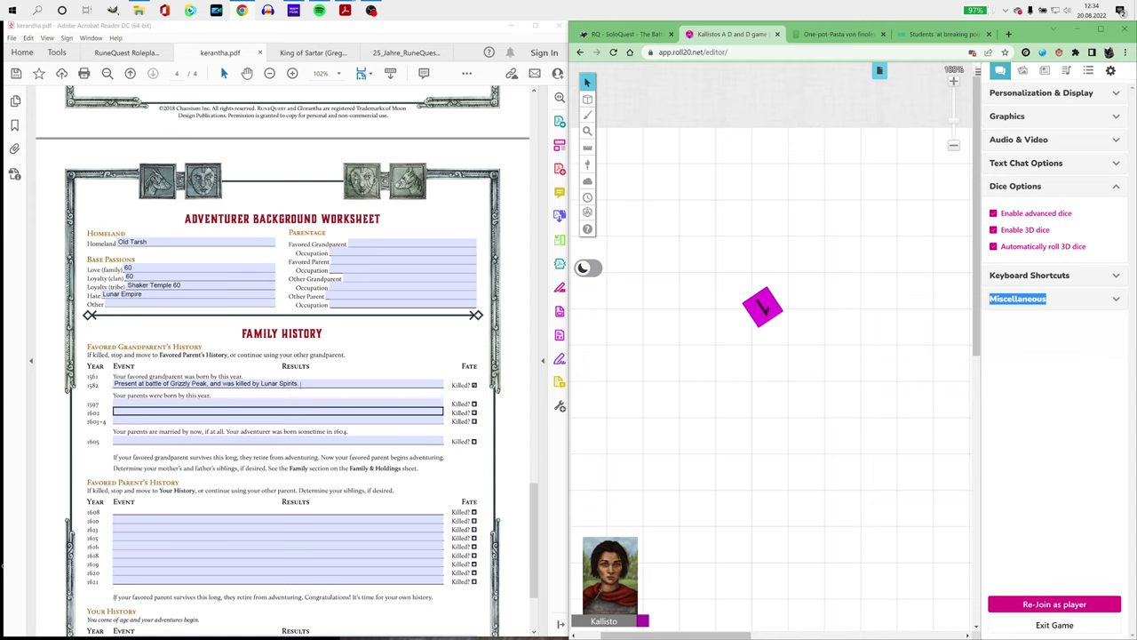
mouse_move(587, 212)
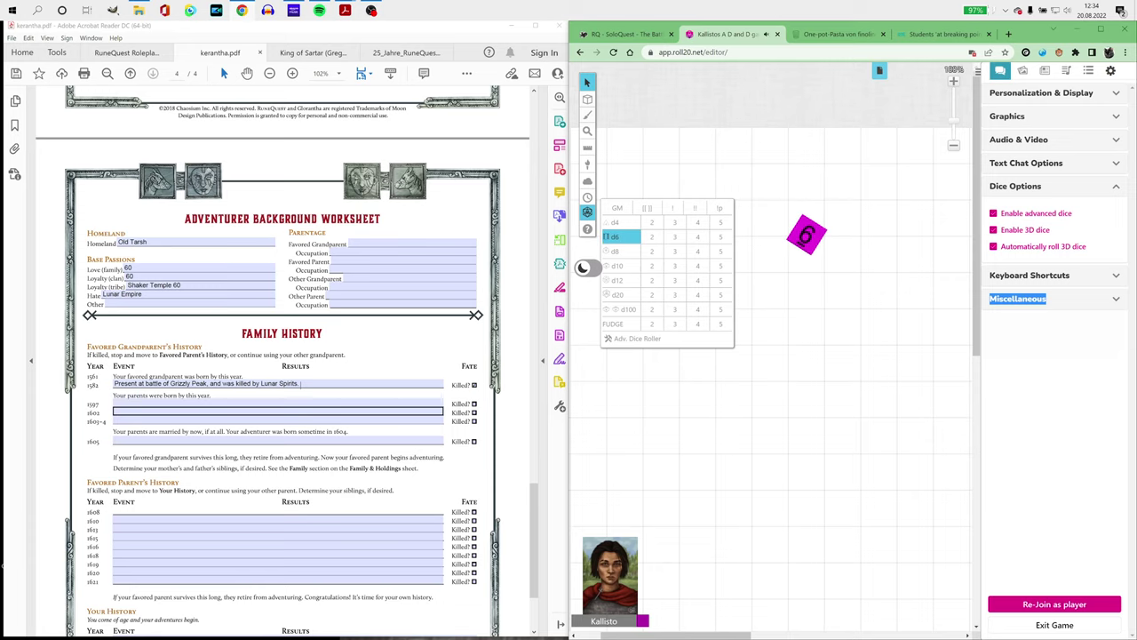
Step: Scroll back up to page 3's Family section and select the first Siblings field
scroll(278, 399, down, 3)
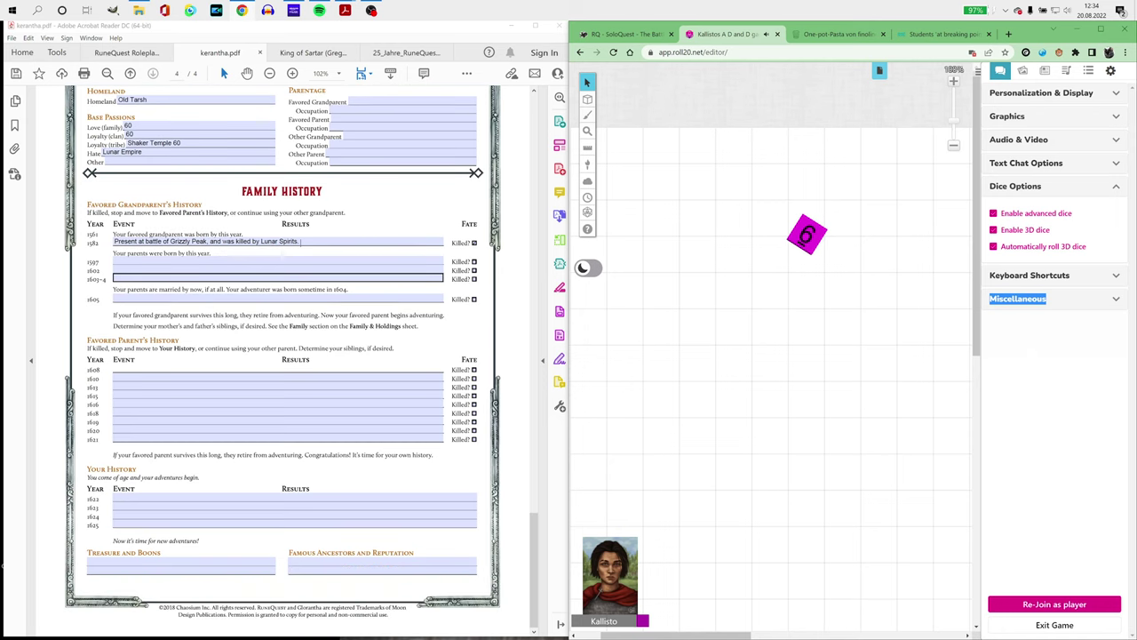
scroll(283, 361, up, 4)
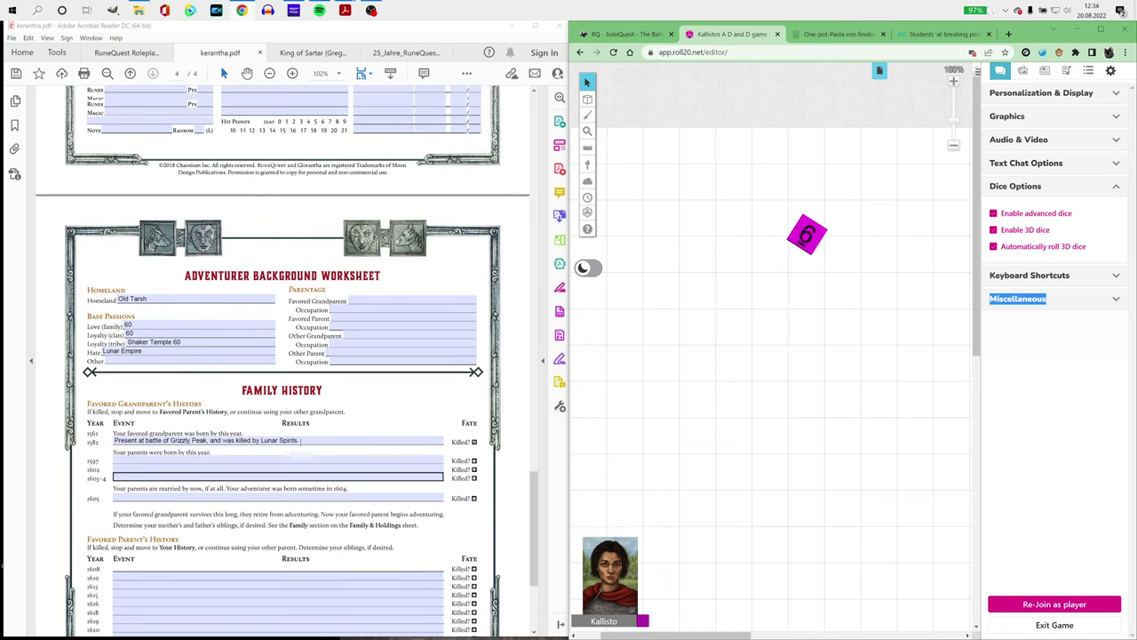
scroll(282, 361, up, 10)
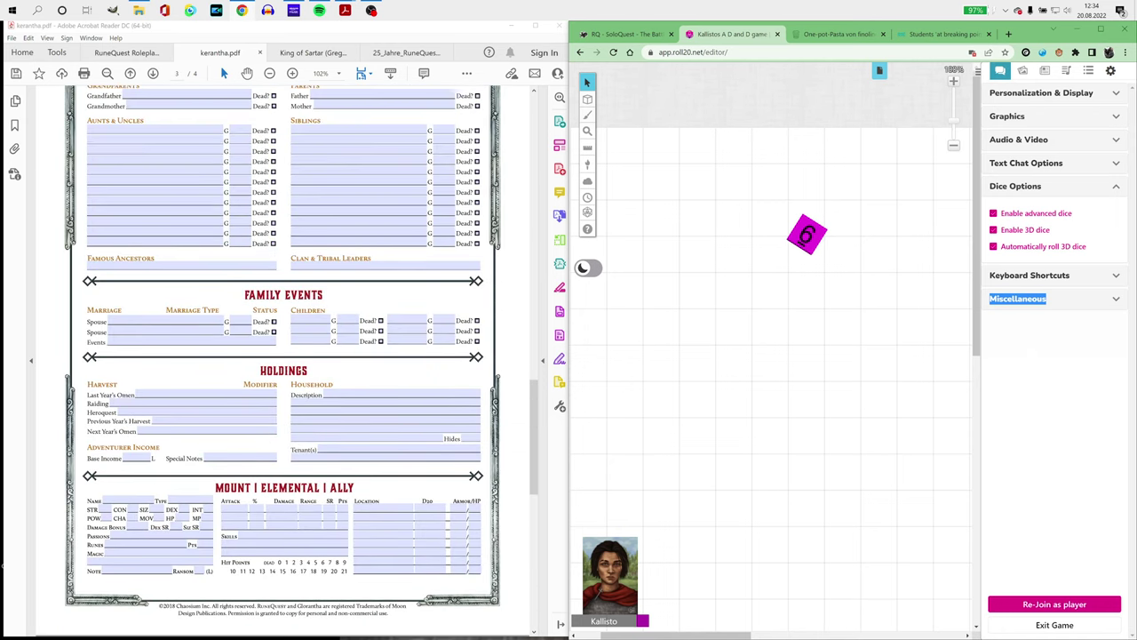
scroll(282, 361, up, 1)
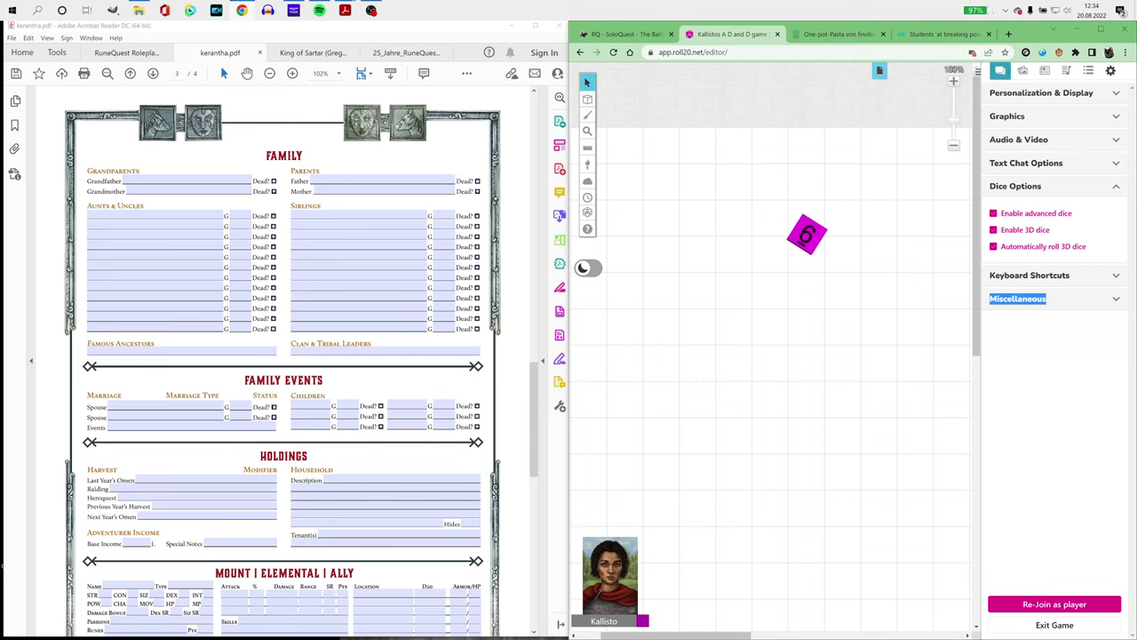
click(319, 229)
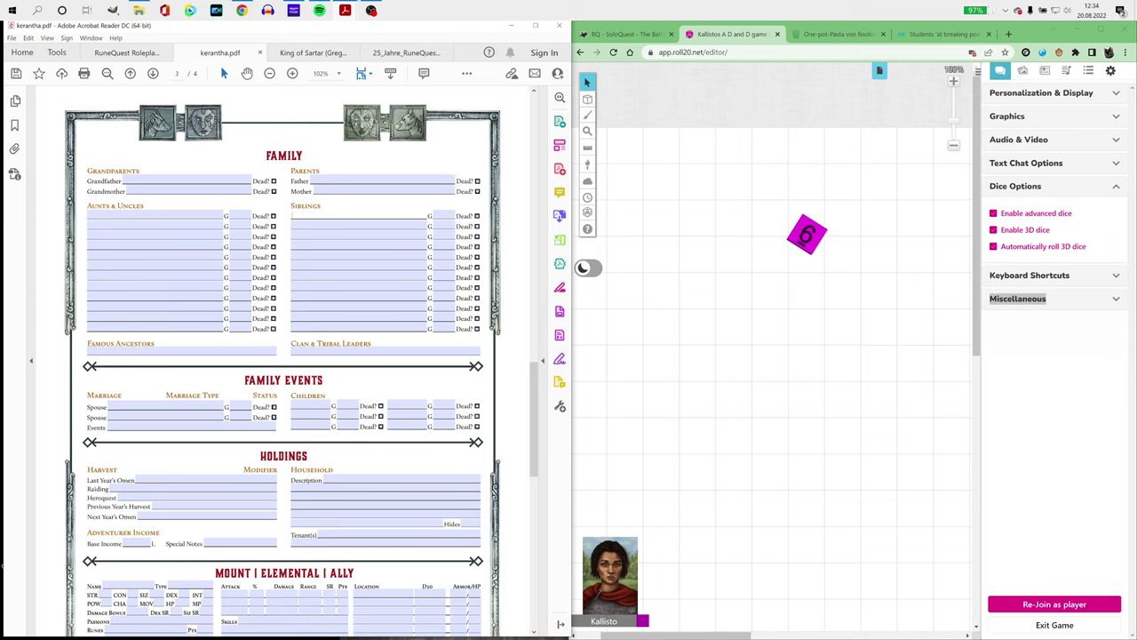
Step: Fill the five Siblings lines with Sibling 1, 2, 3, 4 and 5
text(Sibling 1)
key(Tab)
text(2)
key(Tab)
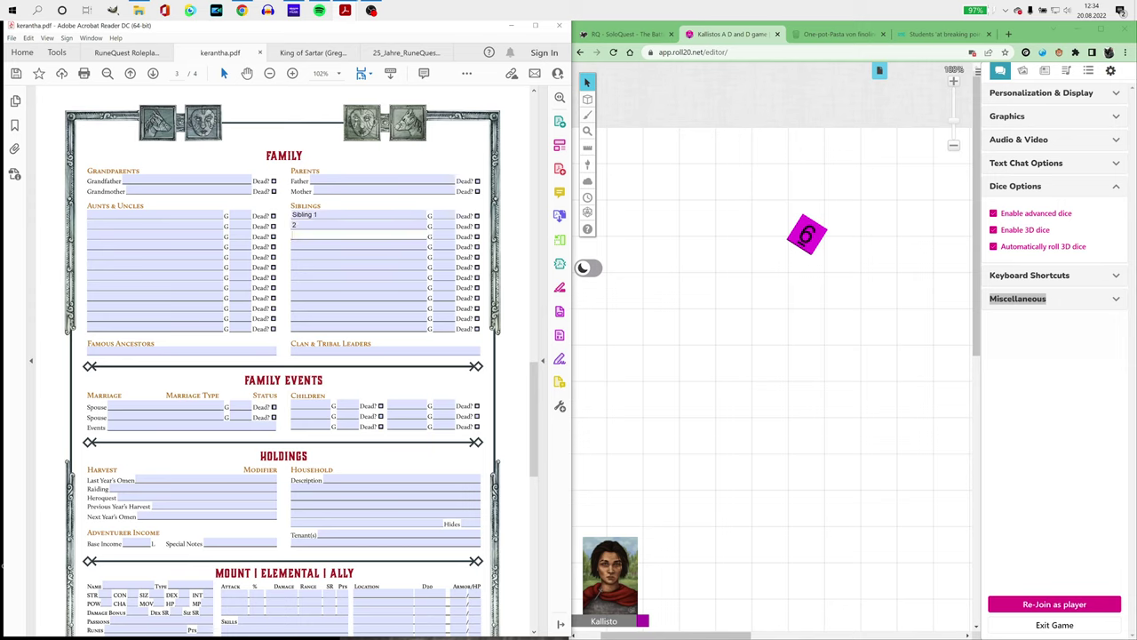
text(3)
key(Tab)
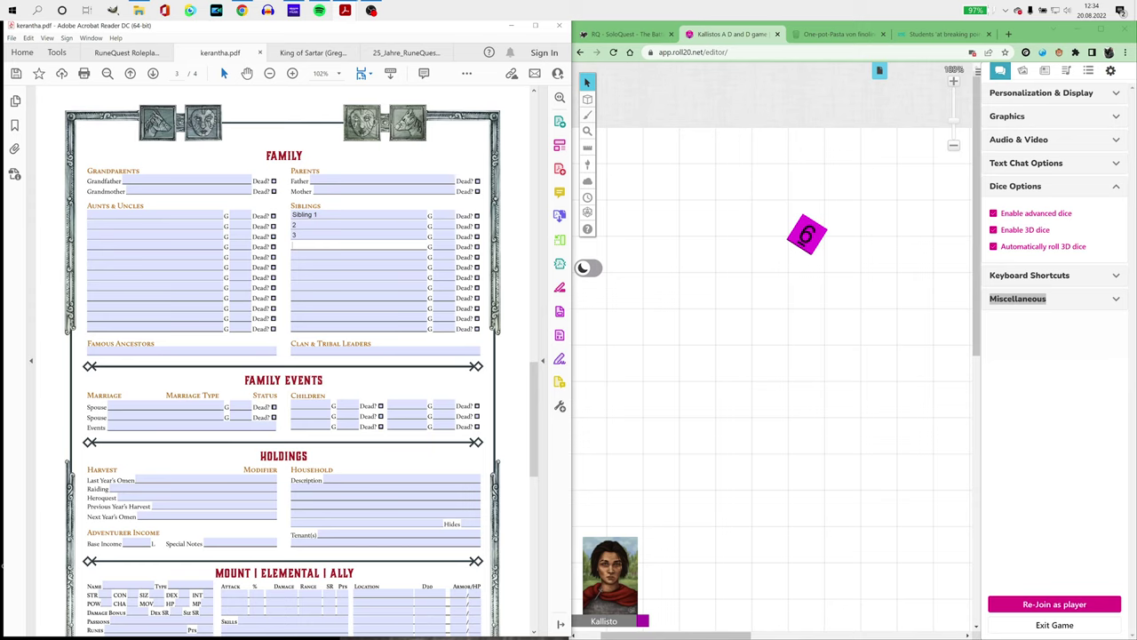
text(4)
key(Tab)
text(5)
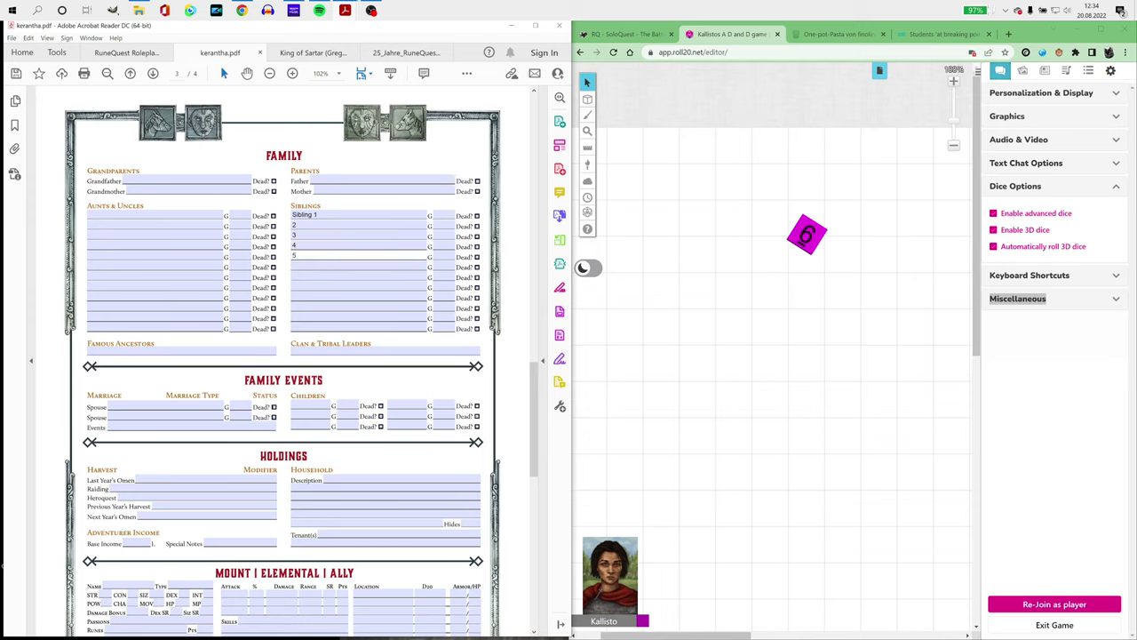
key(Tab)
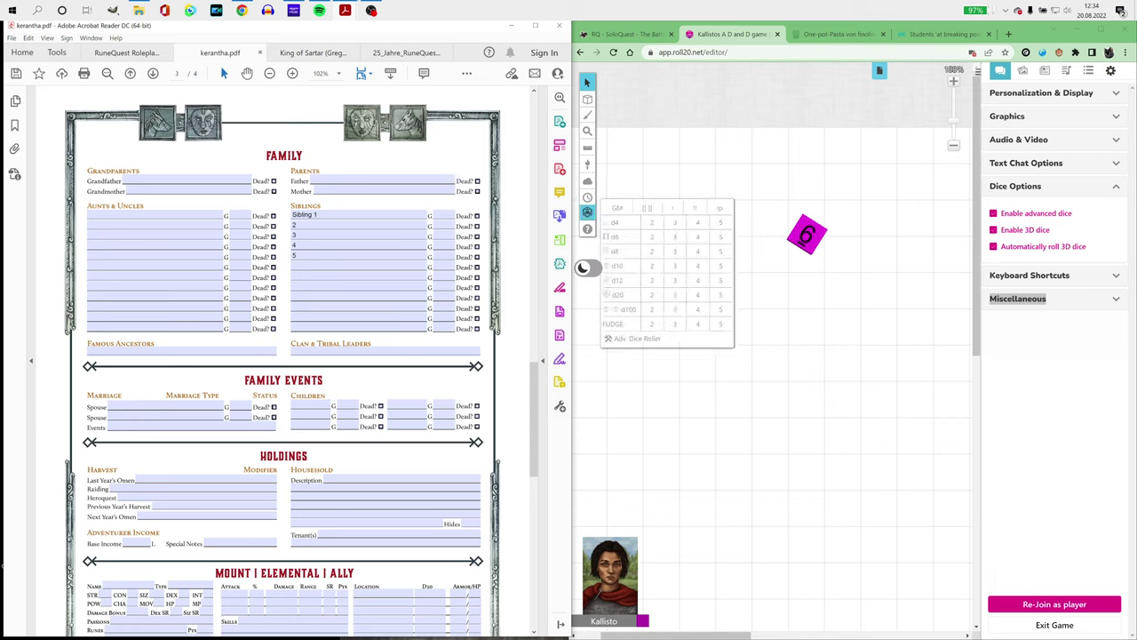
Step: Roll a d20 for the first sibling and start a 'ma…' note after 'Sibling 1'
click(621, 294)
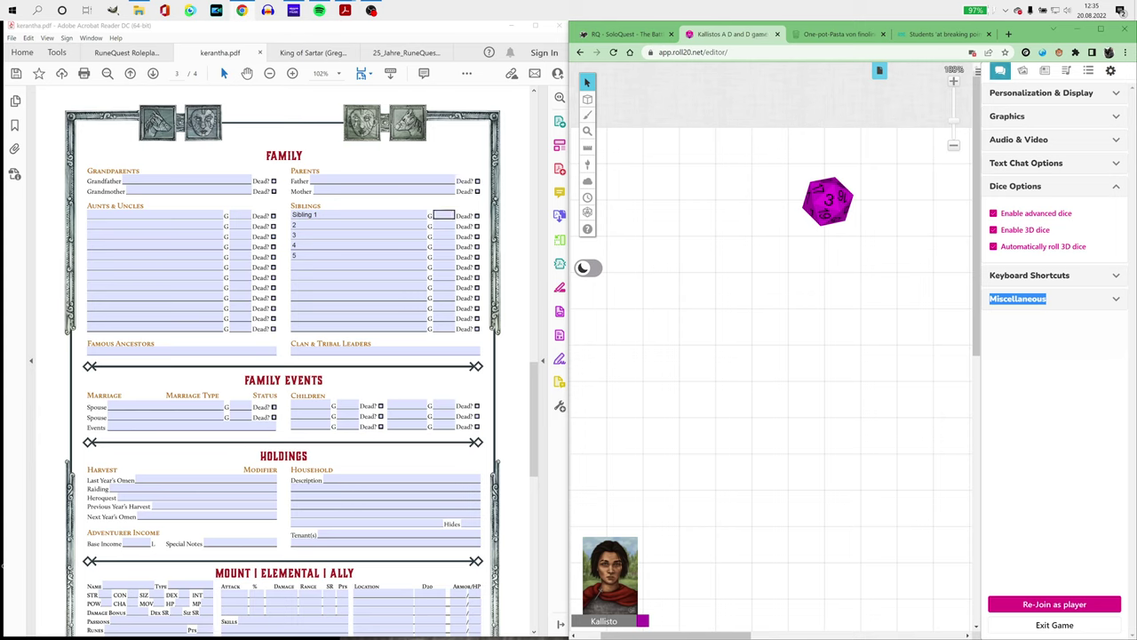
key(alt+Tab)
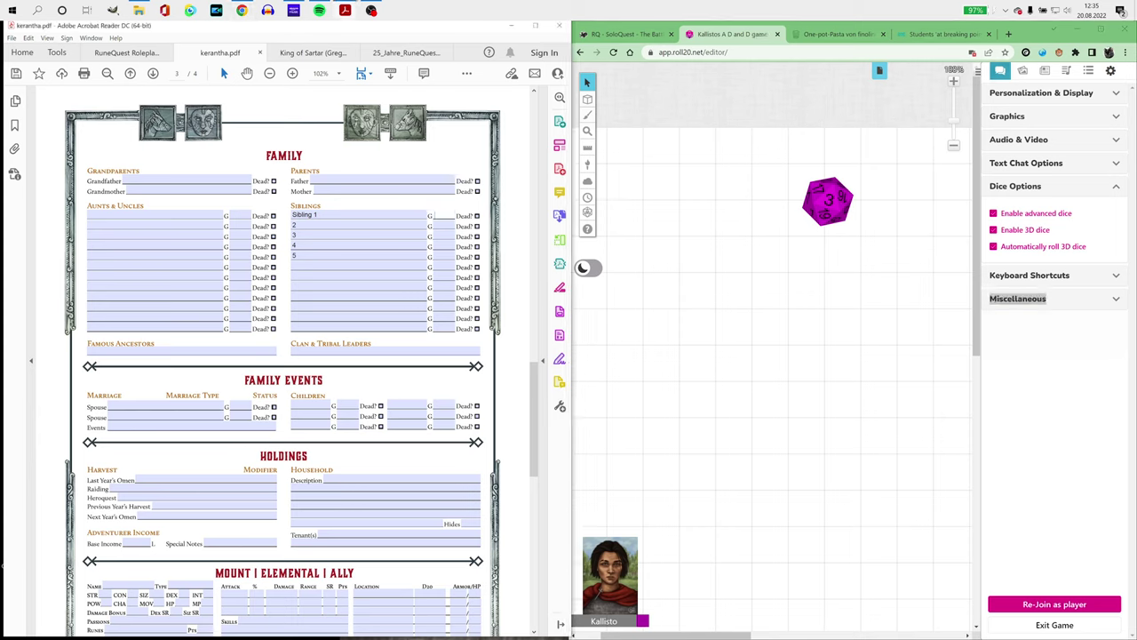
text(married)
key(alt+Tab)
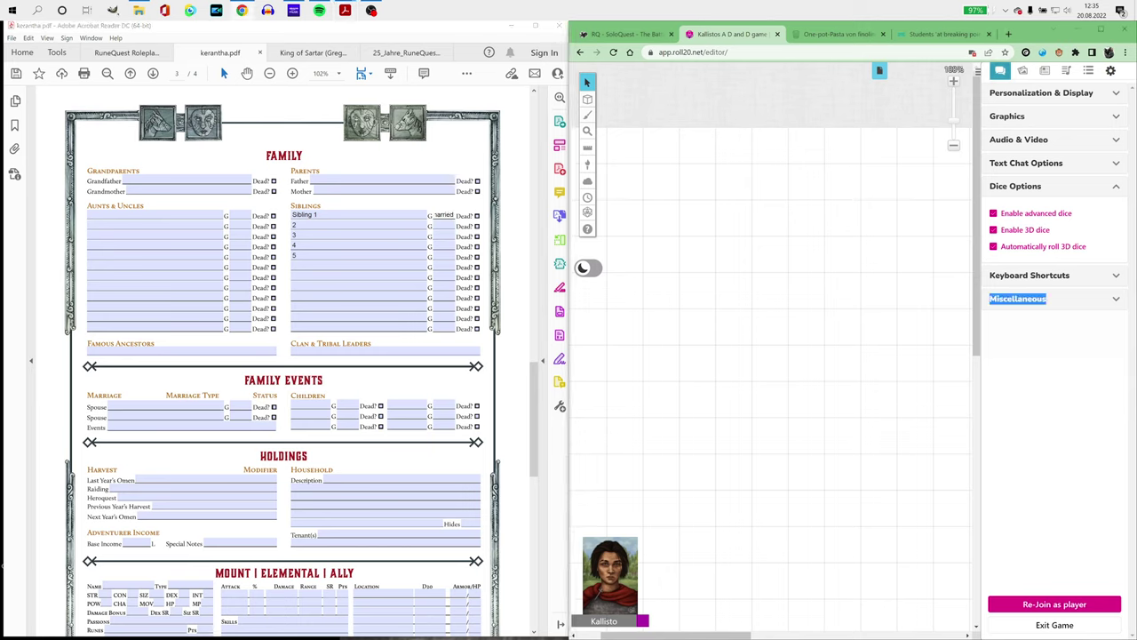
key(alt+Tab)
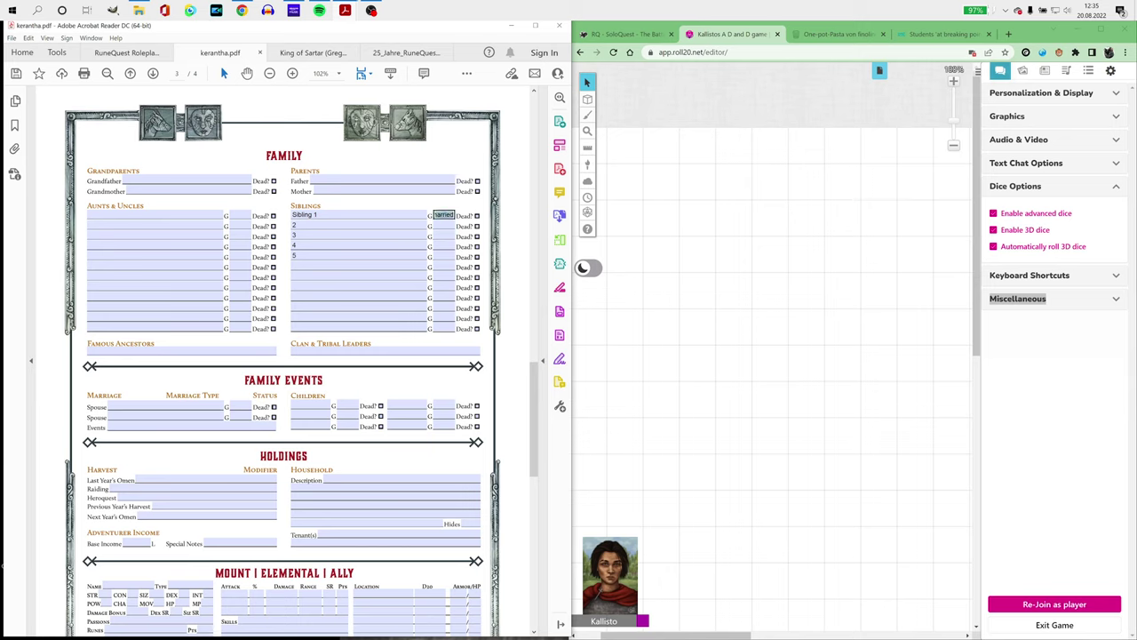
key(BackSpace)
key(shift+Tab)
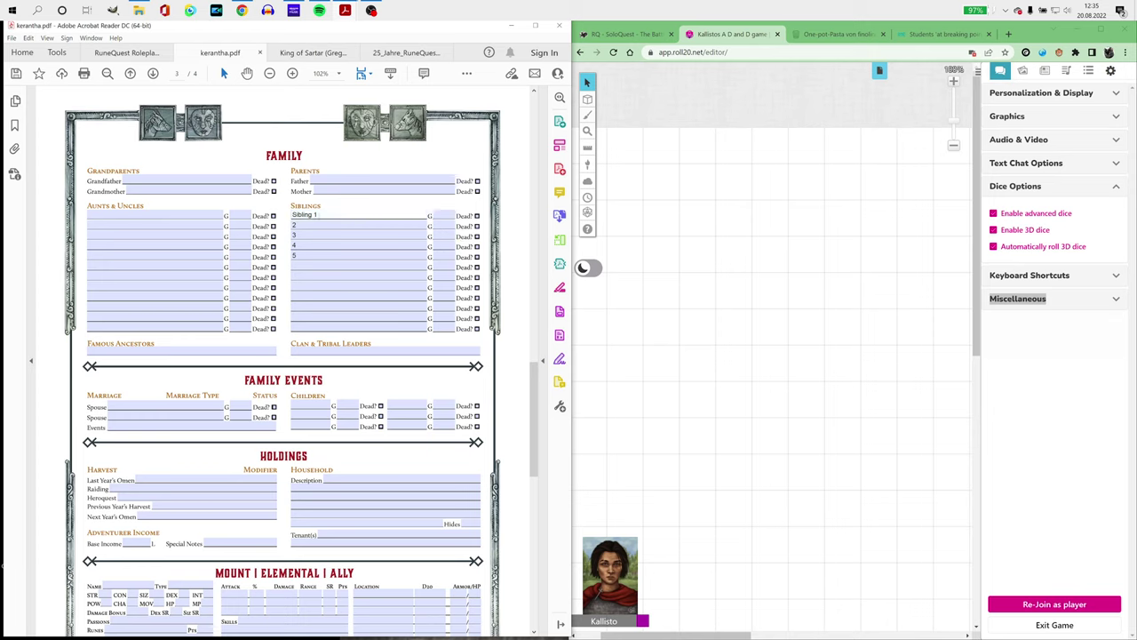
text(ma)
key(Tab)
key(Tab)
key(Tab)
key(Tab)
Step: Paste the sibling text into the first Aunts & Uncles line, roll a d4, and enter G 'm'
click(309, 215)
key(ctrl+c)
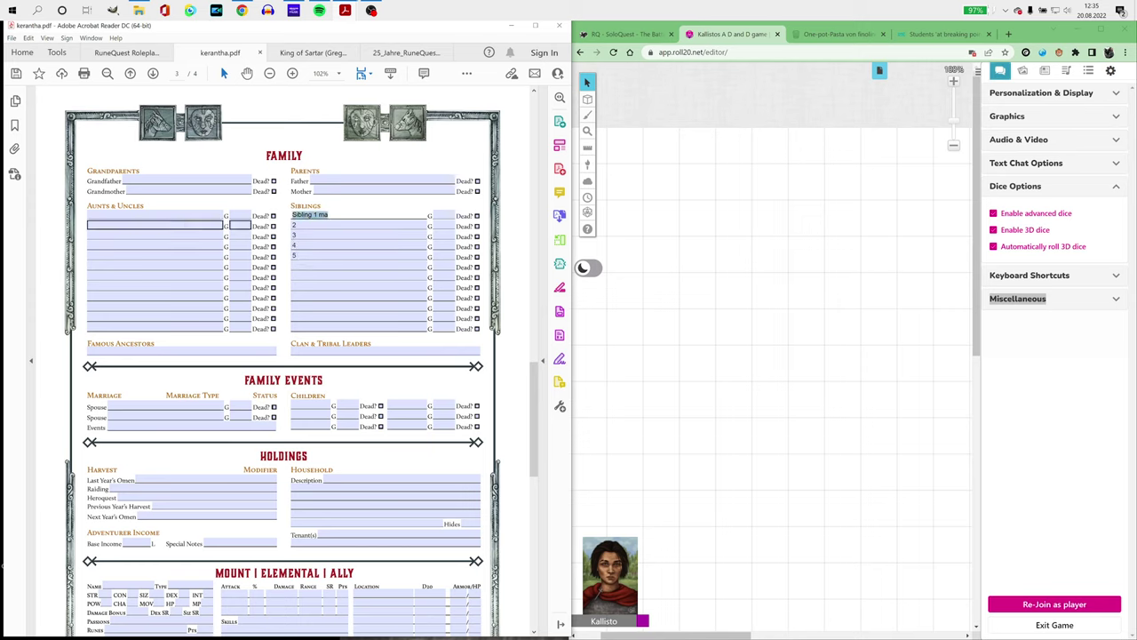
click(156, 215)
key(ctrl+v)
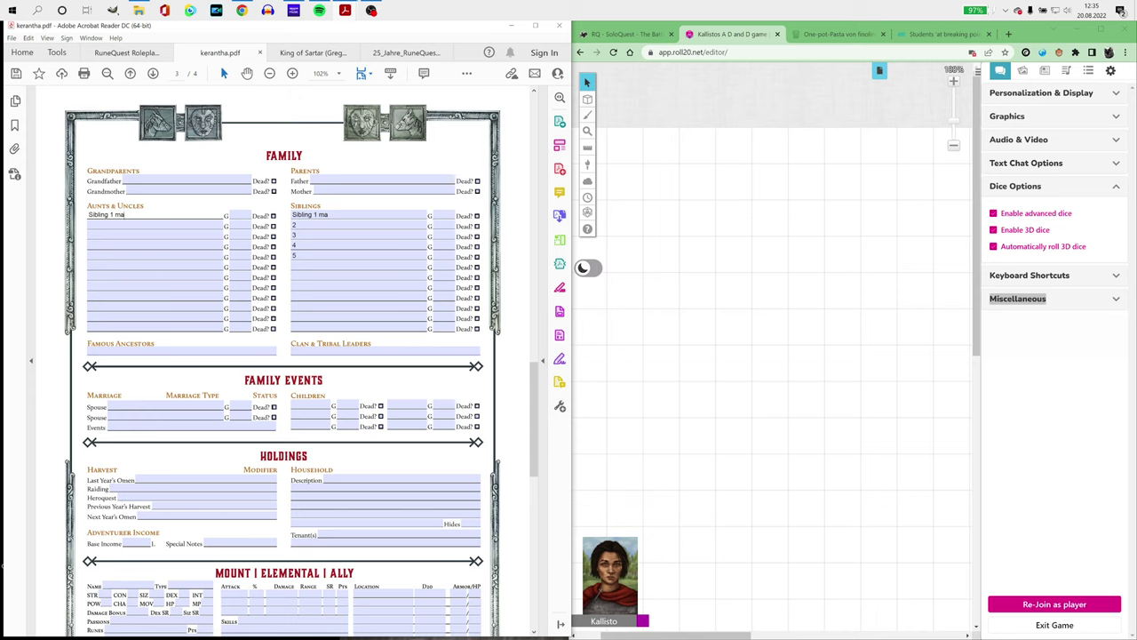
mouse_move(587, 212)
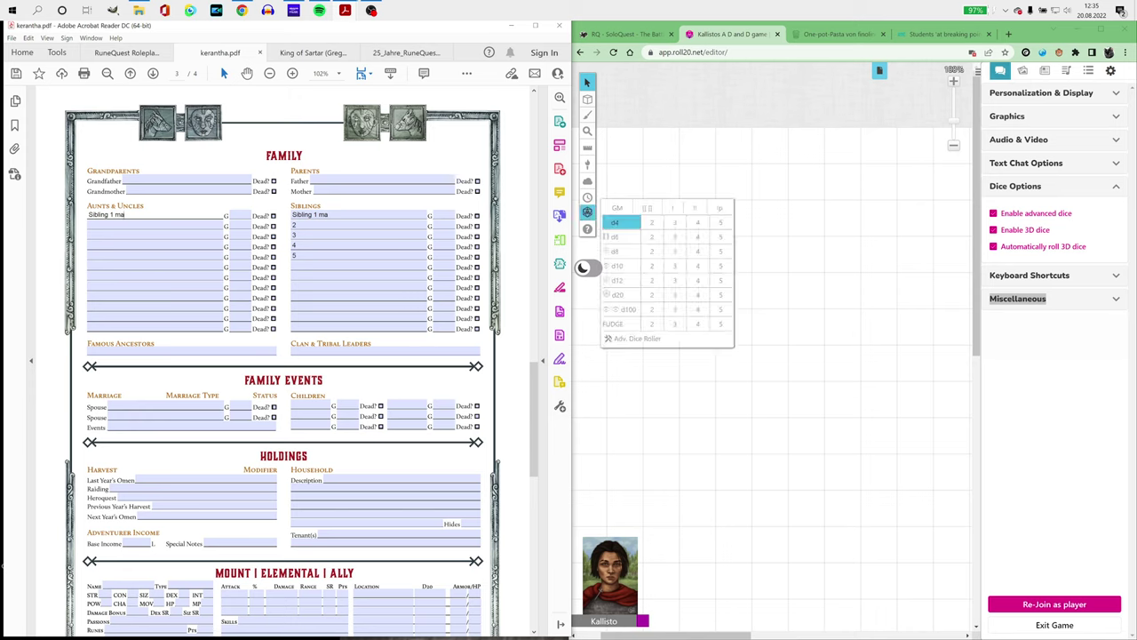
click(651, 222)
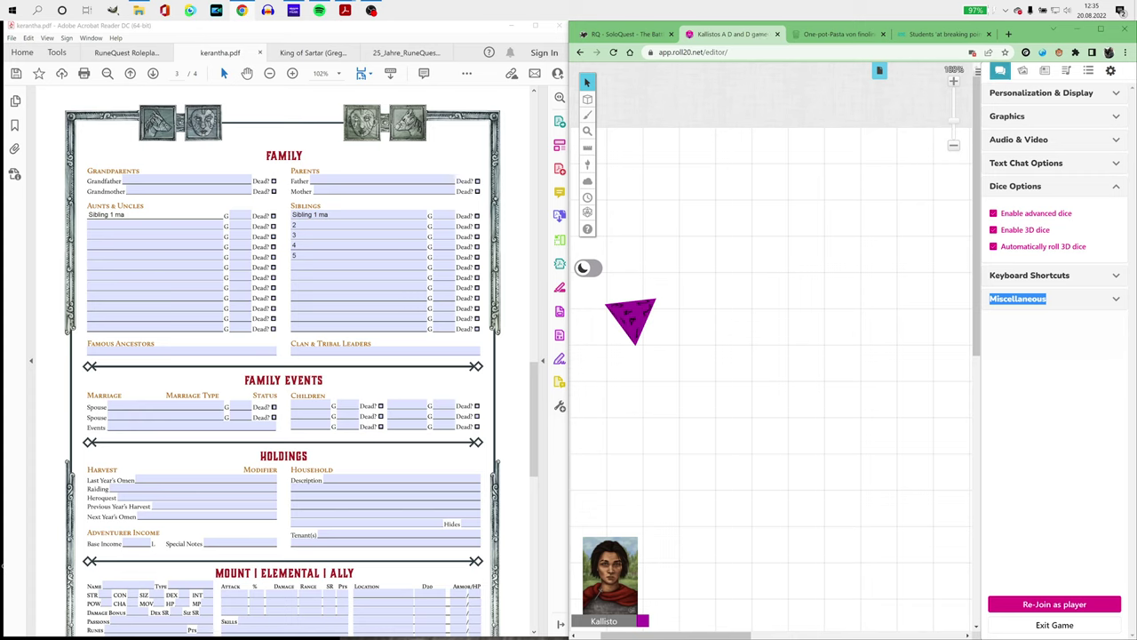
click(1000, 70)
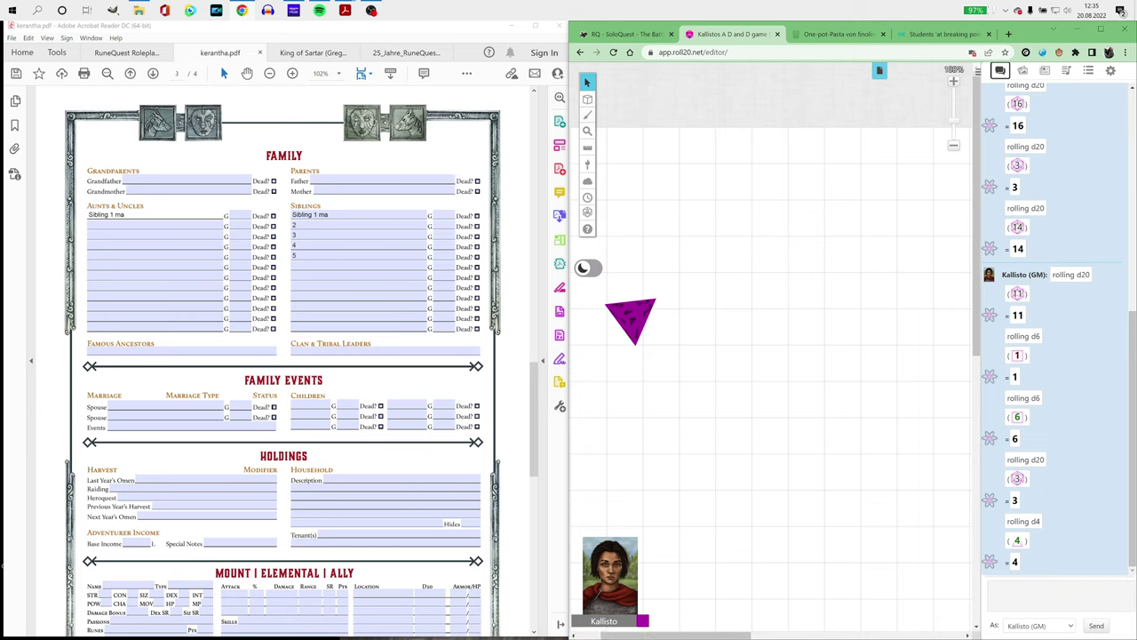
click(240, 224)
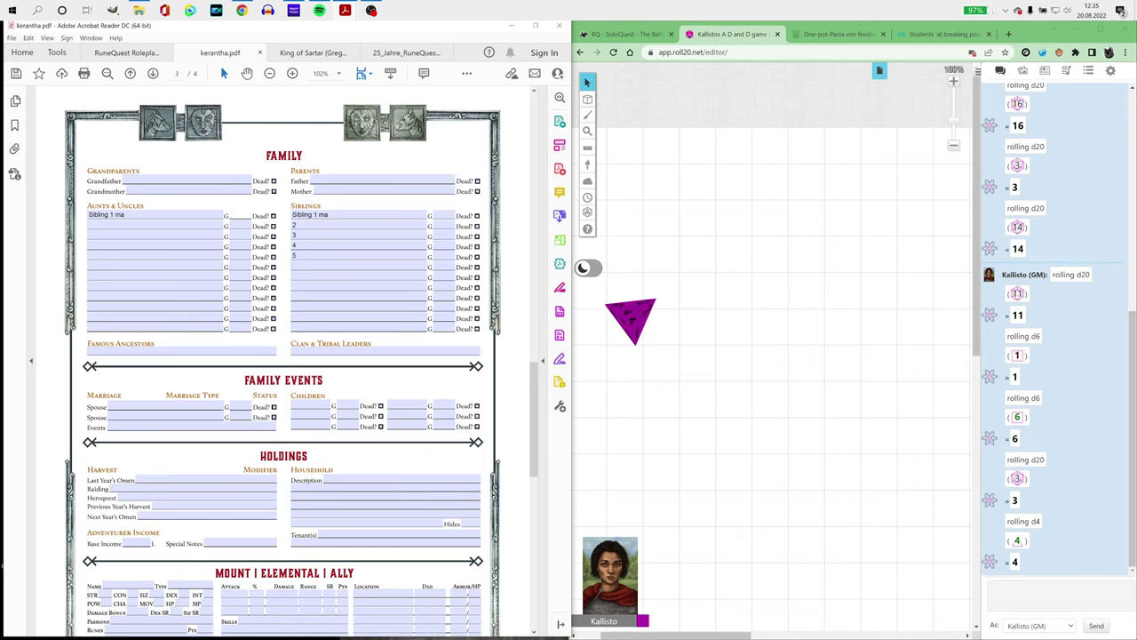
text(m)
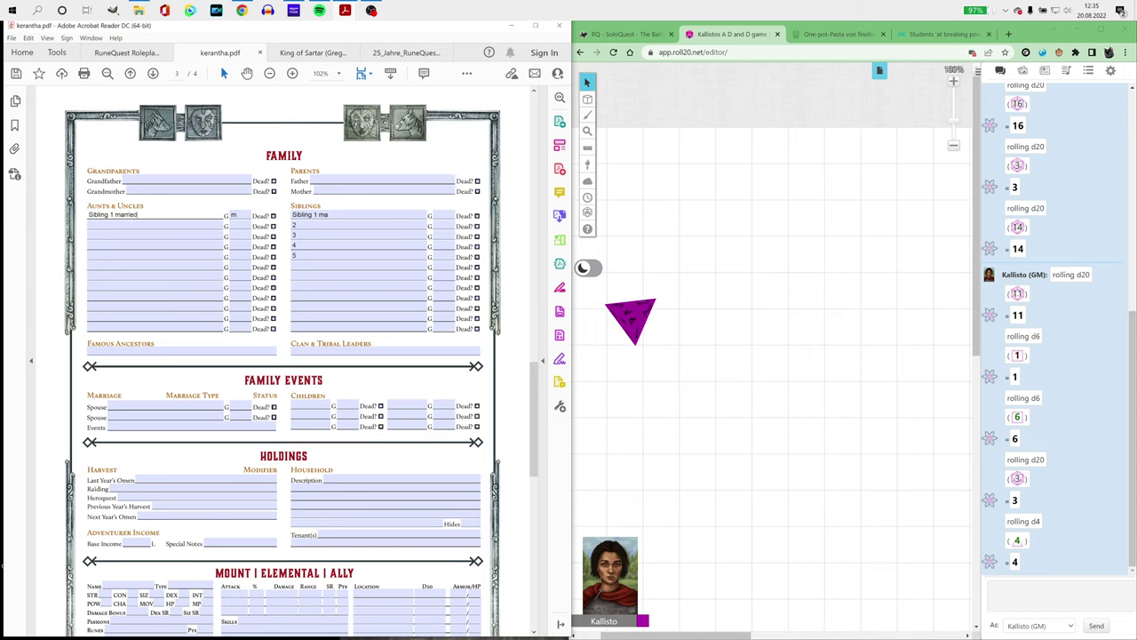
Step: Roll a d4 and fill the second Aunts & Uncles row with '2' and G 'm'
mouse_move(587, 115)
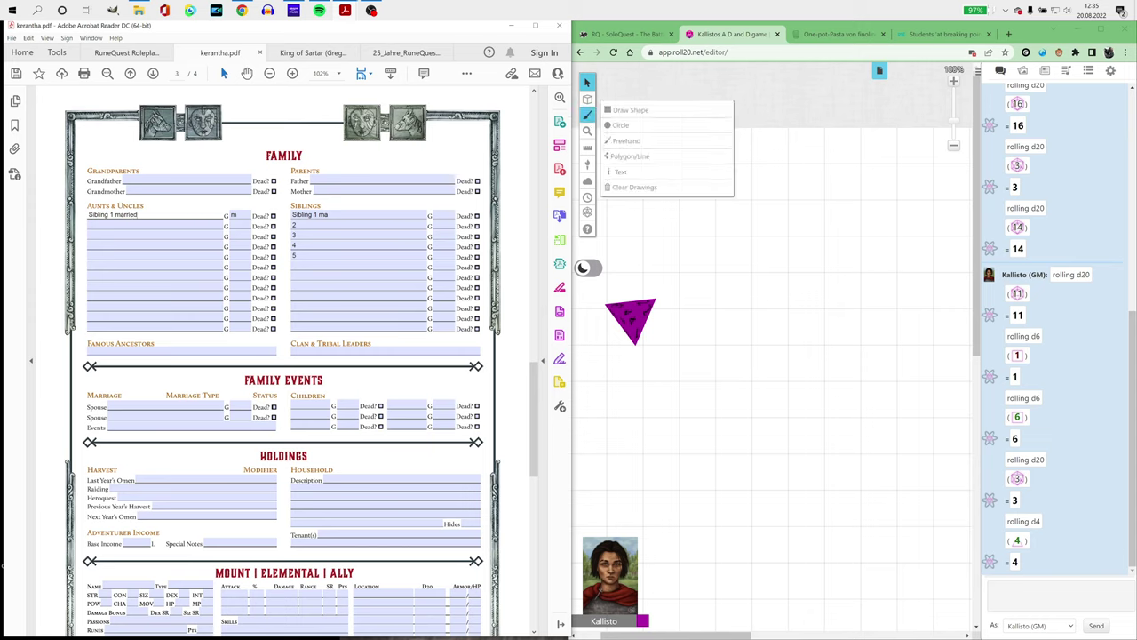
mouse_move(587, 213)
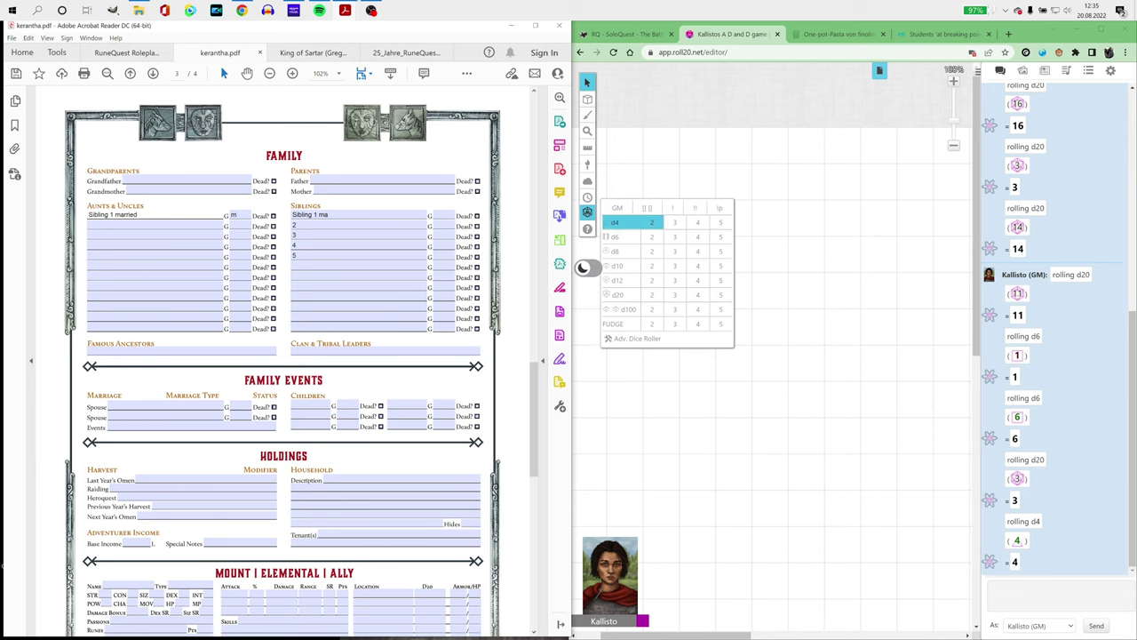
click(616, 222)
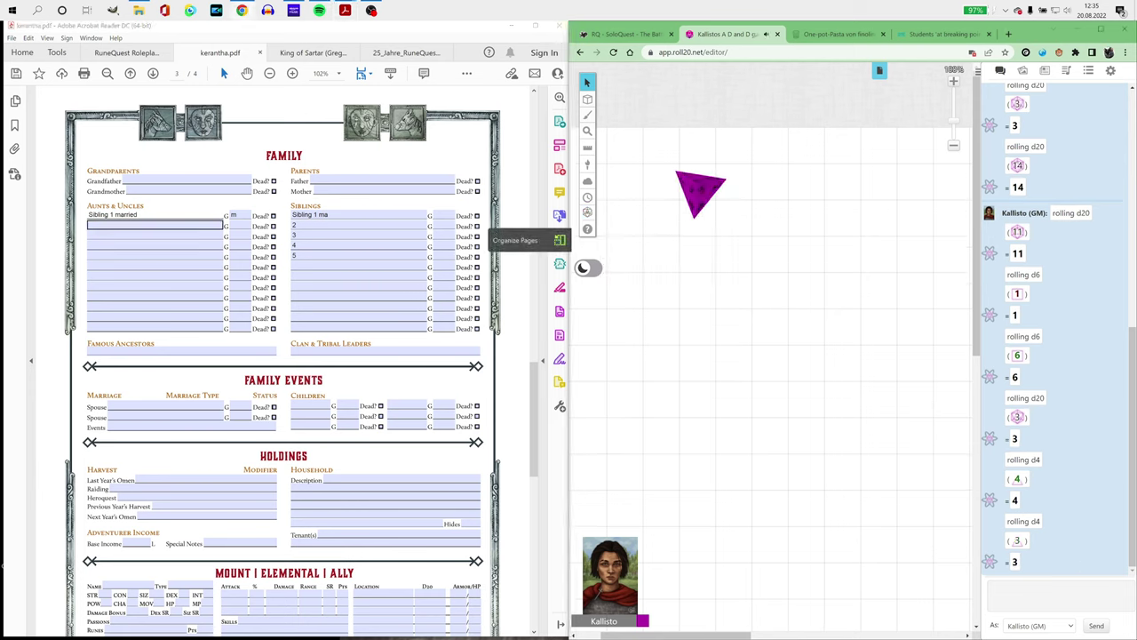
click(89, 224)
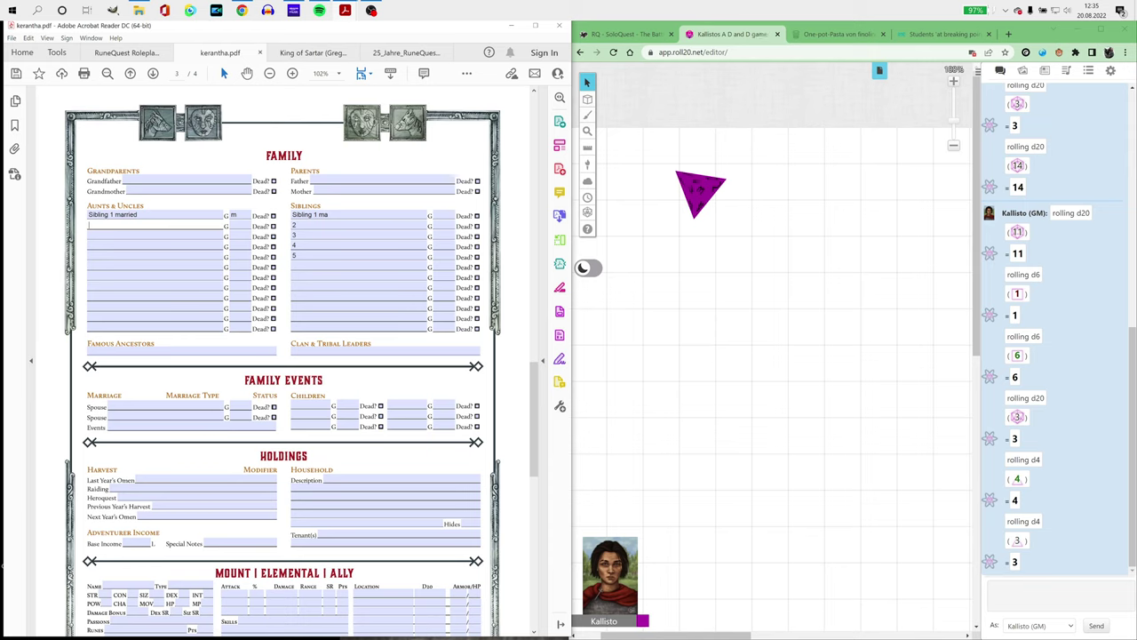
text(2)
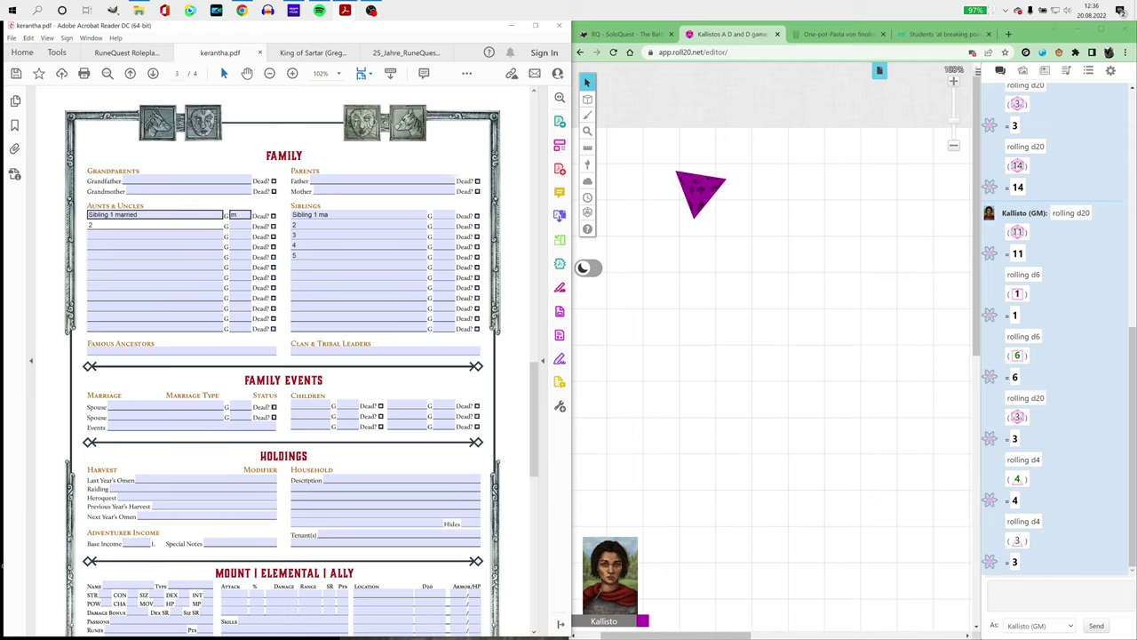
key(Tab)
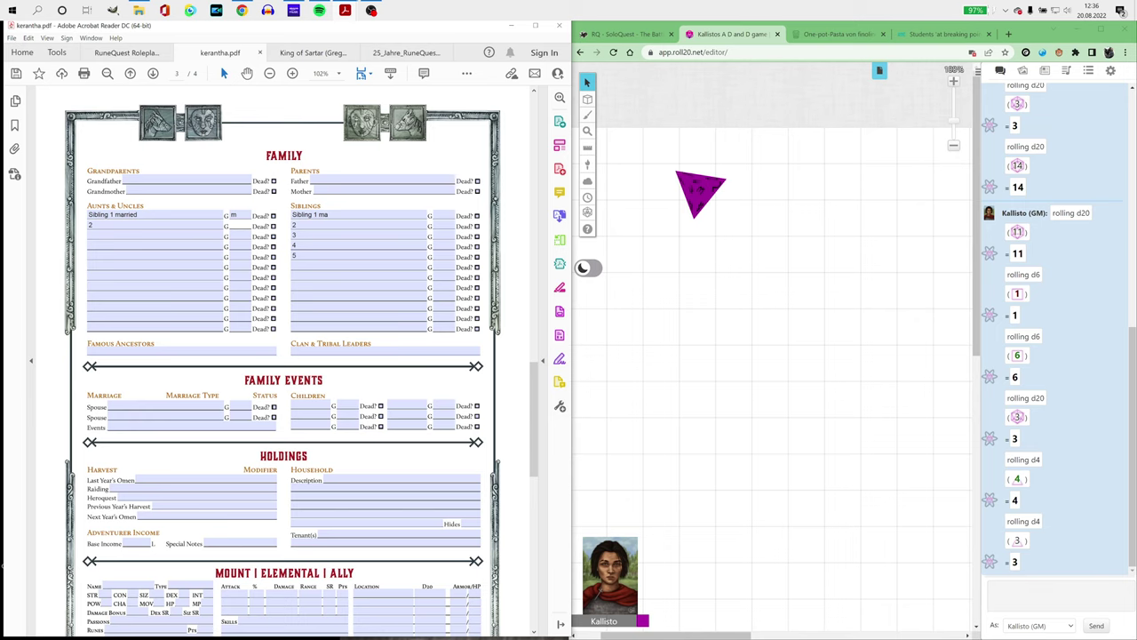
text(m)
Step: Roll a d20 and record 'was married' for the second aunt or uncle
mouse_move(587, 212)
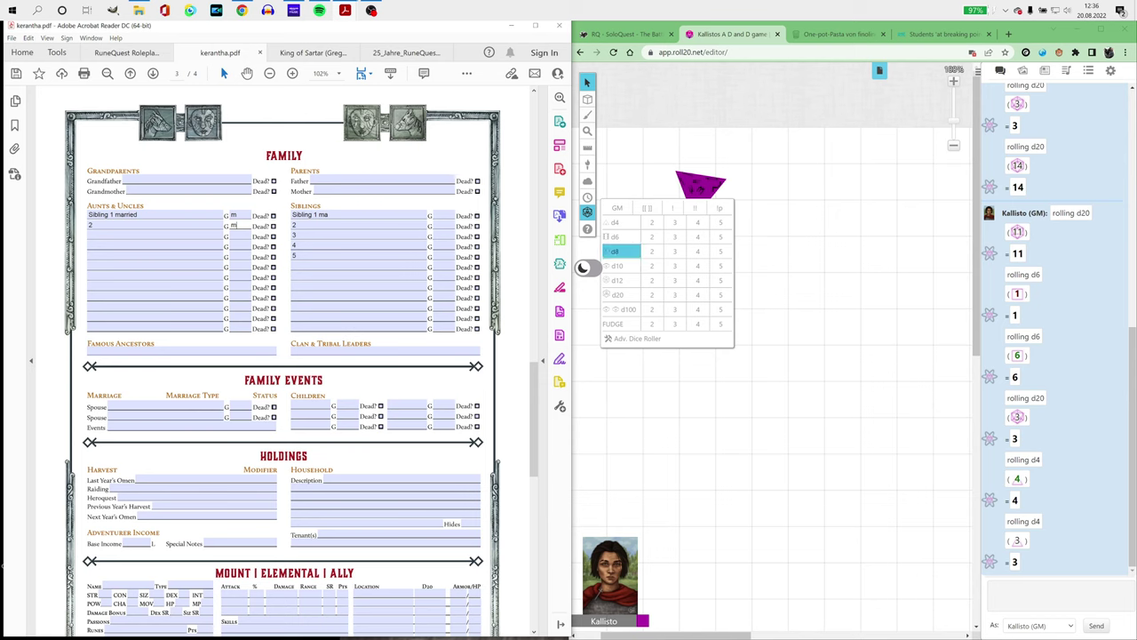
click(619, 294)
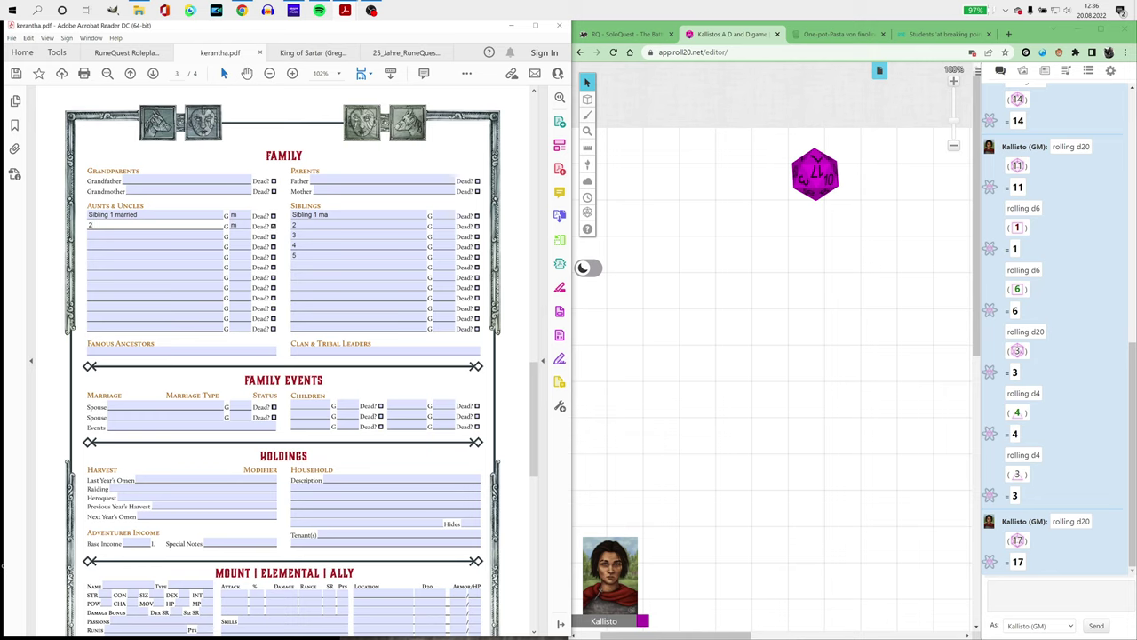
text(was married)
key(Tab)
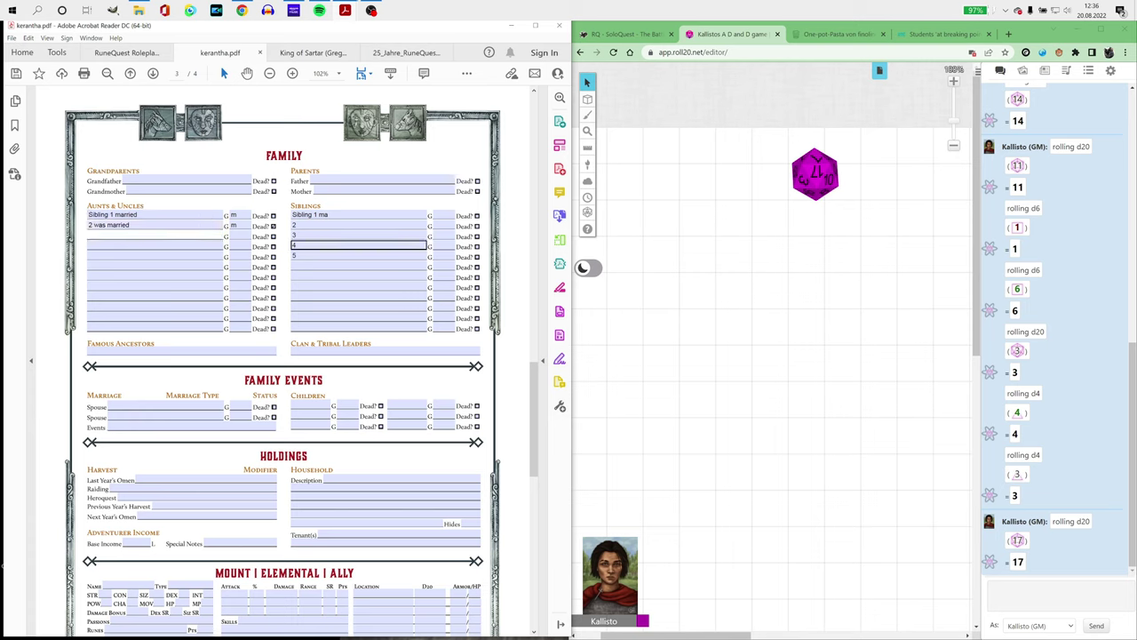
Step: Roll a d4 and fill the third Aunts & Uncles row with '3' and G 'm'
click(586, 211)
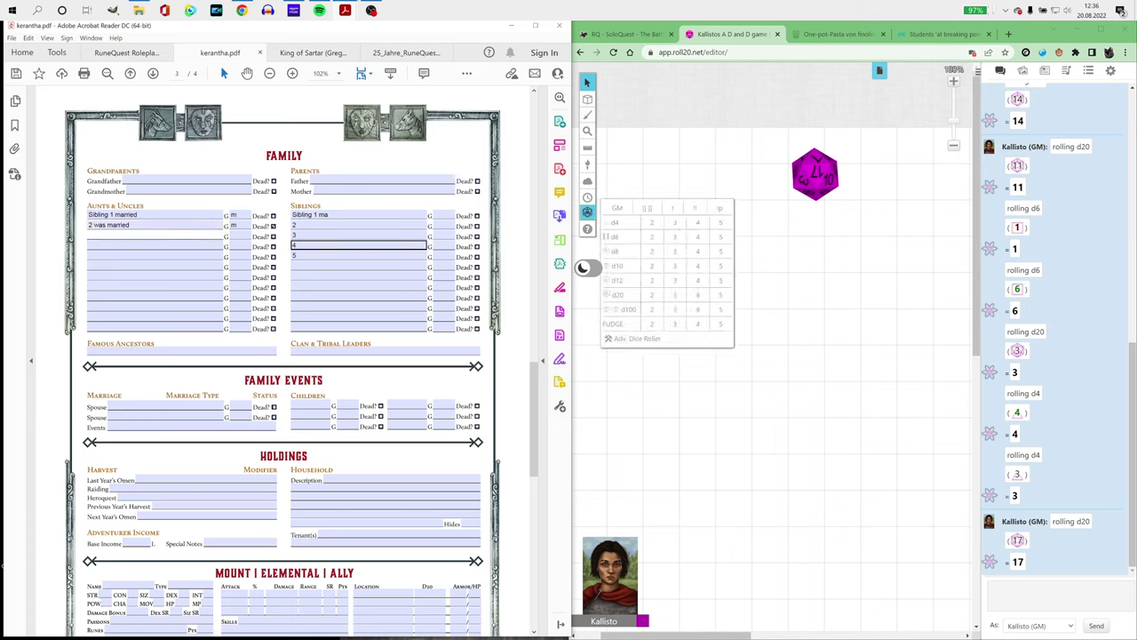
click(614, 222)
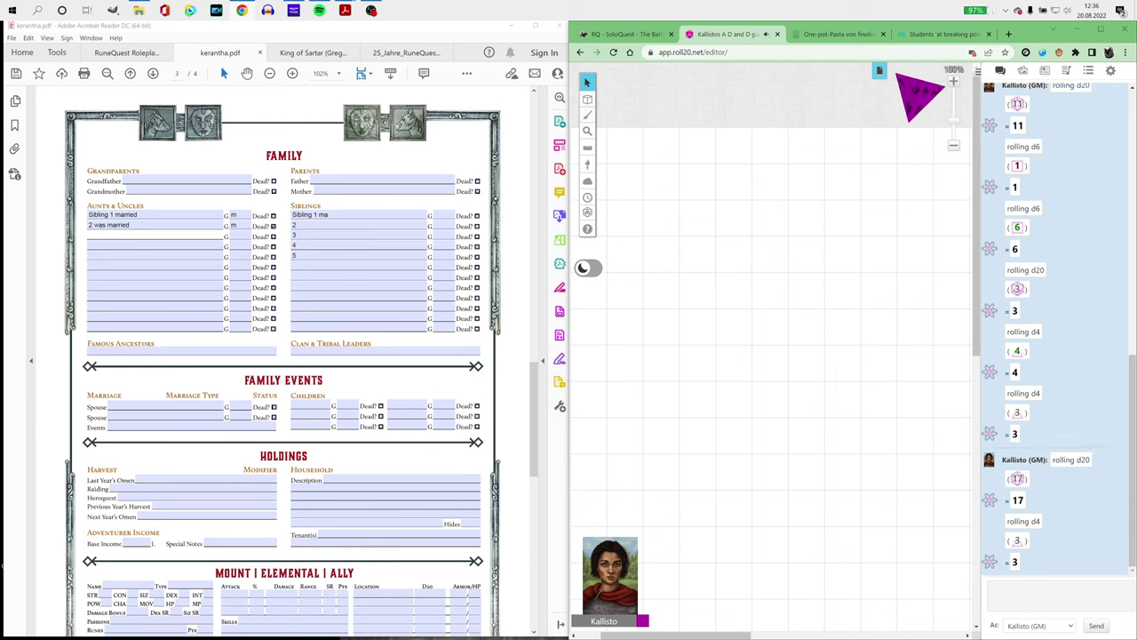
click(156, 237)
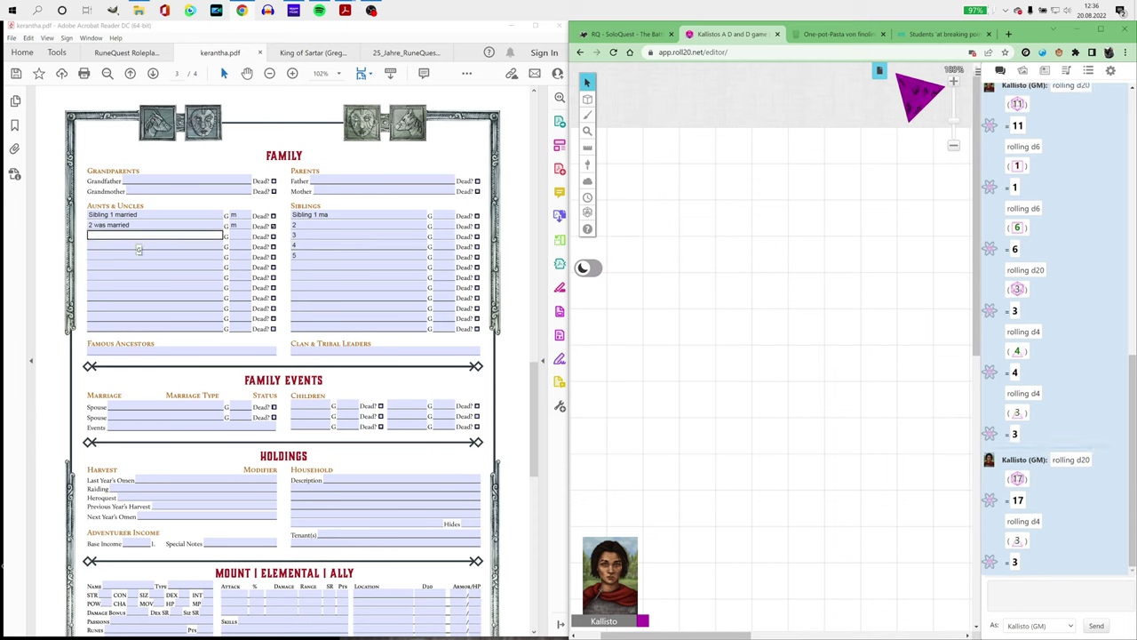
text(3)
click(240, 215)
click(240, 235)
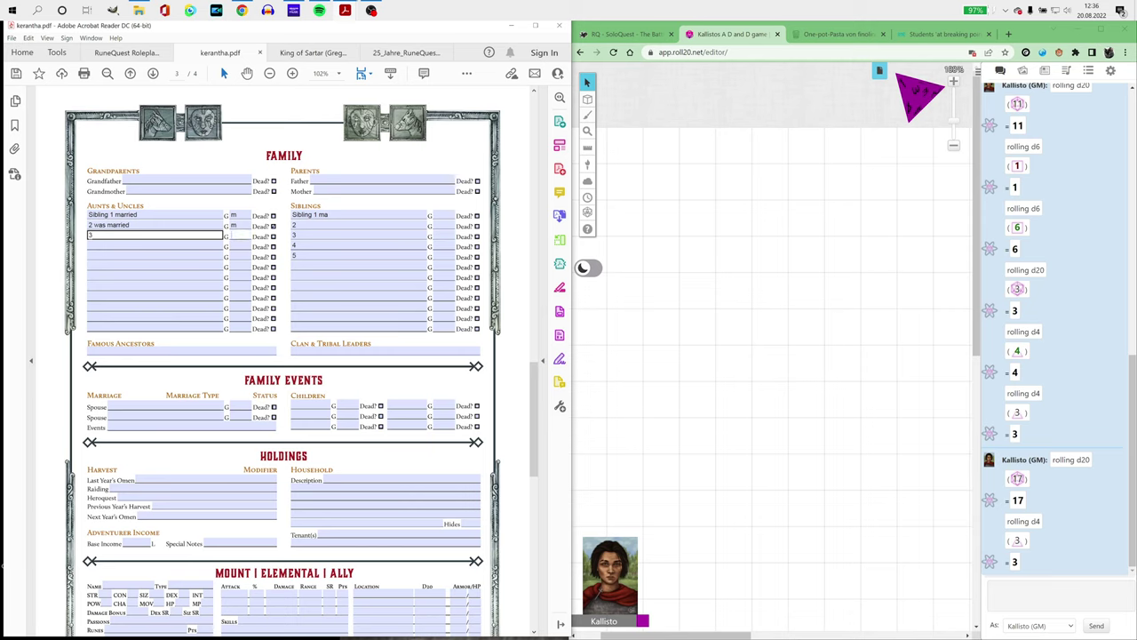
text(m)
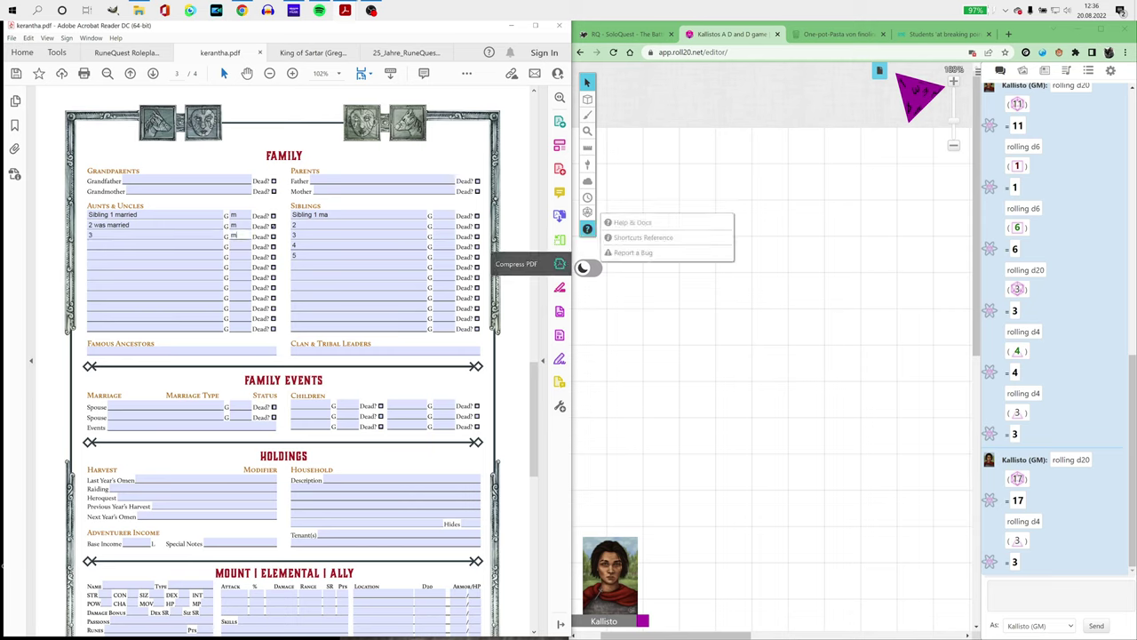
Step: Roll a d20, landing on 3, and complete the third row as '3 married'
mouse_move(587, 212)
click(621, 294)
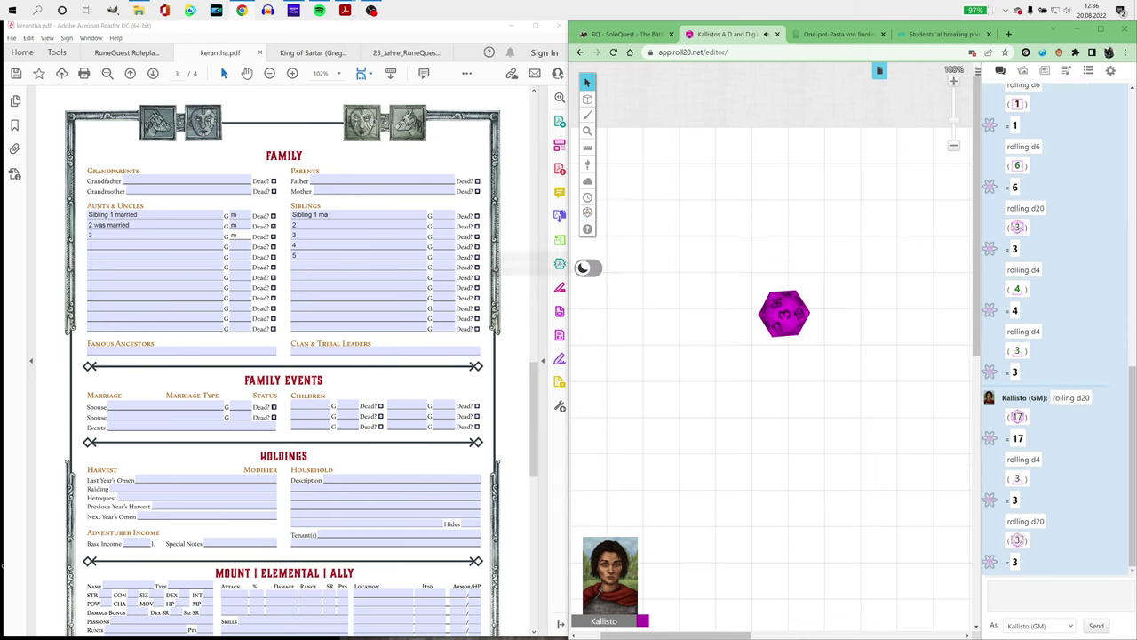
click(153, 246)
key(alt+Tab)
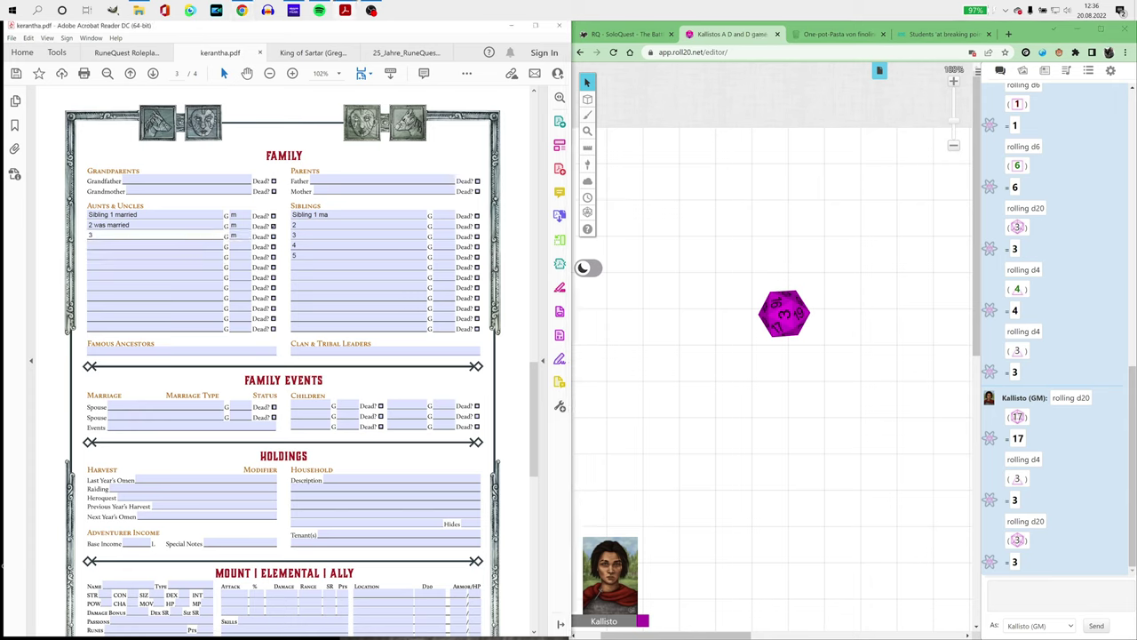
text(married)
Step: Roll a d4 and a d20 in Roll20, then finish the fourth Aunts & Uncles entry as 'married'
mouse_move(587, 212)
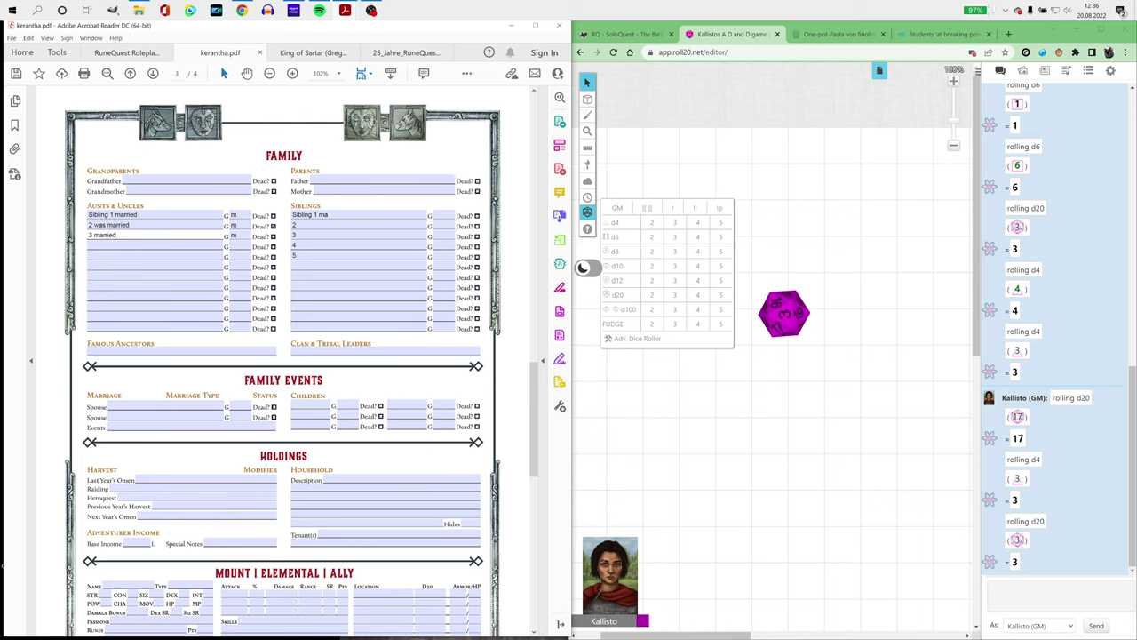
click(621, 222)
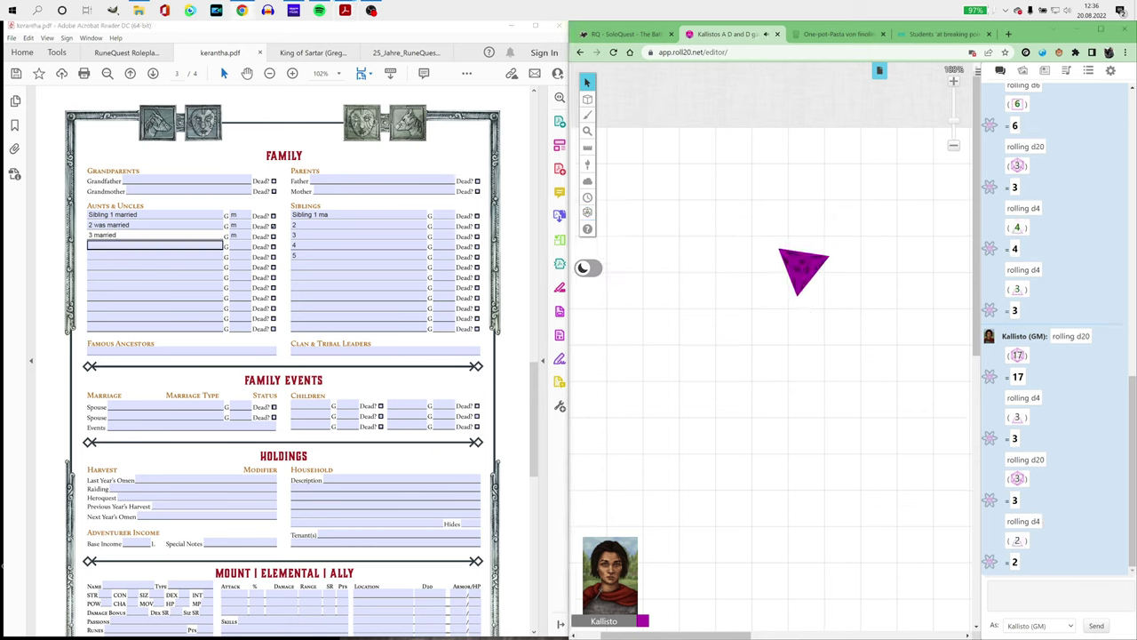
click(155, 245)
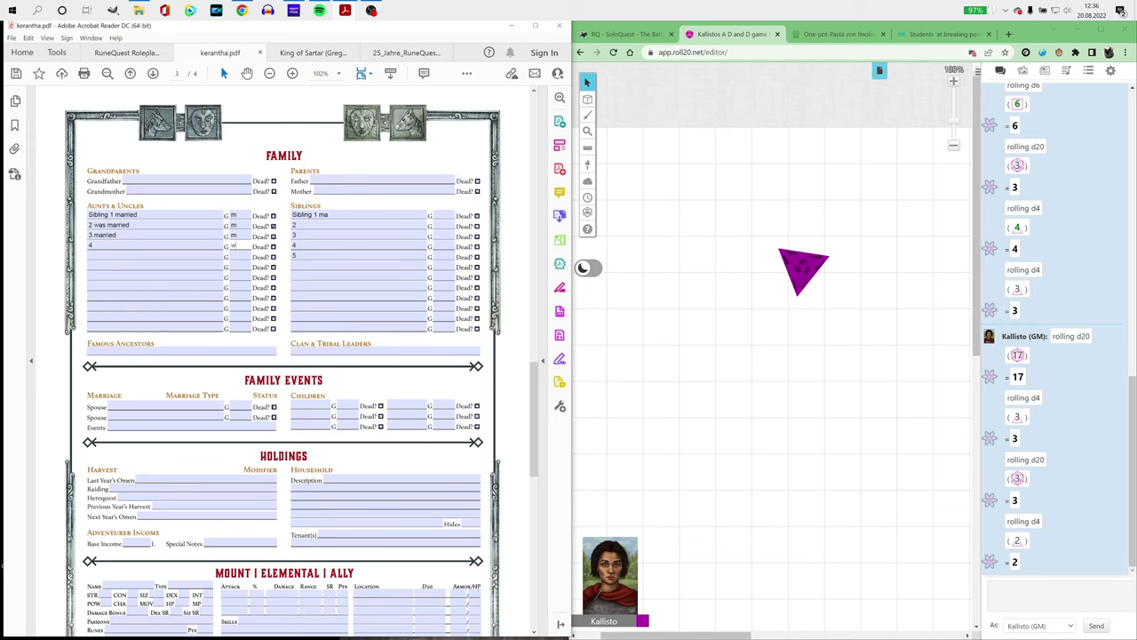
mouse_move(586, 211)
click(621, 280)
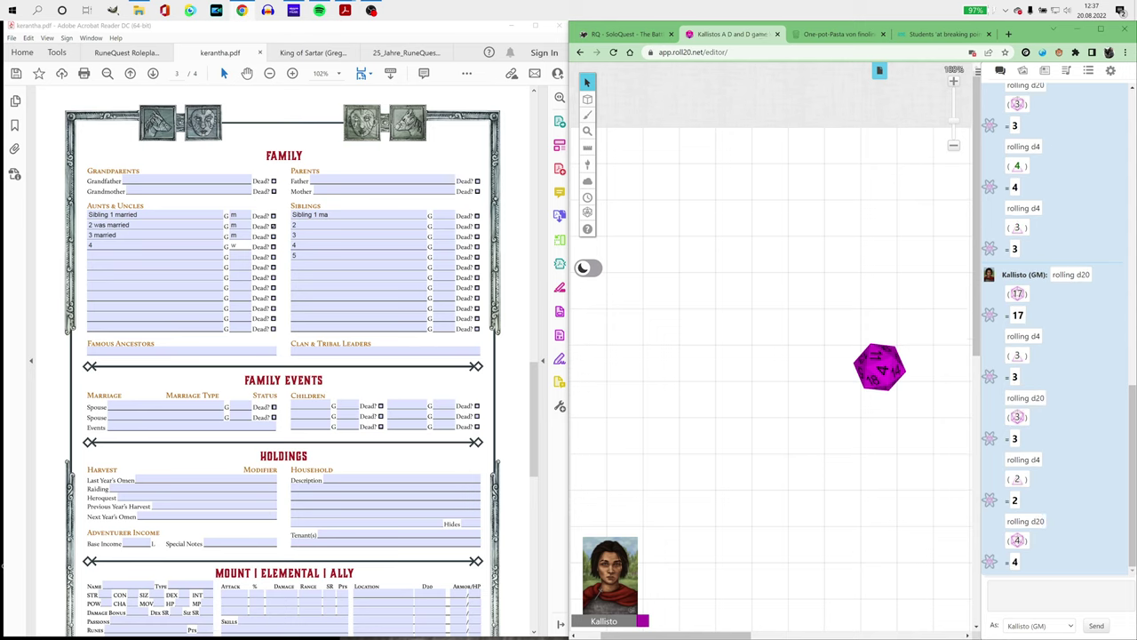
click(156, 245)
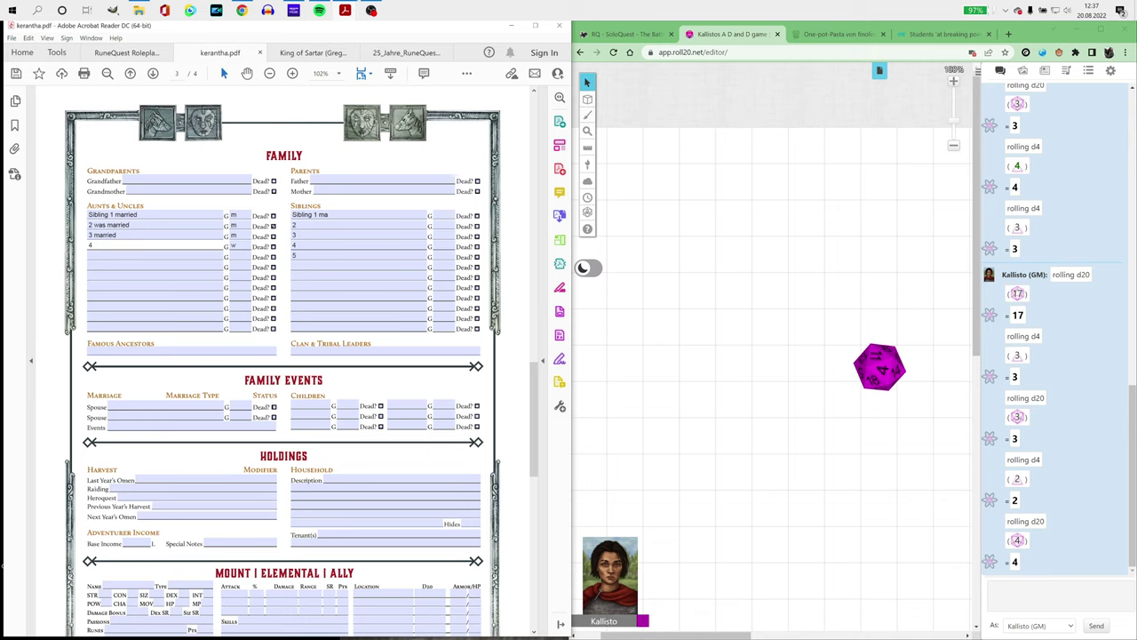
text(married)
Step: Roll a d4 and a d20 (13), then enter '5 unmarried' as the fifth Aunts & Uncles entry
mouse_move(587, 213)
click(621, 223)
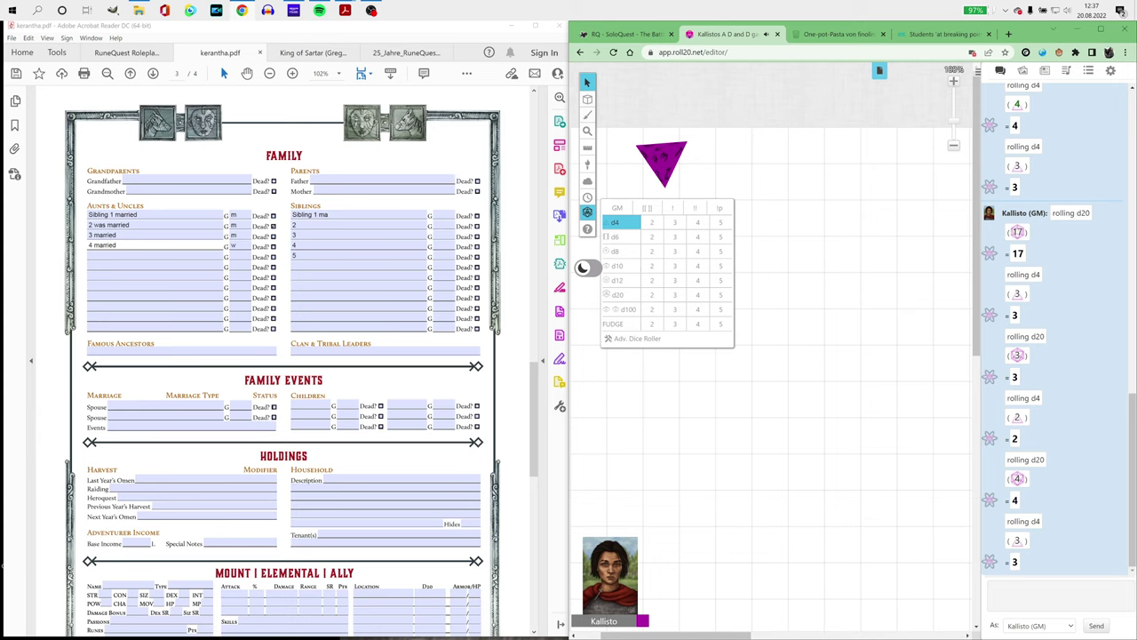
click(160, 256)
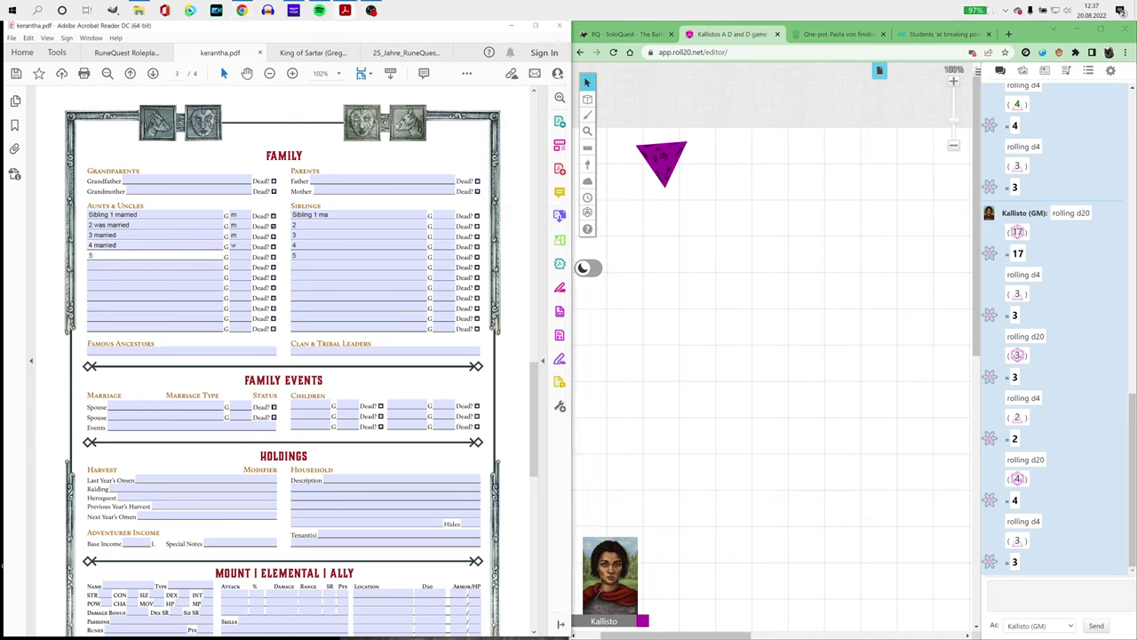
text(5)
key(Tab)
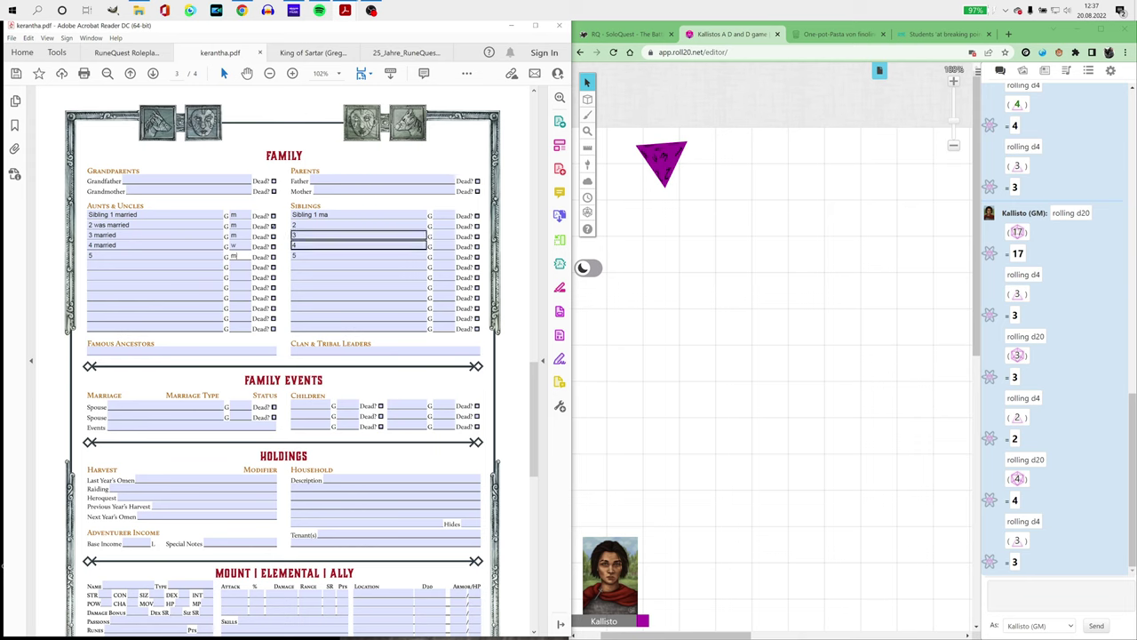
mouse_move(588, 213)
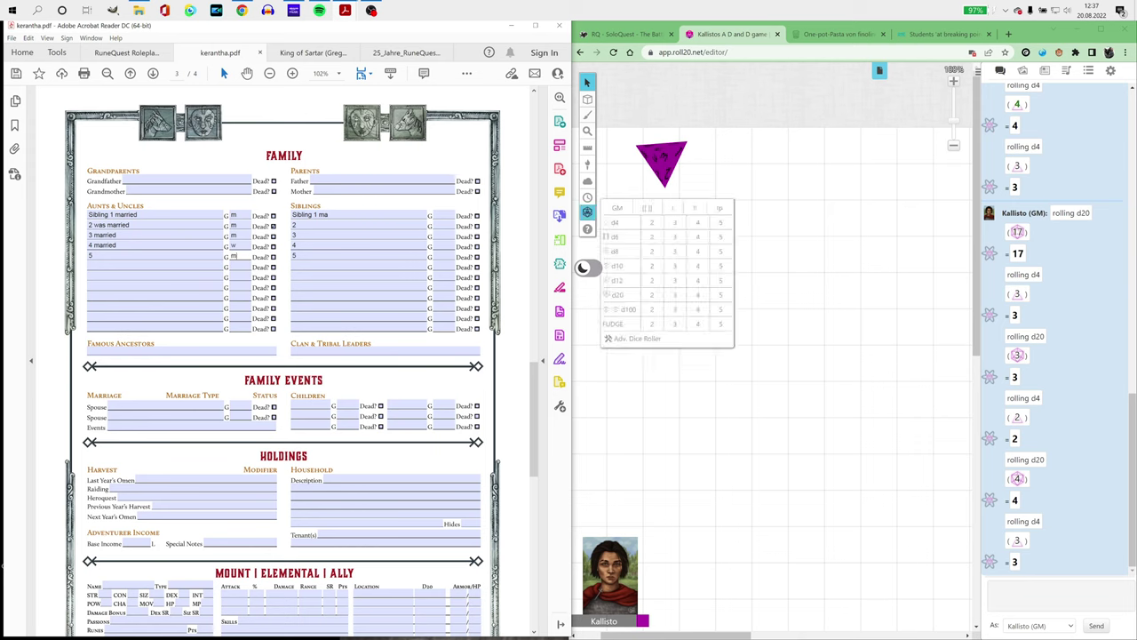
click(617, 294)
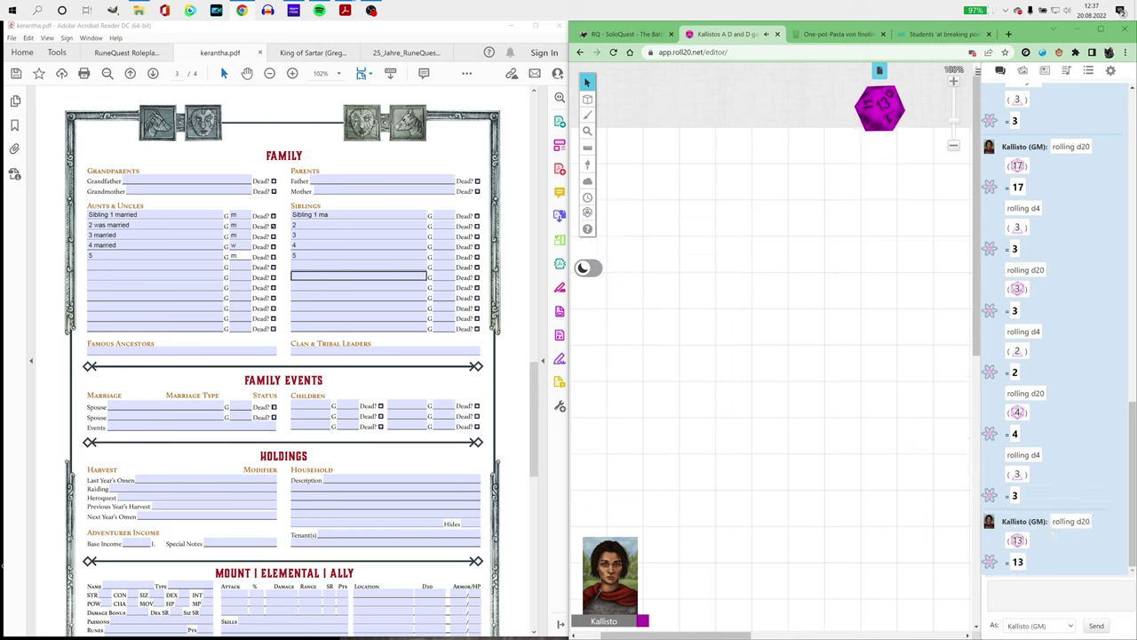
text(5 unmarried)
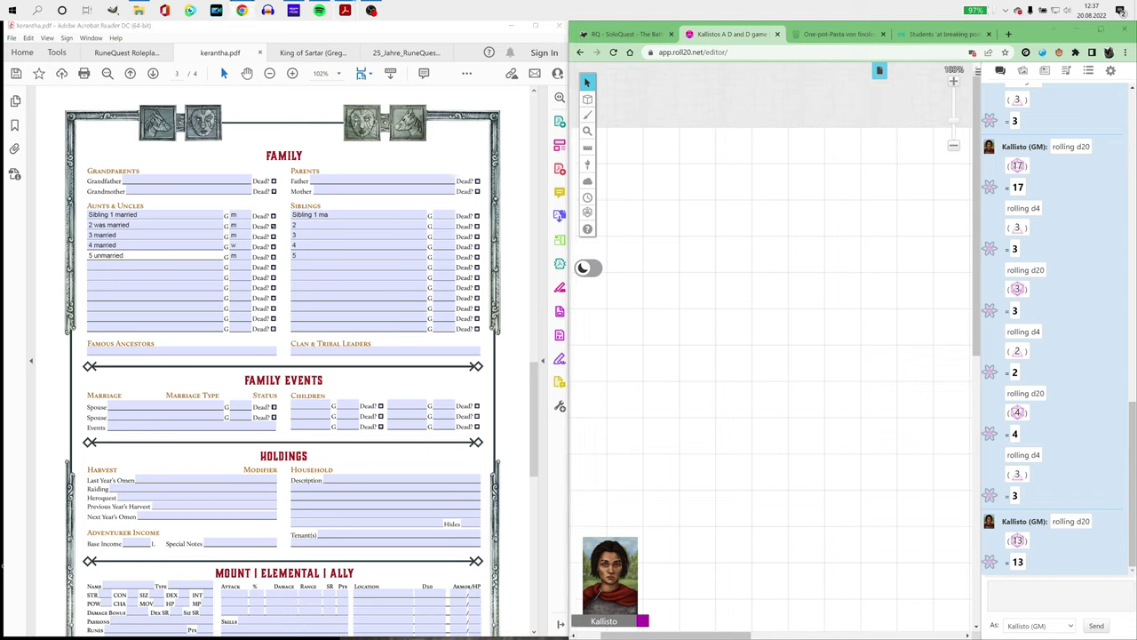
click(156, 225)
click(155, 214)
click(156, 225)
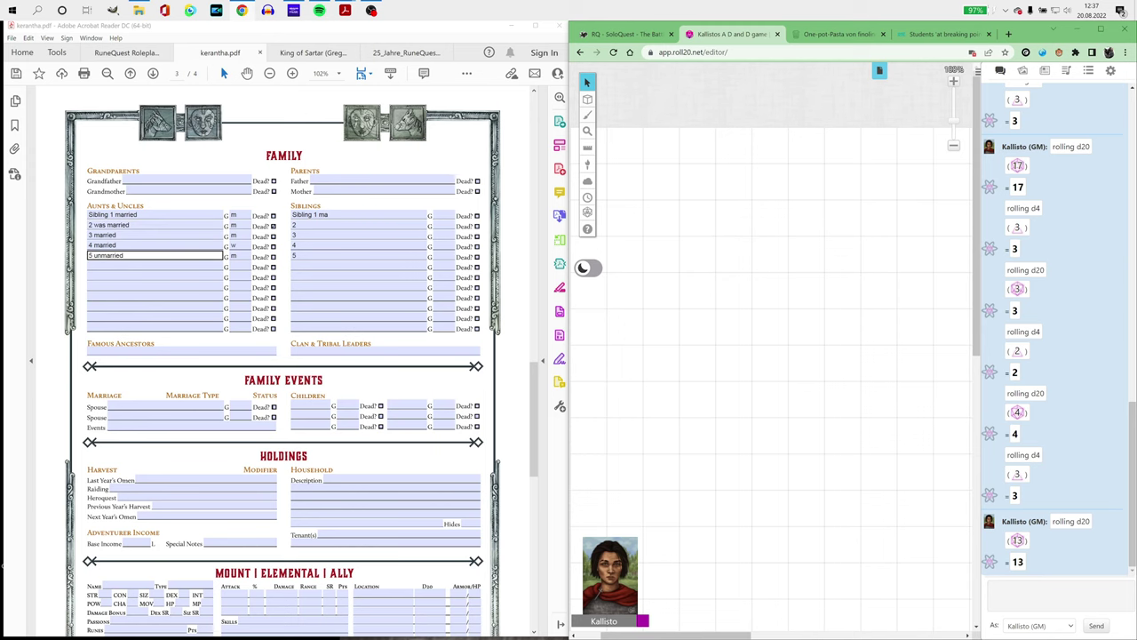
Step: Scroll down to page 4's Adventurer Background Worksheet and select the 1608 Event field
scroll(133, 238, up, 4)
scroll(284, 355, up, 6)
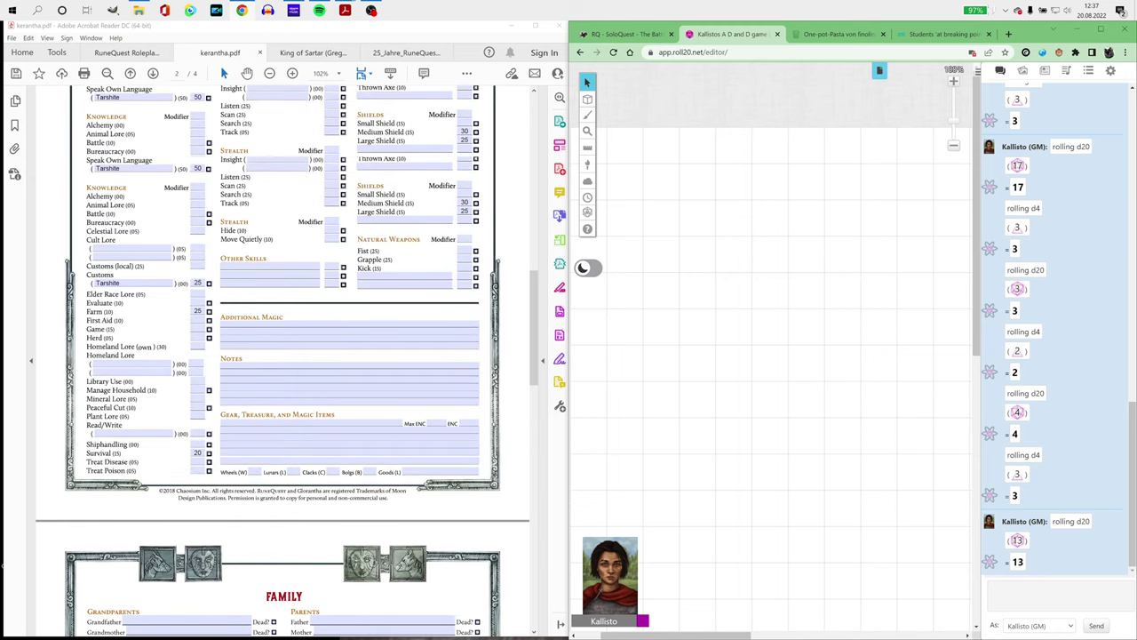
scroll(284, 355, down, 8)
scroll(285, 355, down, 10)
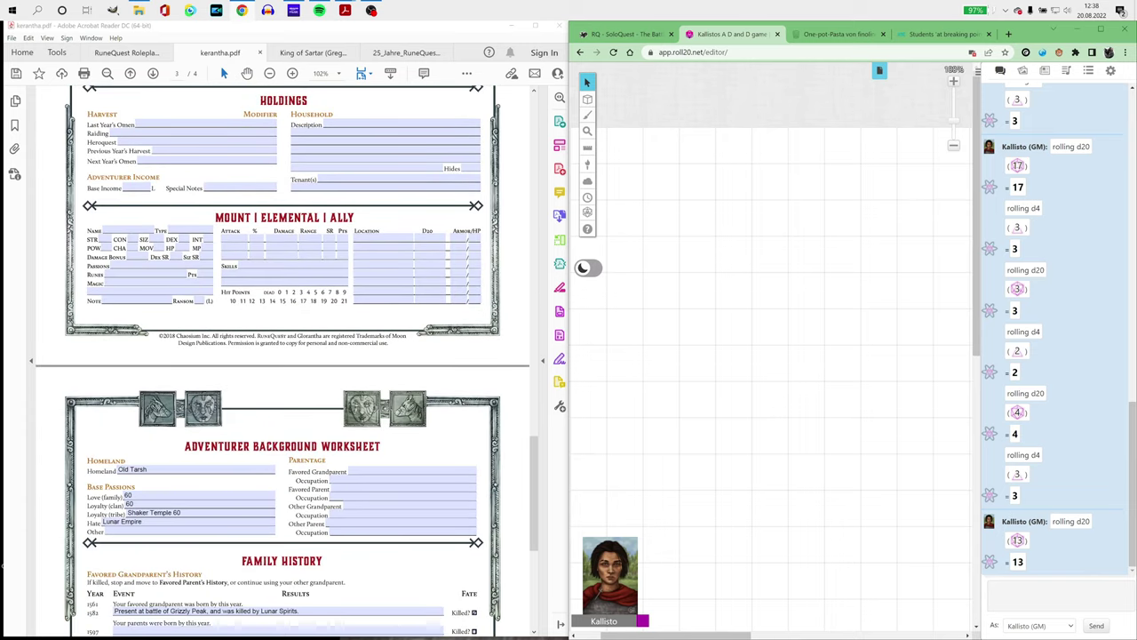
scroll(277, 398, down, 6)
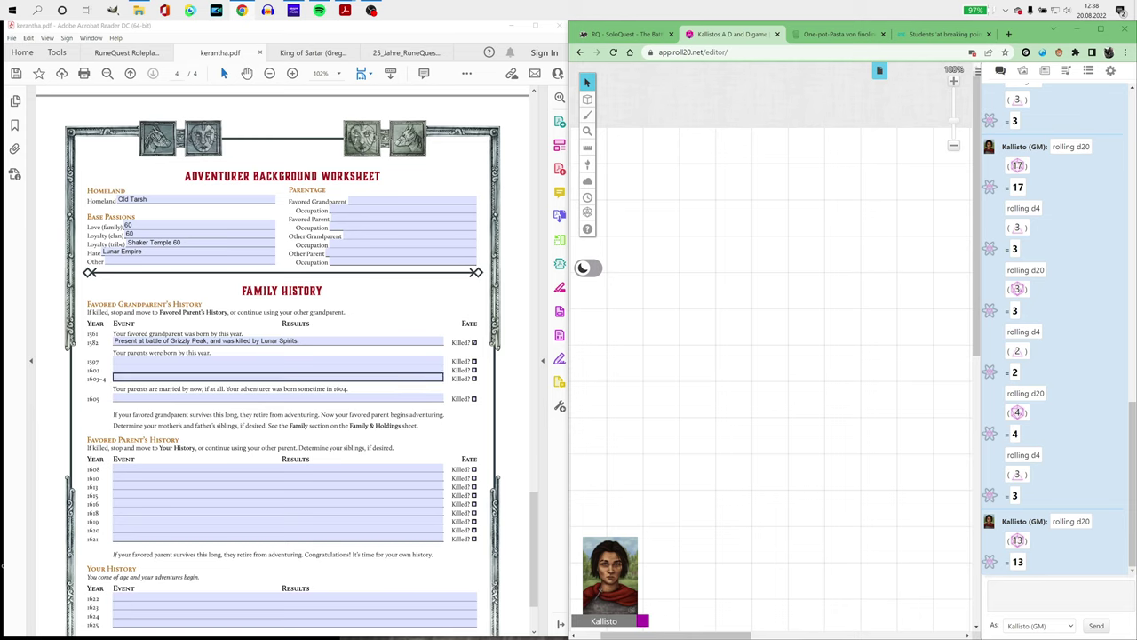
click(280, 341)
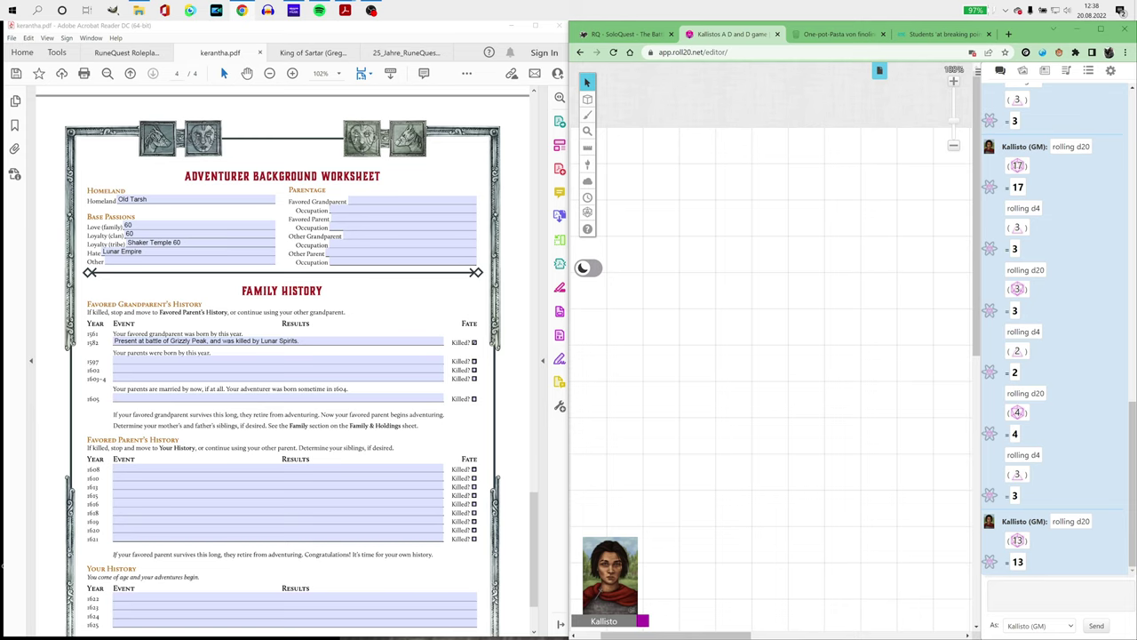
click(178, 468)
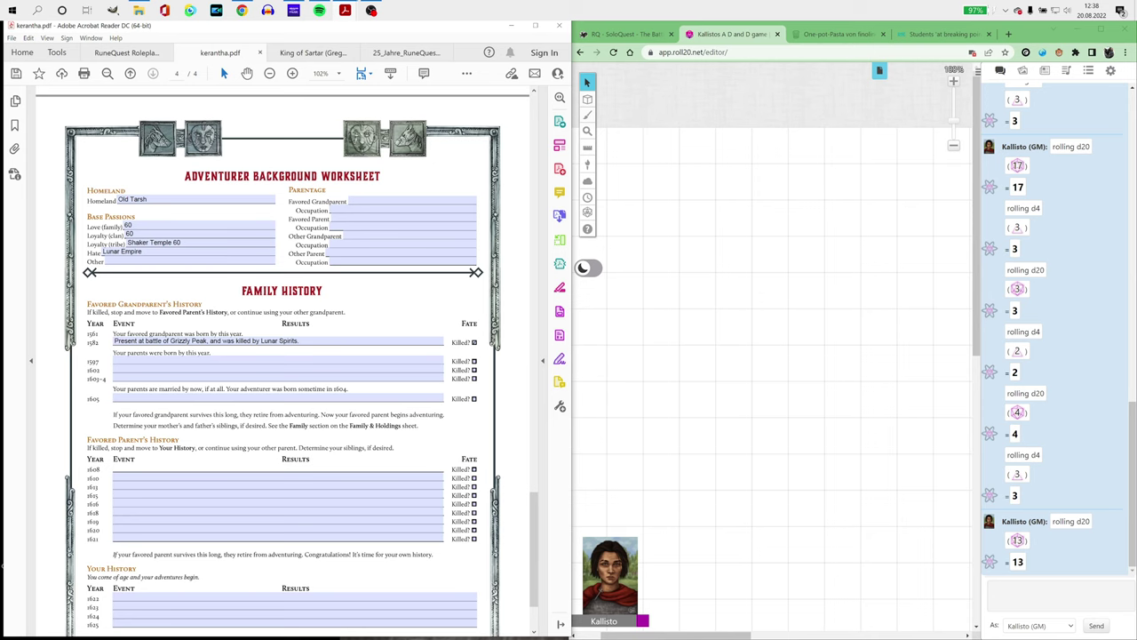
Step: Roll a d20 (18) and record 'Normal event' as the 1608 Favored Parent's History event
mouse_move(586, 211)
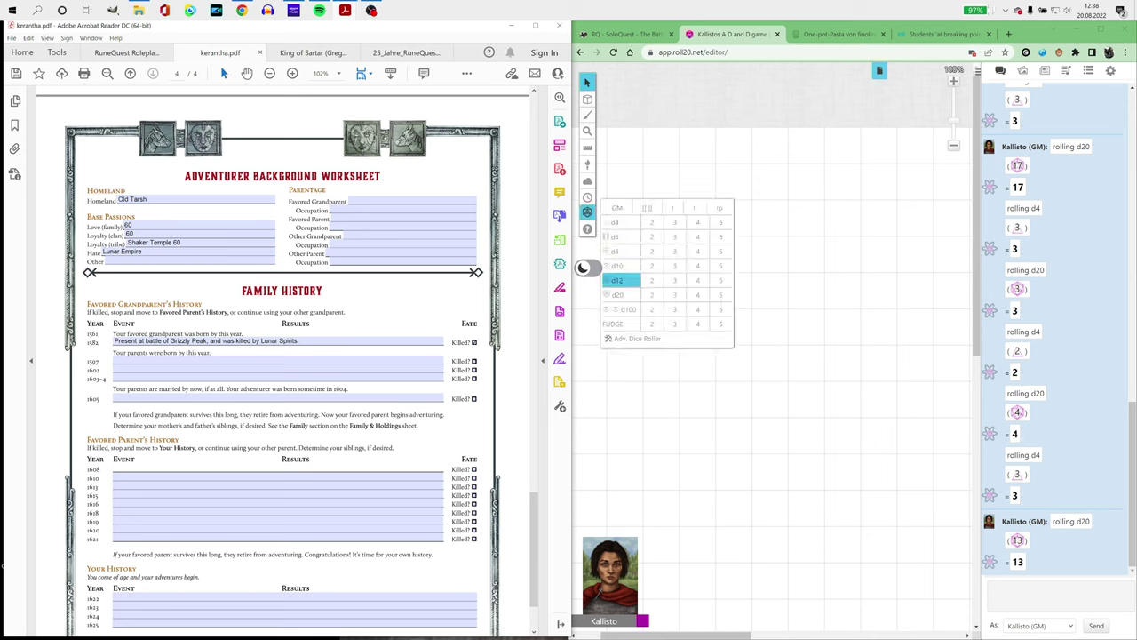
click(617, 294)
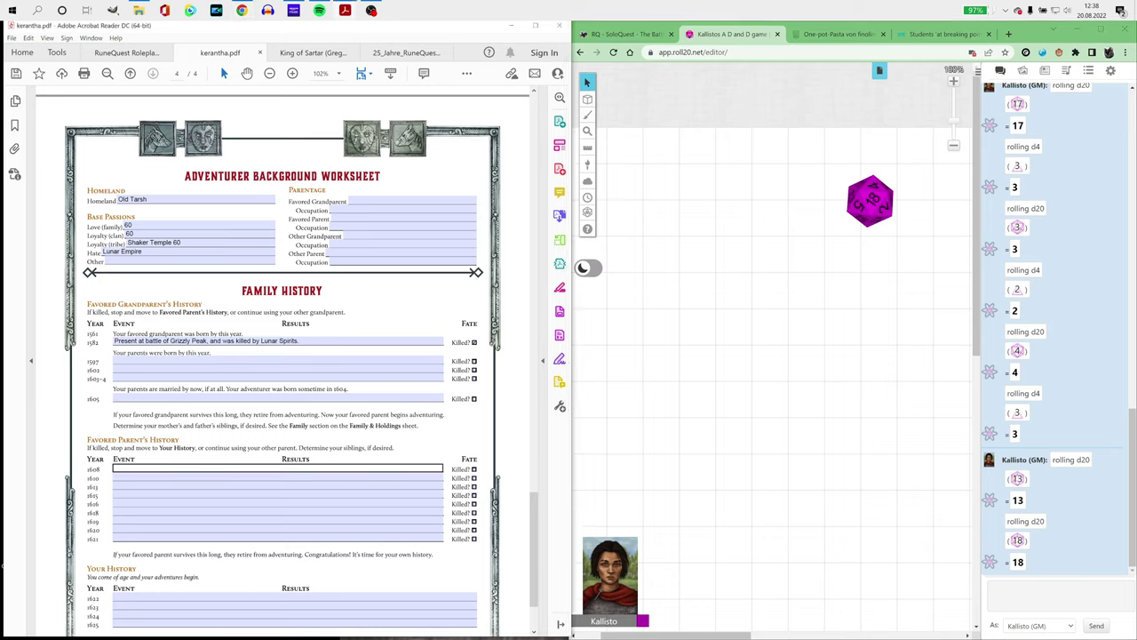
text(Normal event)
key(Tab)
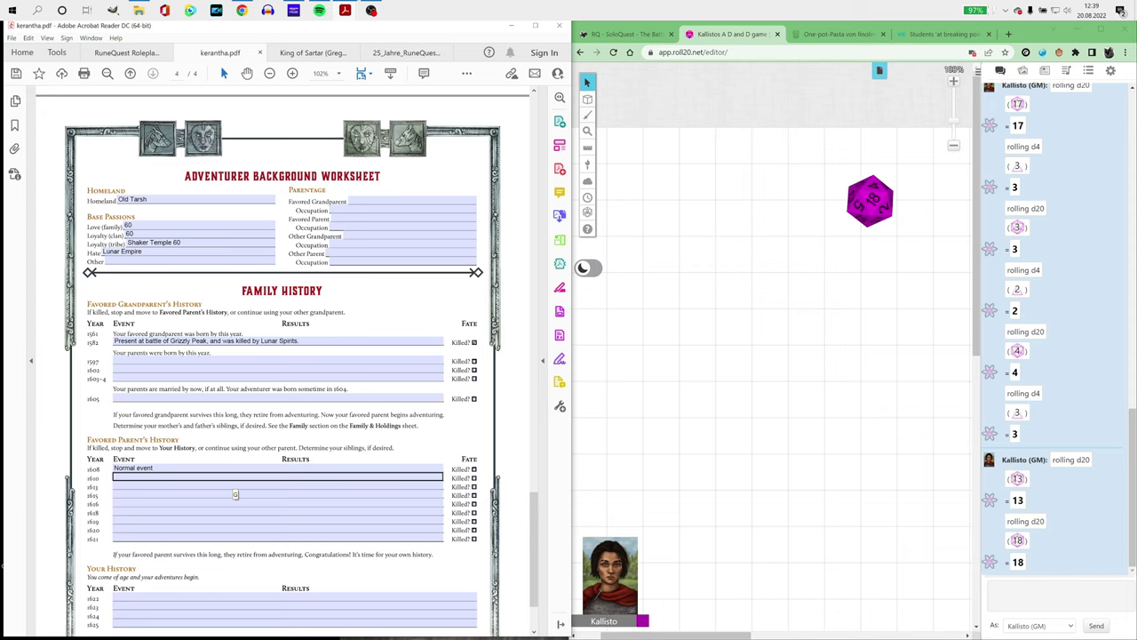
key(shift+Tab)
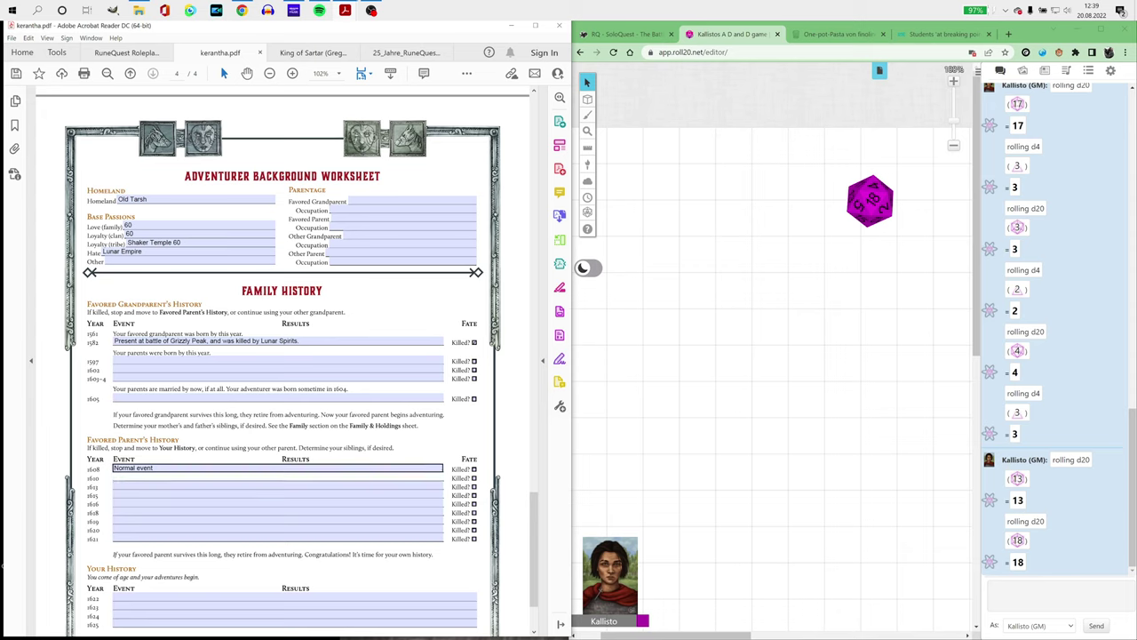
key(Tab)
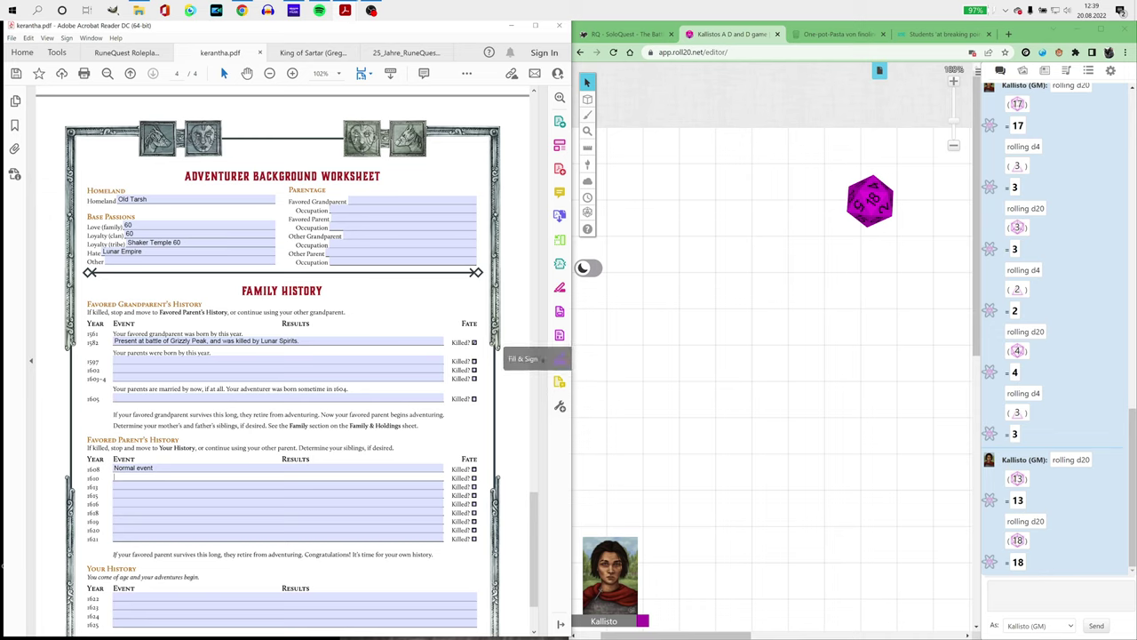
Step: Roll a d20 from Roll20's quick dice roller, getting a 1
mouse_move(587, 147)
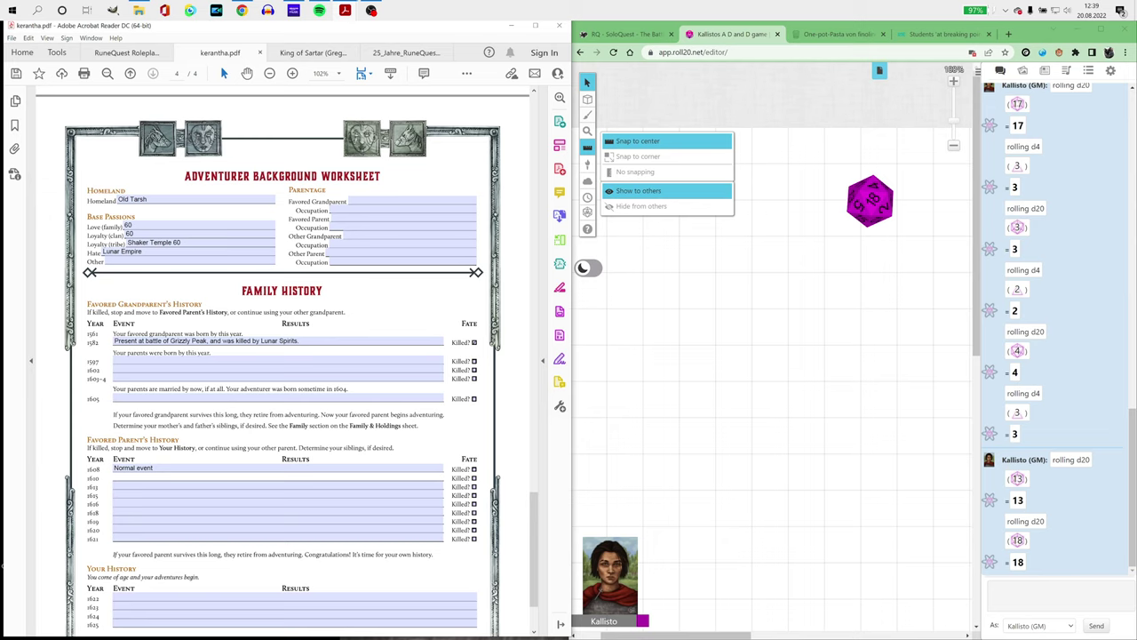
mouse_move(586, 211)
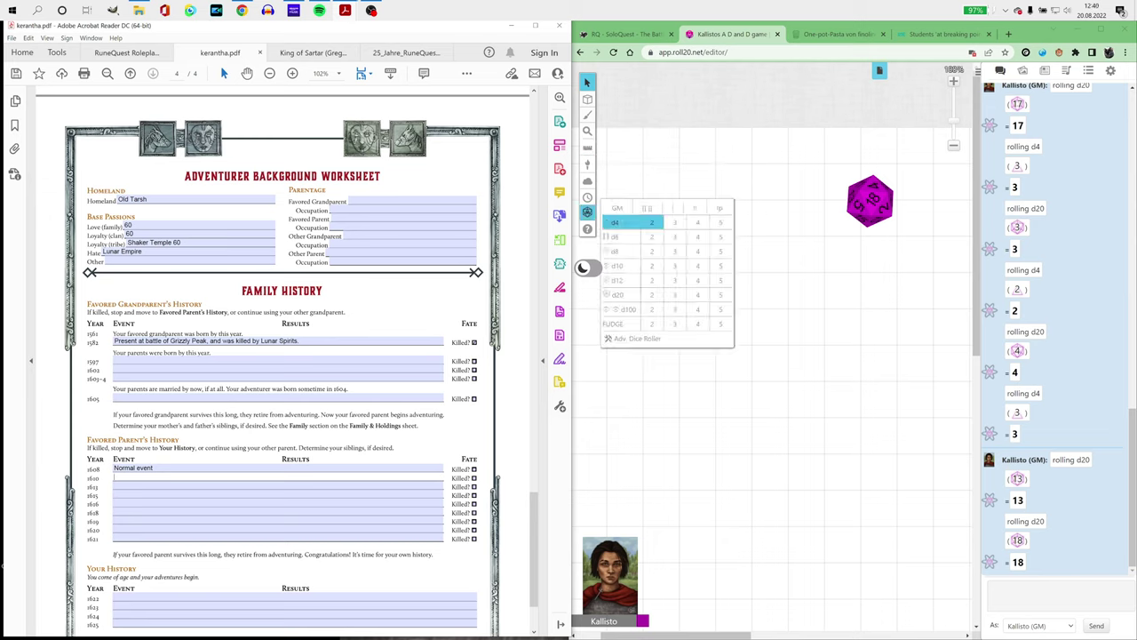
click(619, 294)
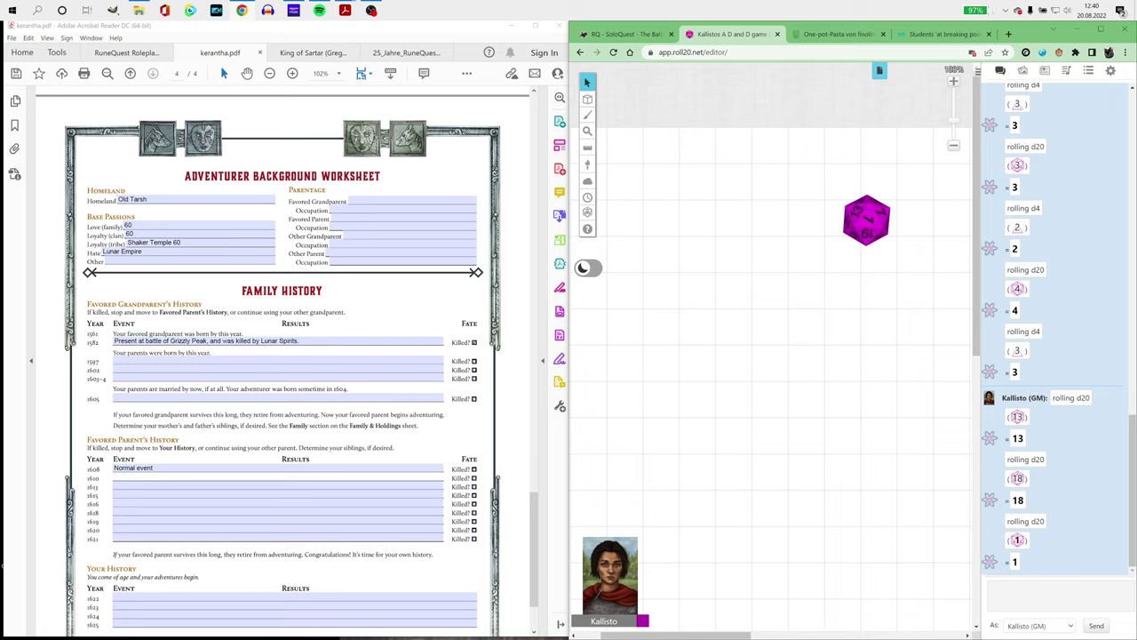
Step: Change the 1608 event to 'Normal year' and enter 'Normal year' for 1610
click(155, 468)
key(BackSpace)
key(BackSpace)
key(BackSpace)
key(BackSpace)
key(BackSpace)
text(year)
key(Tab)
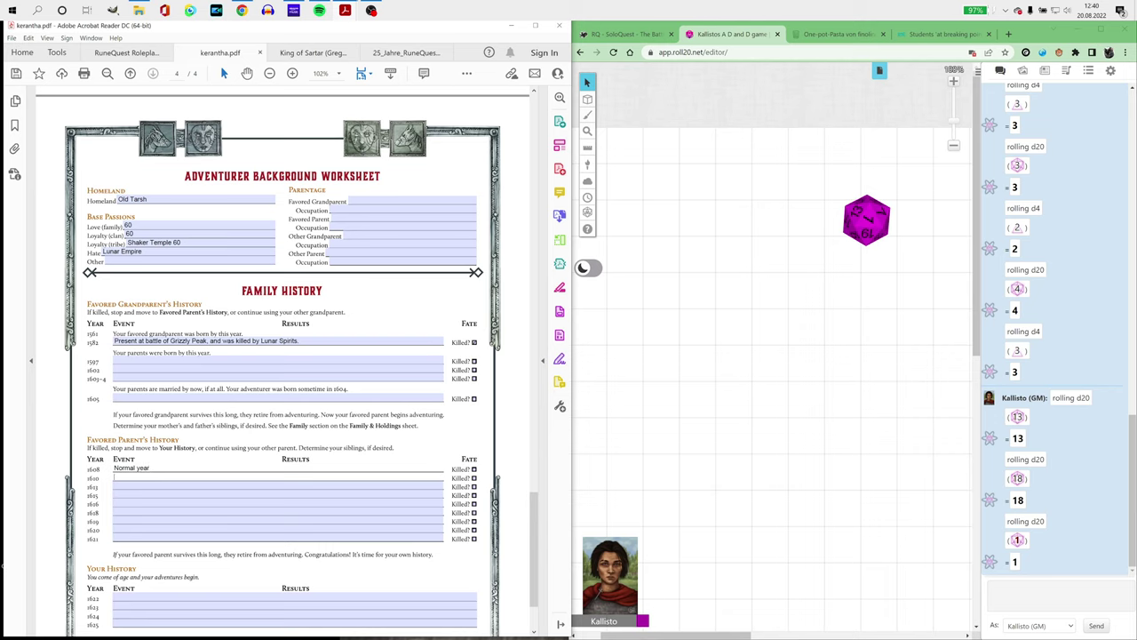
text(Normal)
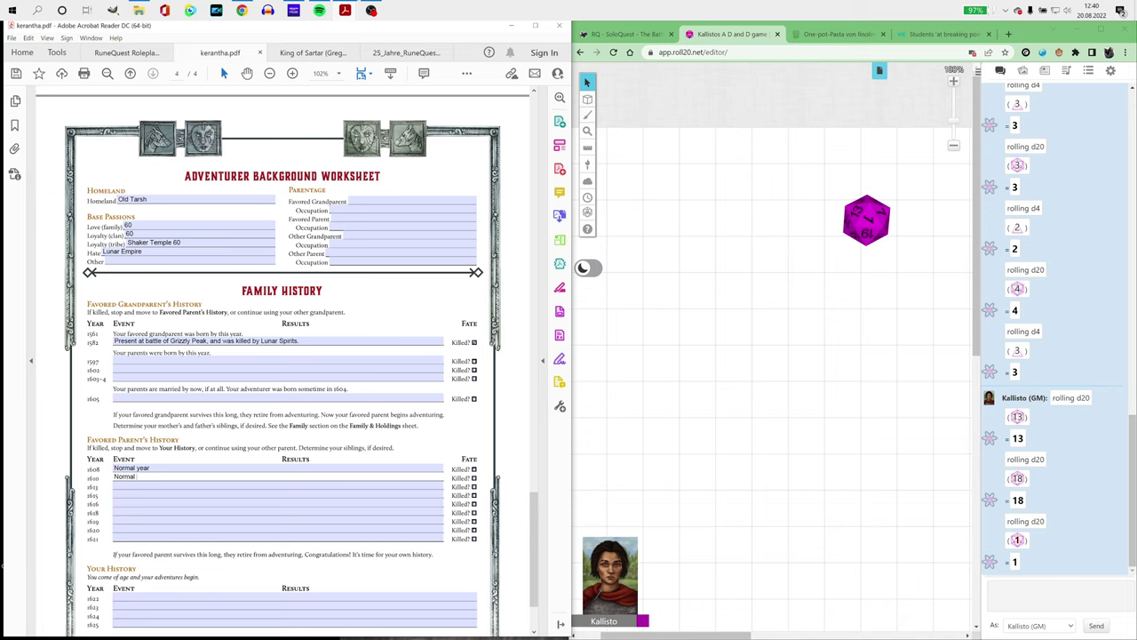
text( year)
key(Tab)
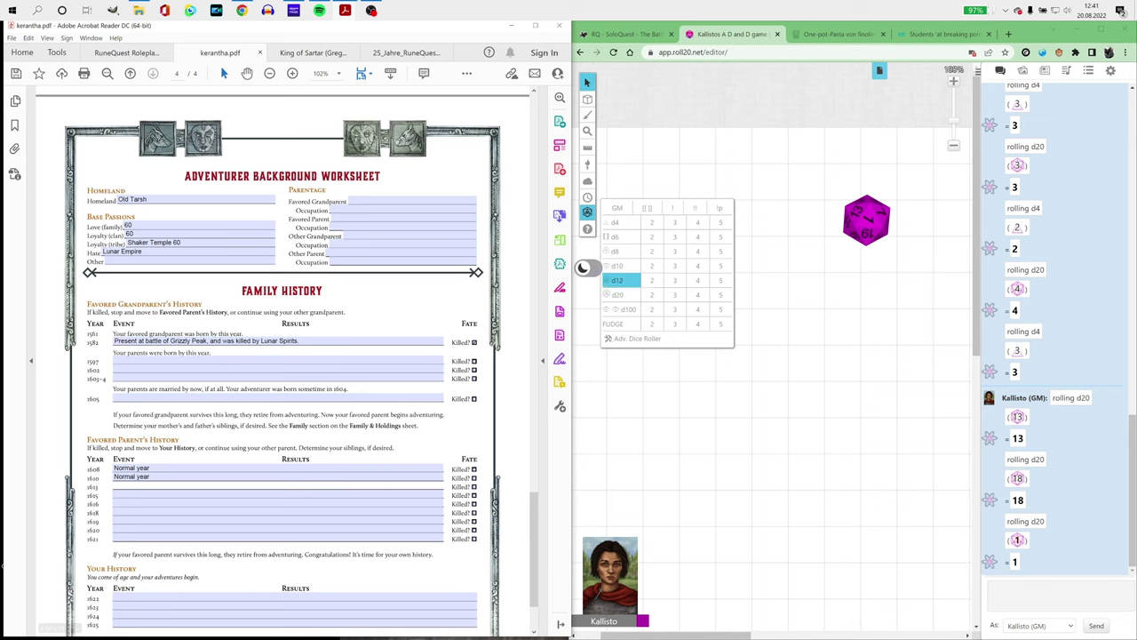
Step: Roll a d20 (10), enter 'Normal year' for the 1613 event, and save the PDF
click(618, 294)
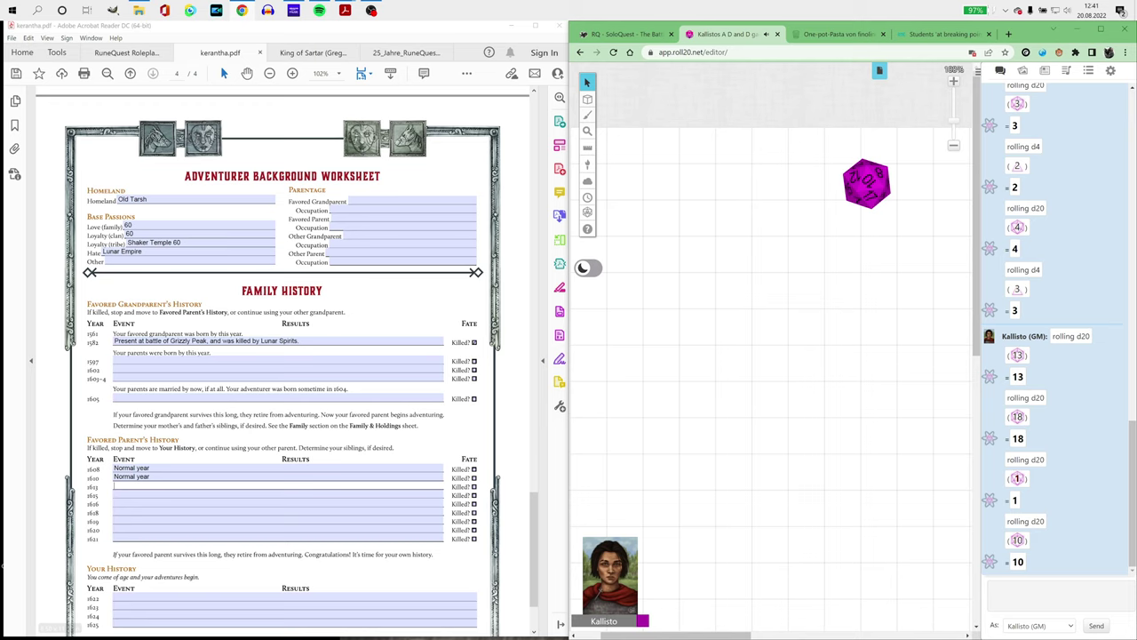
click(133, 477)
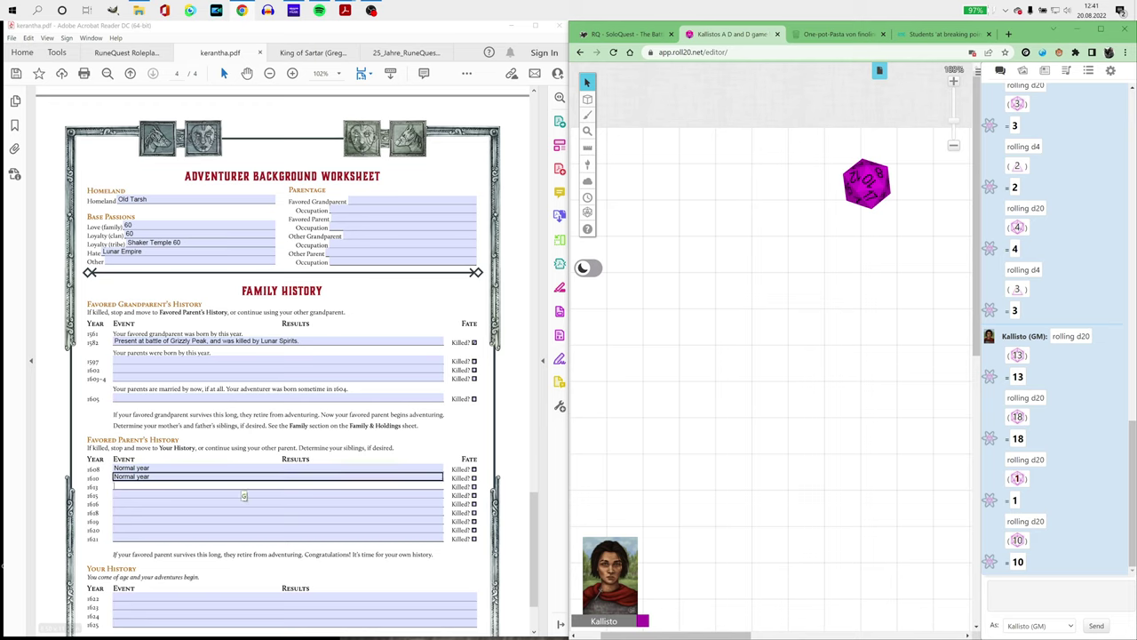
key(Tab)
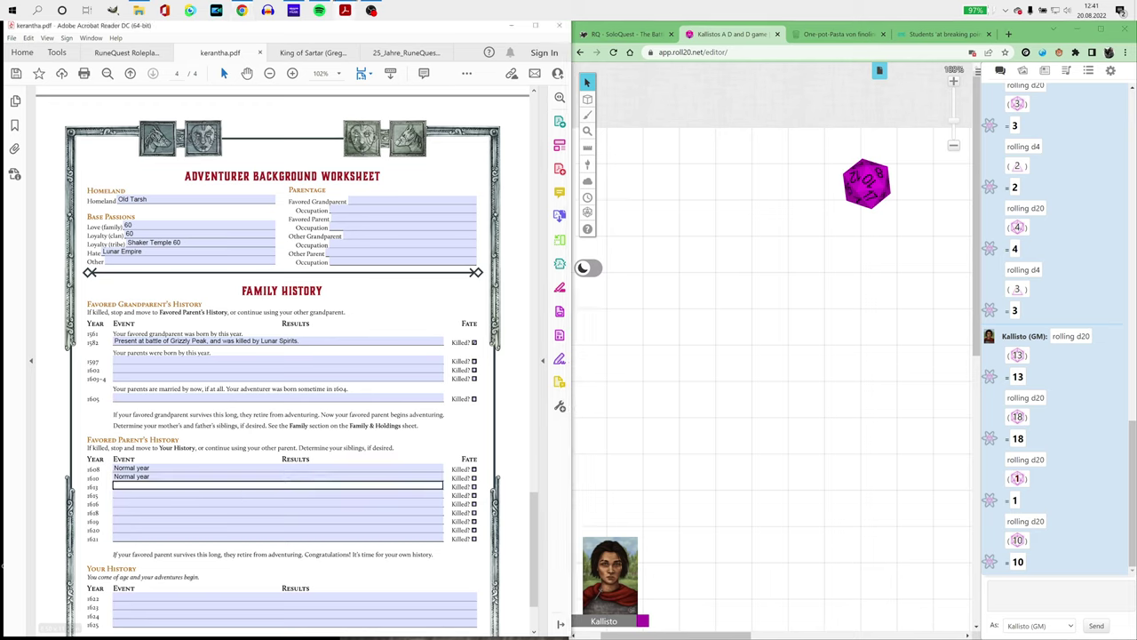
text(Normal year)
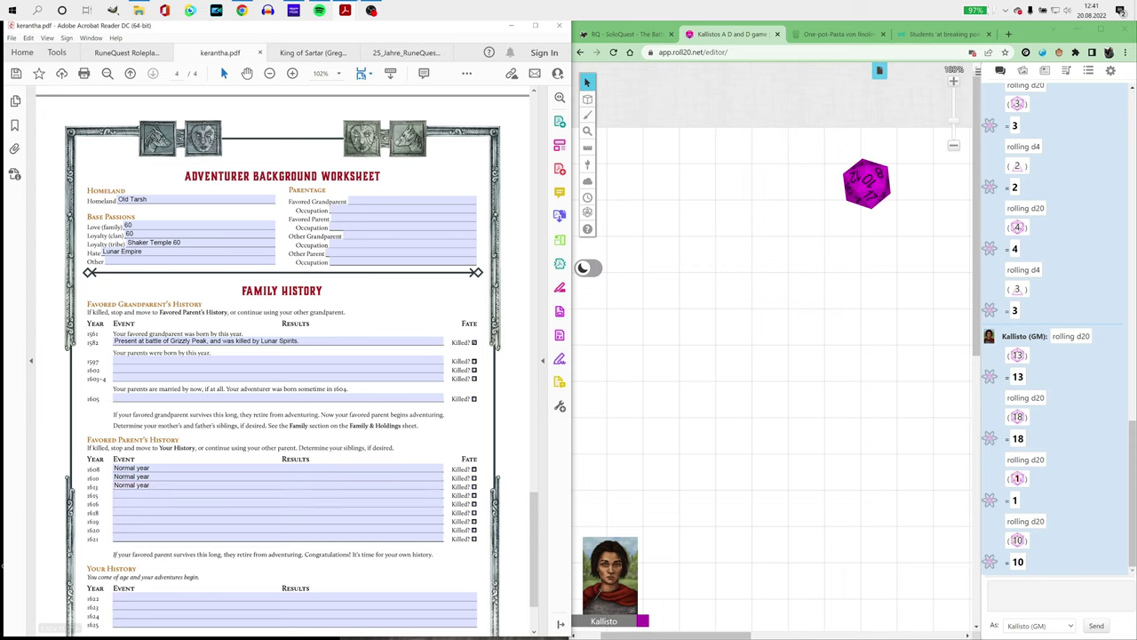
key(ctrl+s)
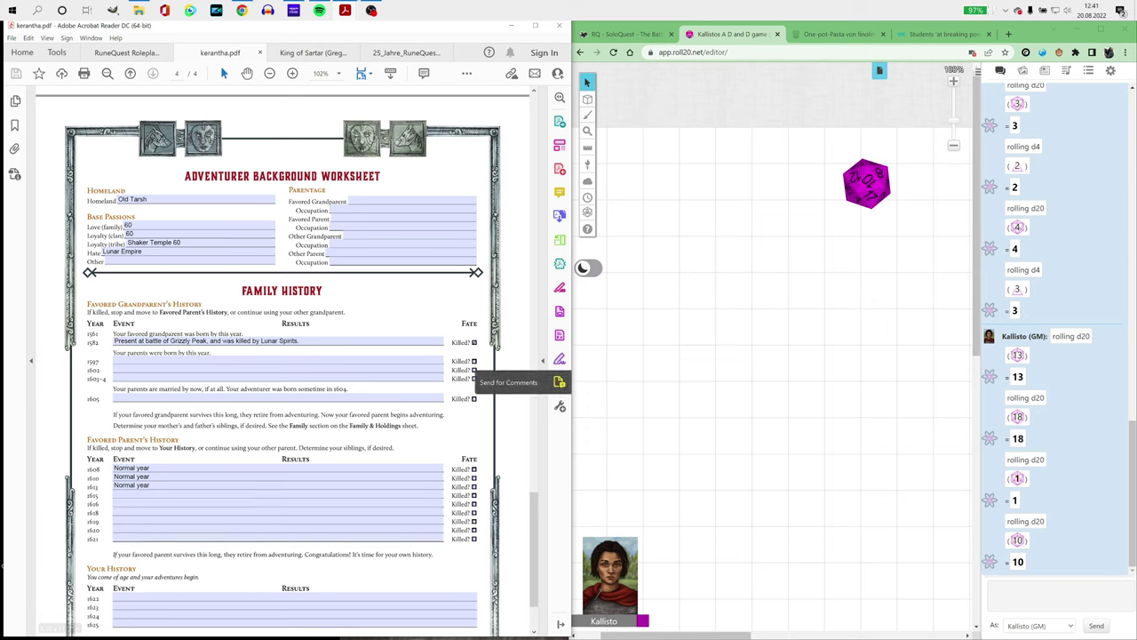
Step: Roll a d20 (9) and enter 'Normal year' for the 1615 event
mouse_move(586, 211)
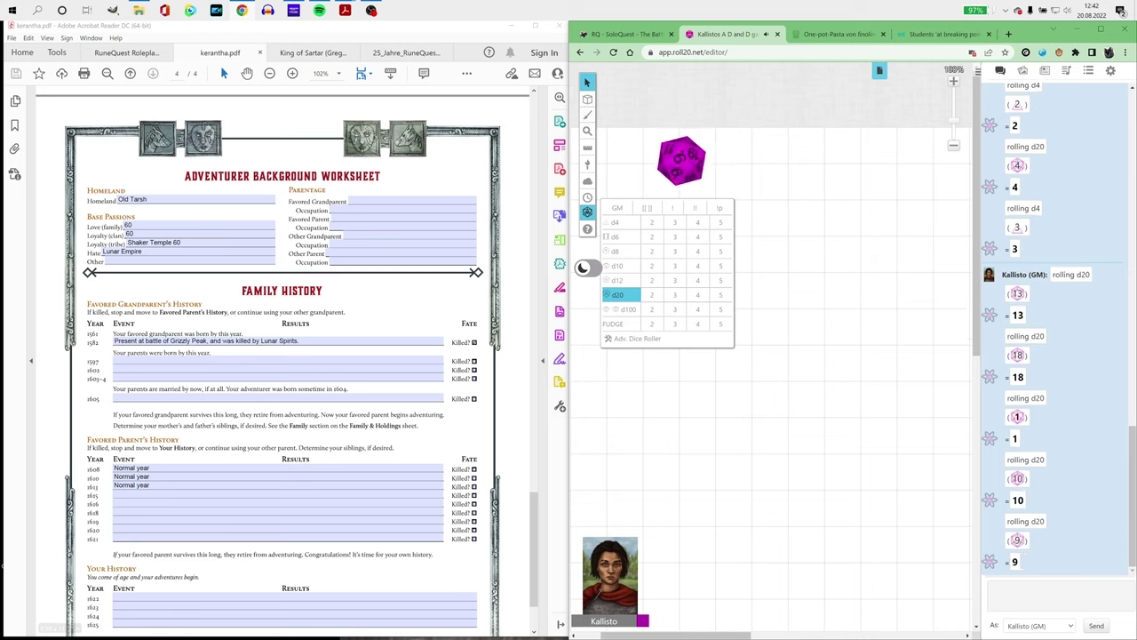
click(266, 485)
text(Normal ye)
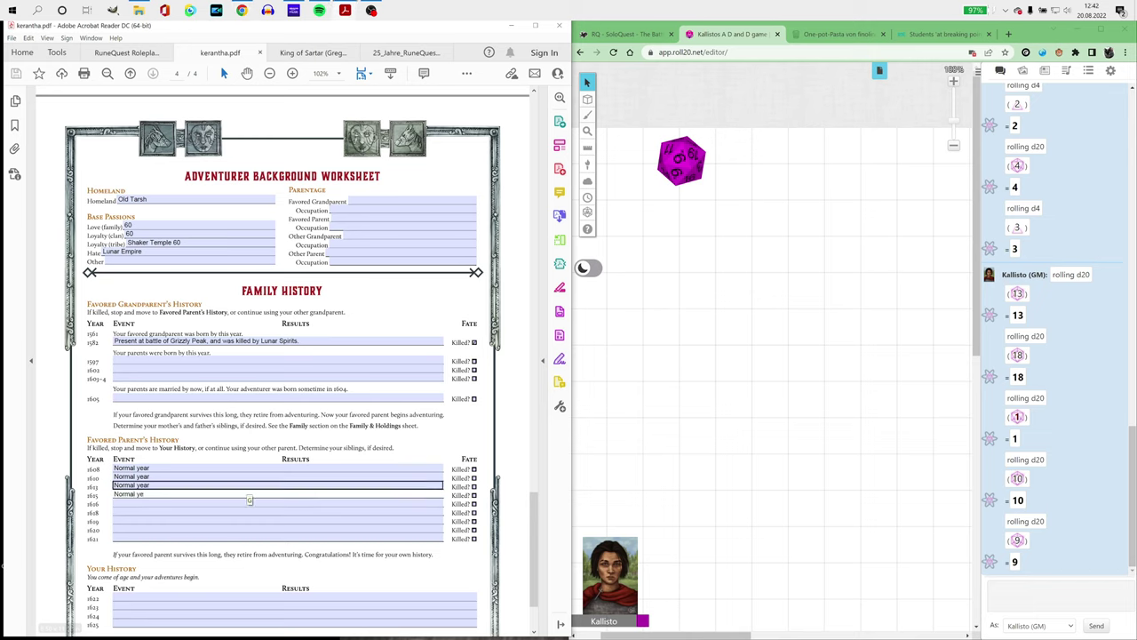
text(ar)
key(Tab)
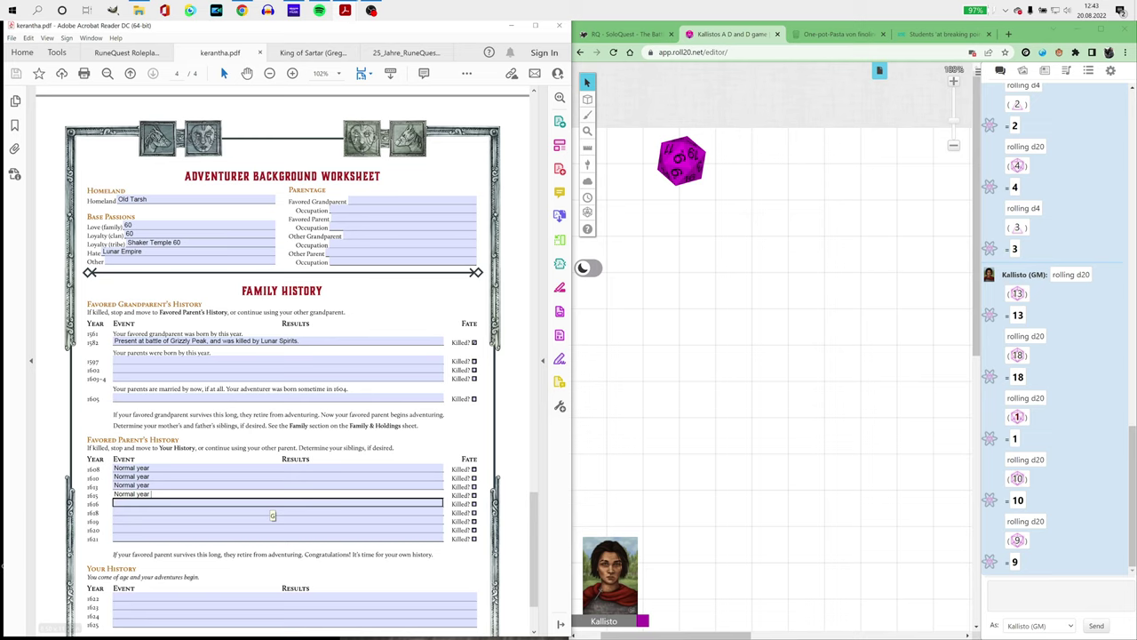
Step: Roll a d20 for a 4 and fill in the 1616 event as 'Normal year'
mouse_move(587, 214)
click(619, 294)
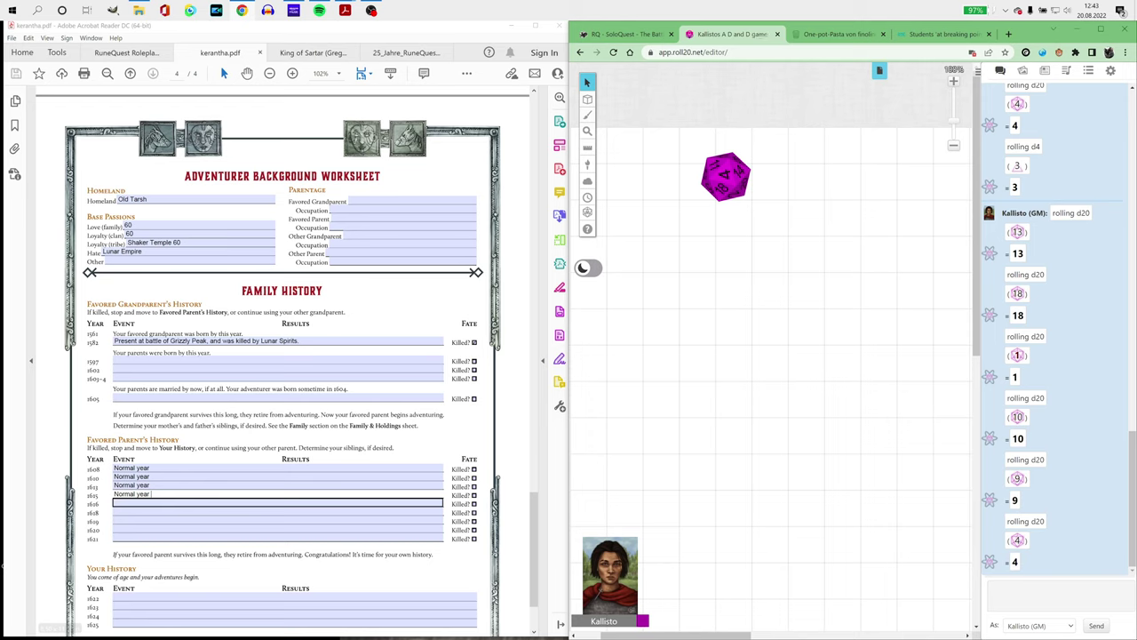
key(shift+Tab)
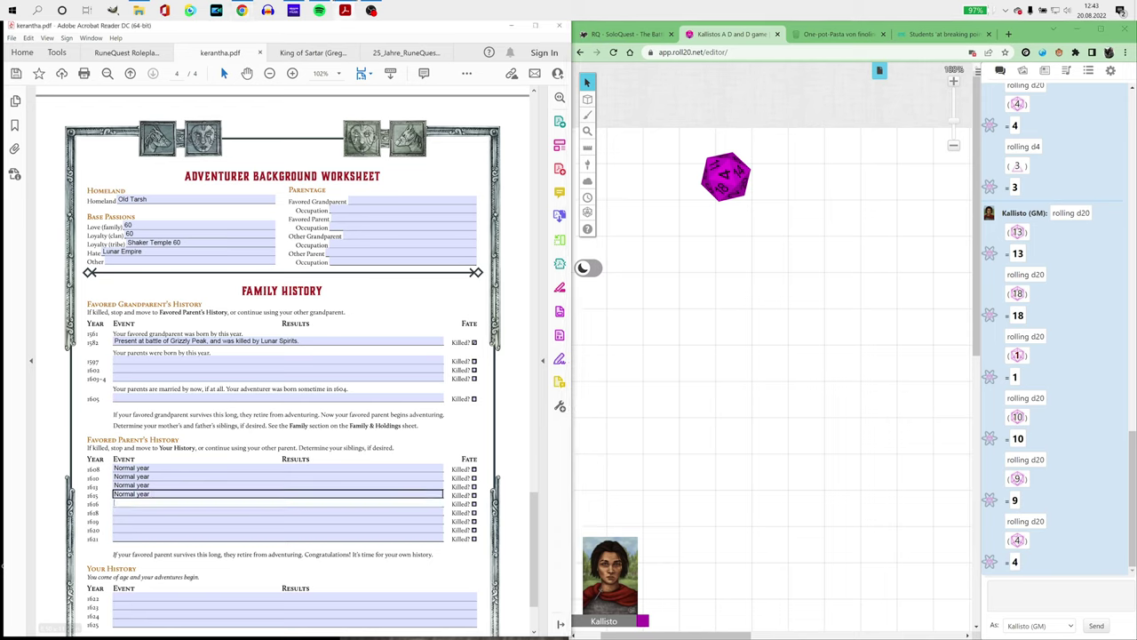
text(Normal year)
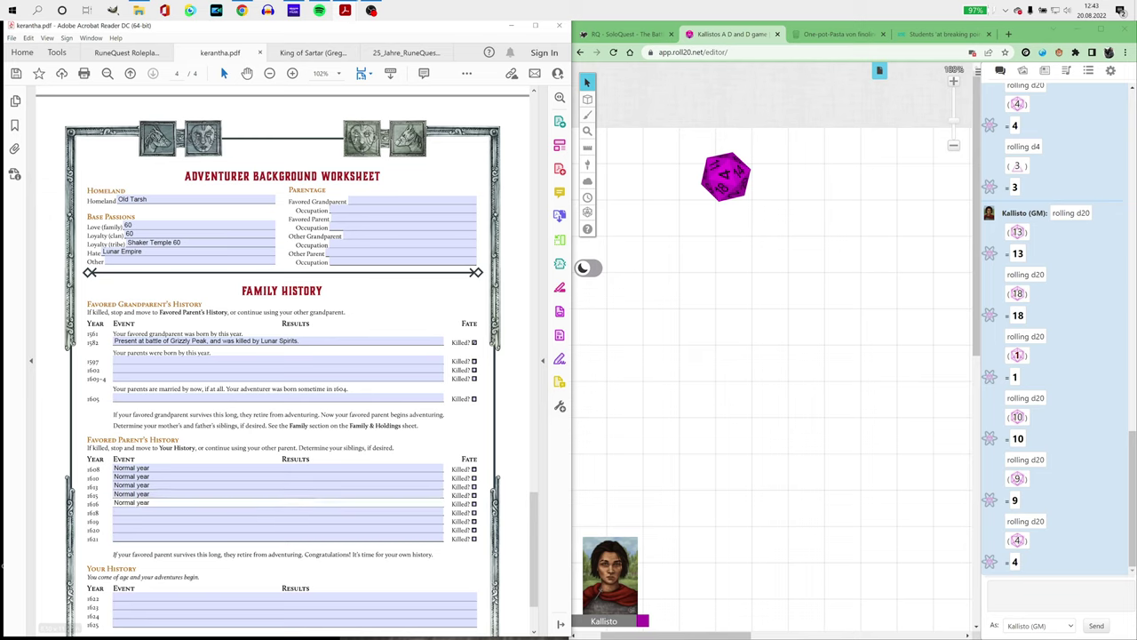
click(114, 512)
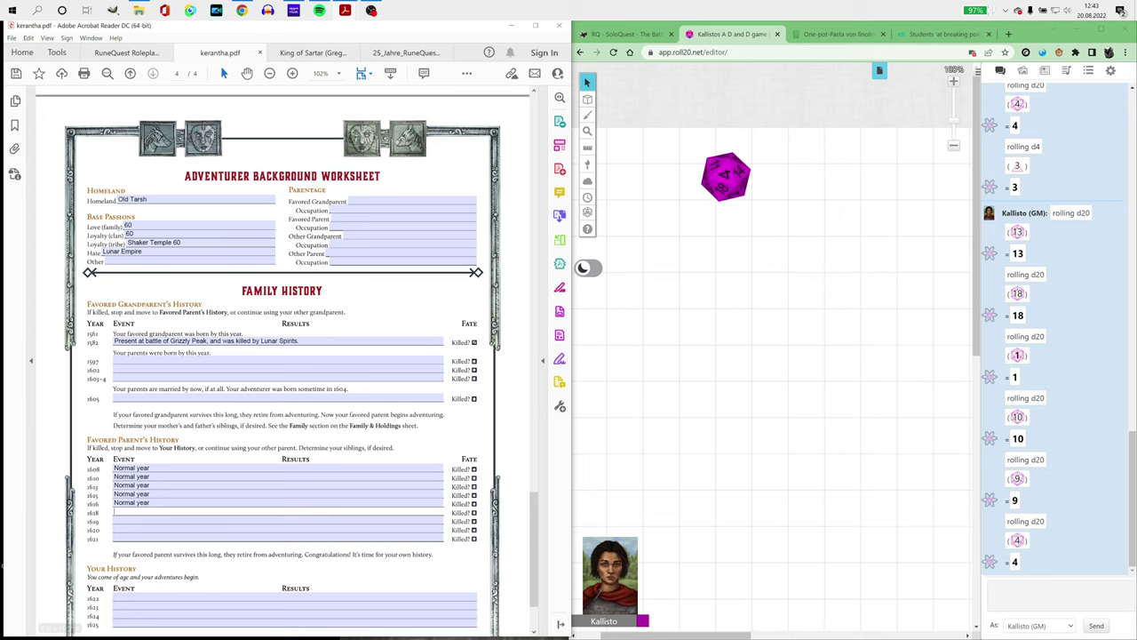
Step: Roll a die and record the 1618 event: 'Stayed in Nochet and watched the Western Barbarians pillage the countryside'
click(587, 212)
click(618, 280)
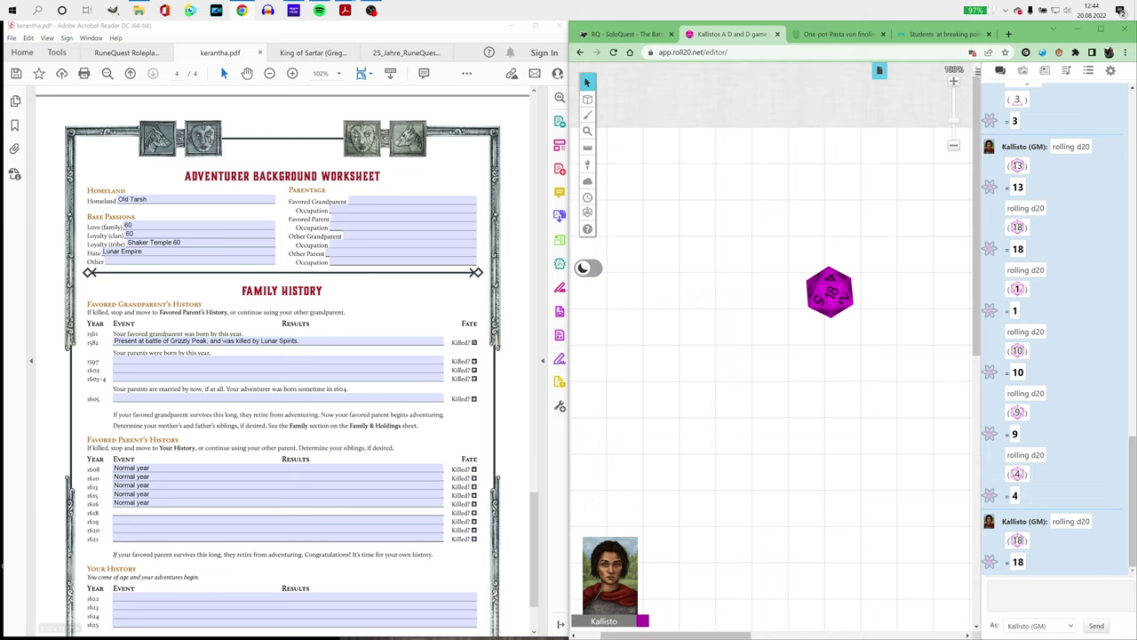
key(Tab)
key(Tab)
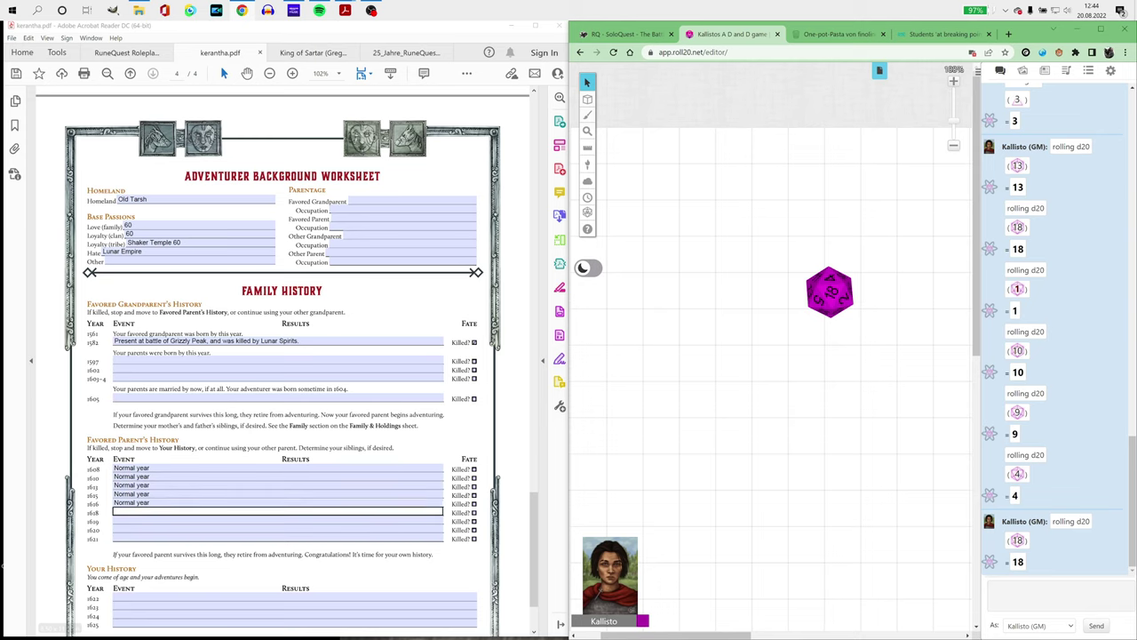
text(S)
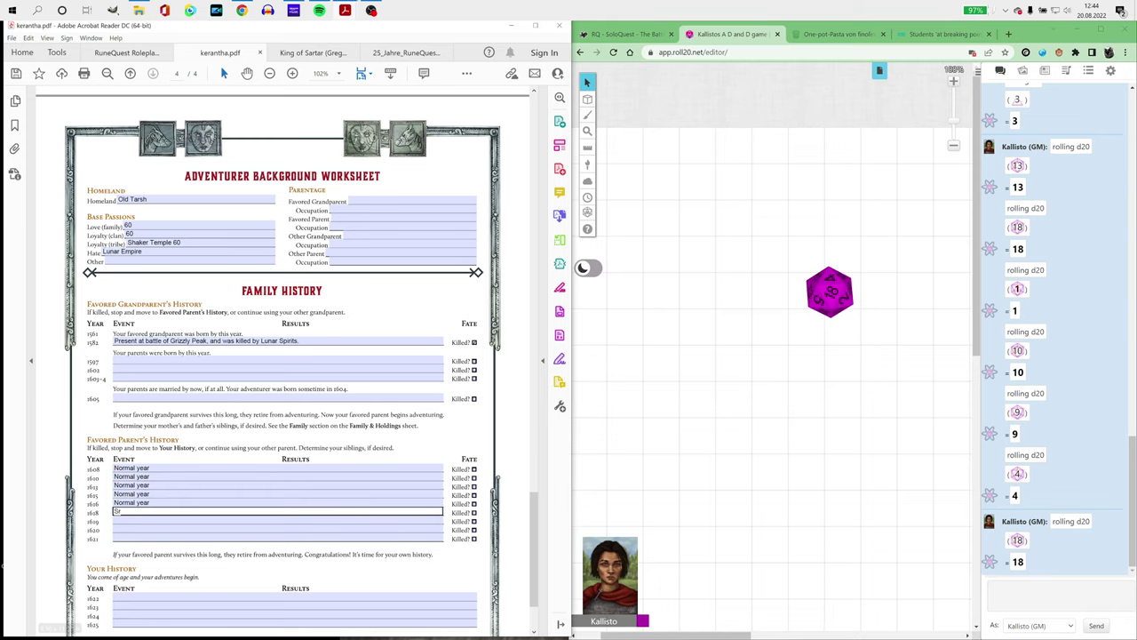
text(tayed)
text( in N)
text(ochet w)
text(ad)
text(nd watched)
text( the)
text( Western)
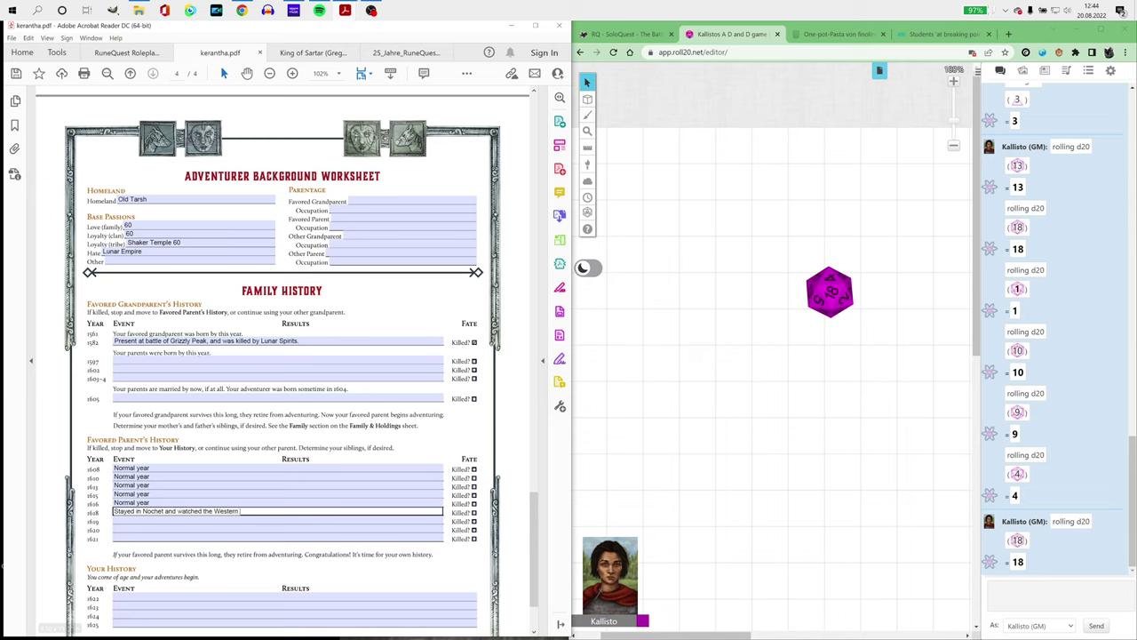
text( Barbarians pillage the countryside)
key(Return)
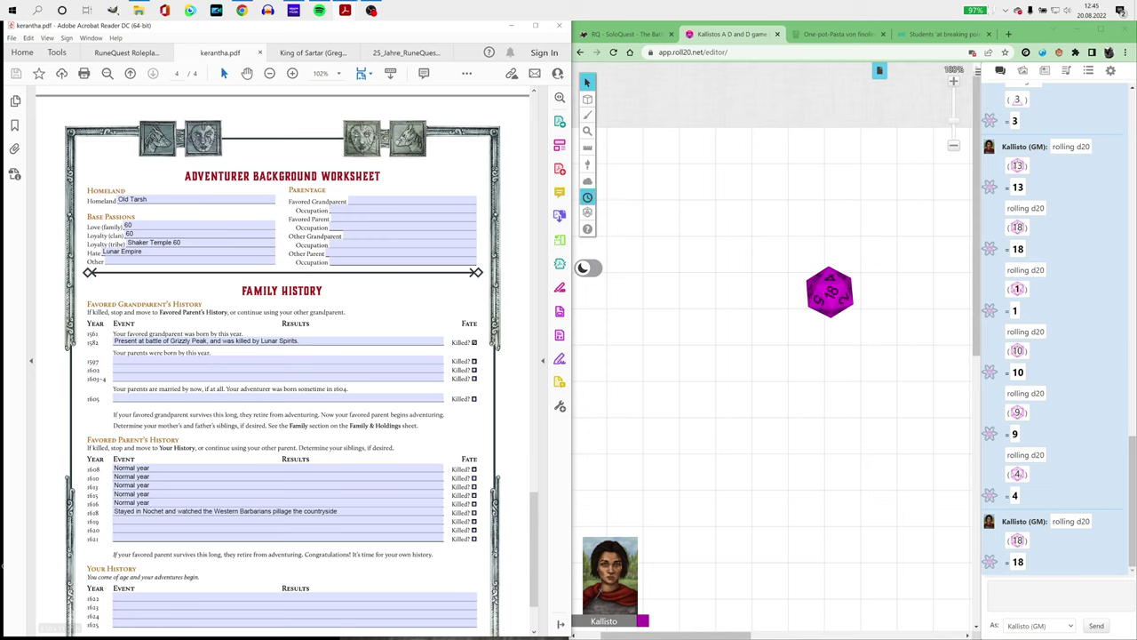
Step: Roll a d20 in Roll20's Dice Roller and enter 'Normal year' for the 1619 event
click(586, 213)
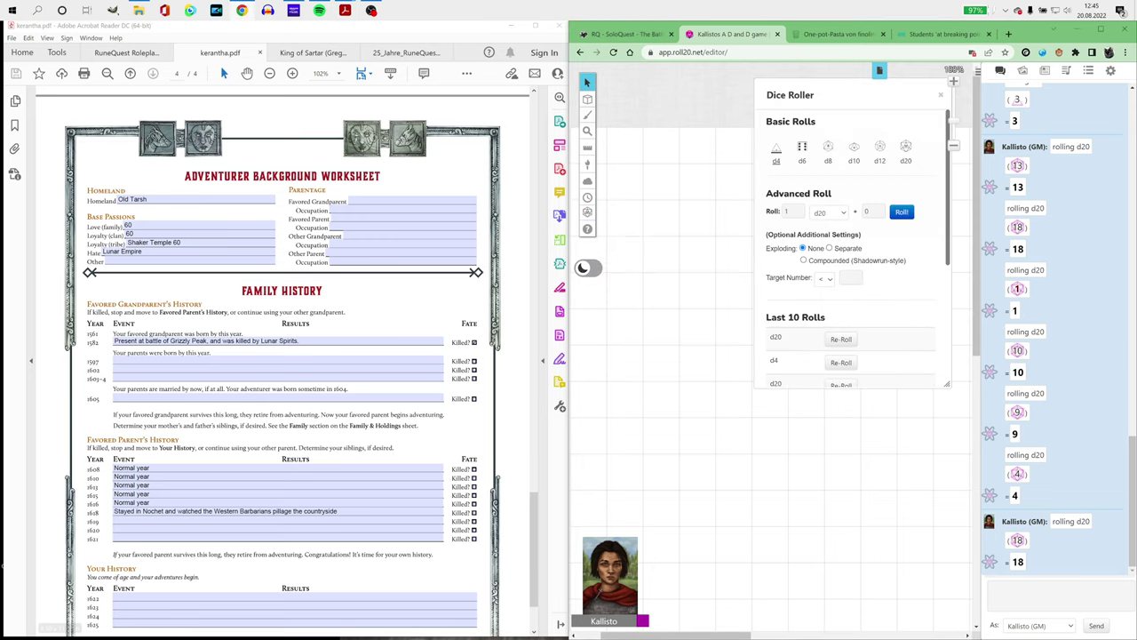
click(619, 294)
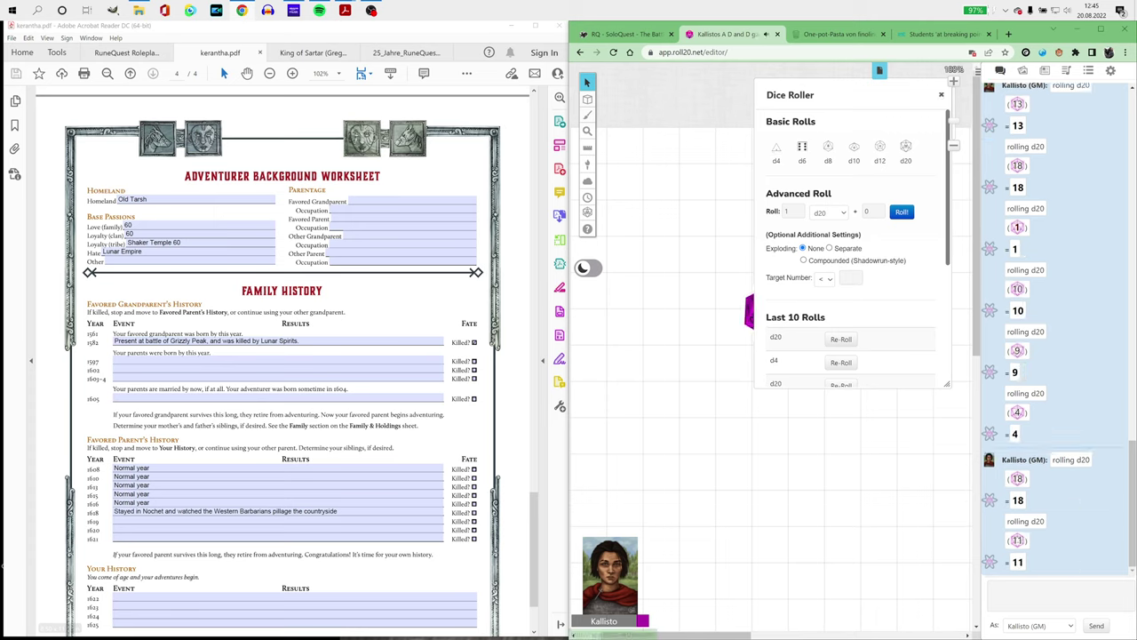
key(Escape)
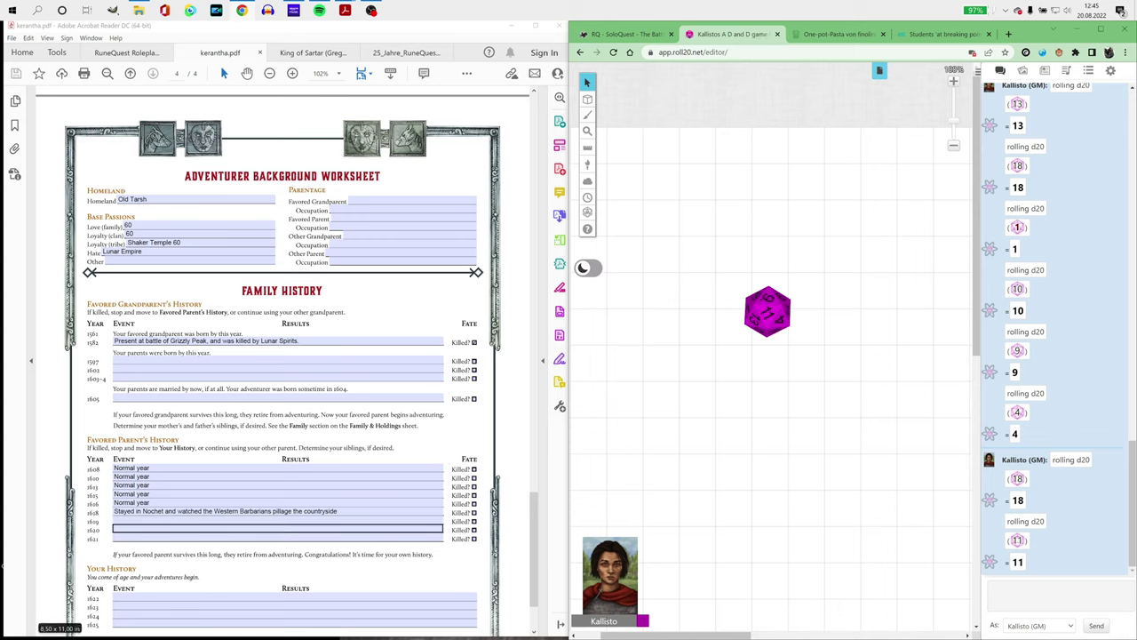
click(115, 522)
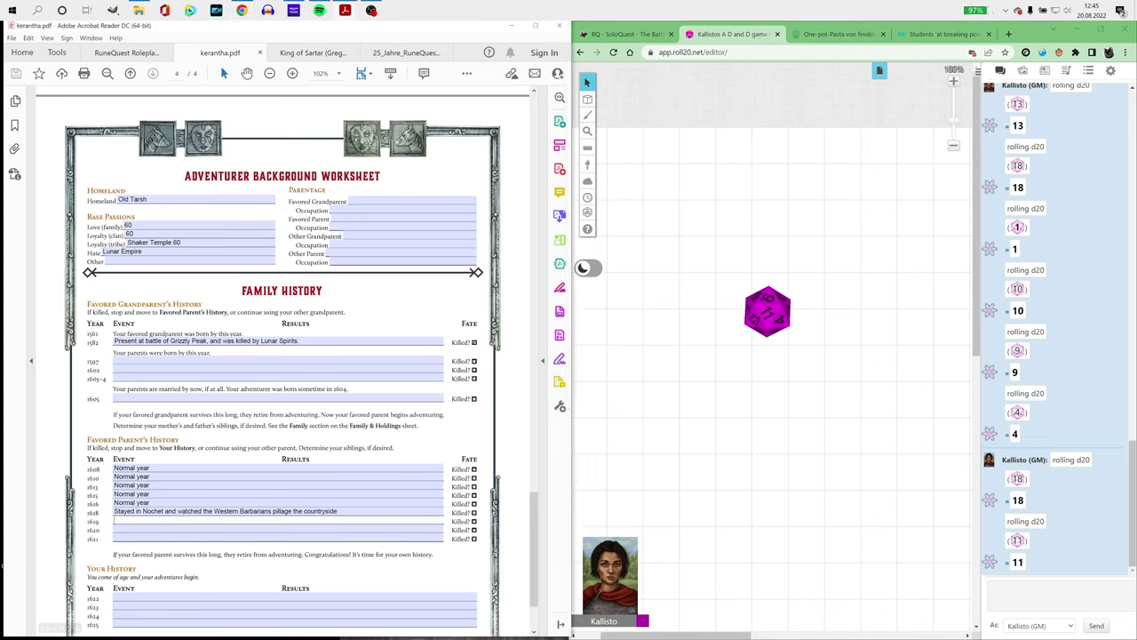
text(Normal year)
Step: Enter 'Normal year' as the 1620 Favored Parent's History event
mouse_move(587, 212)
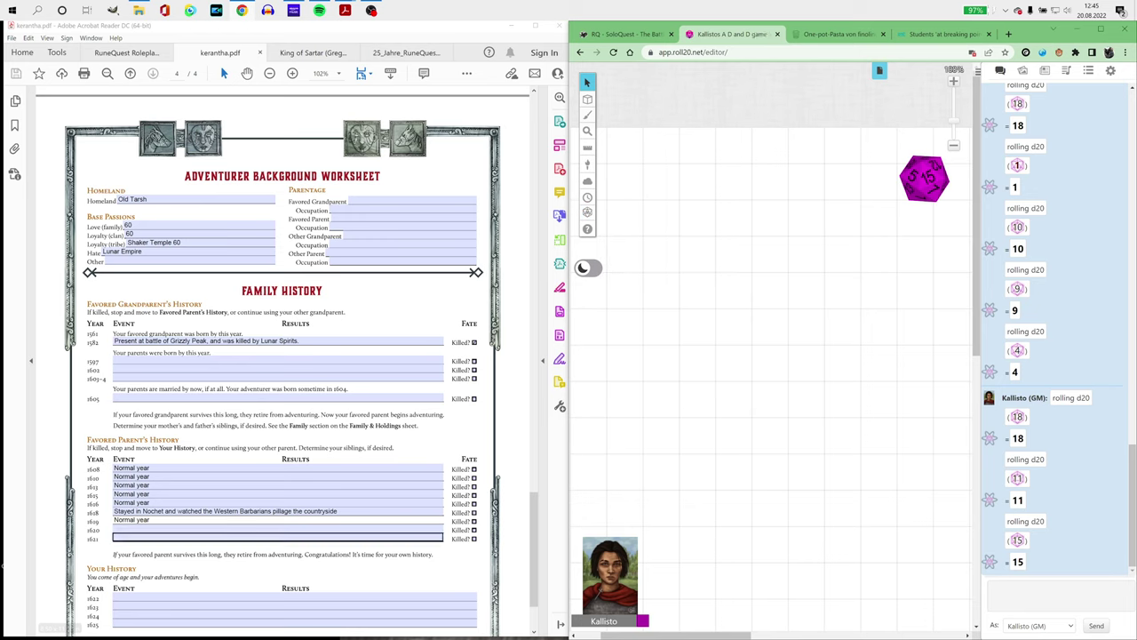
click(178, 519)
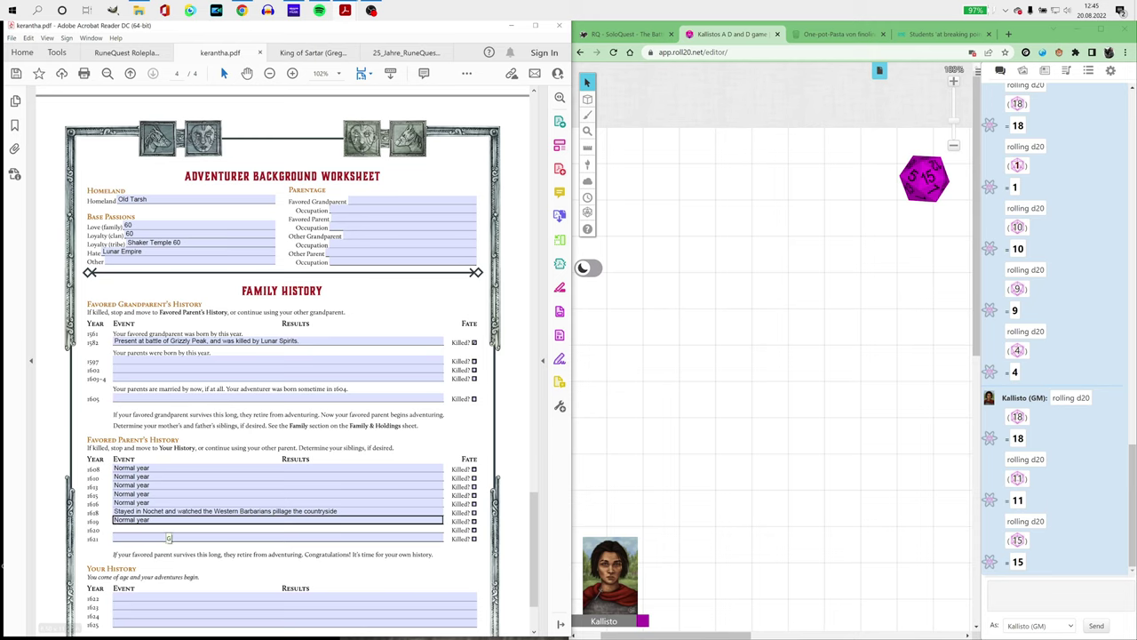
key(Tab)
text(Normal year)
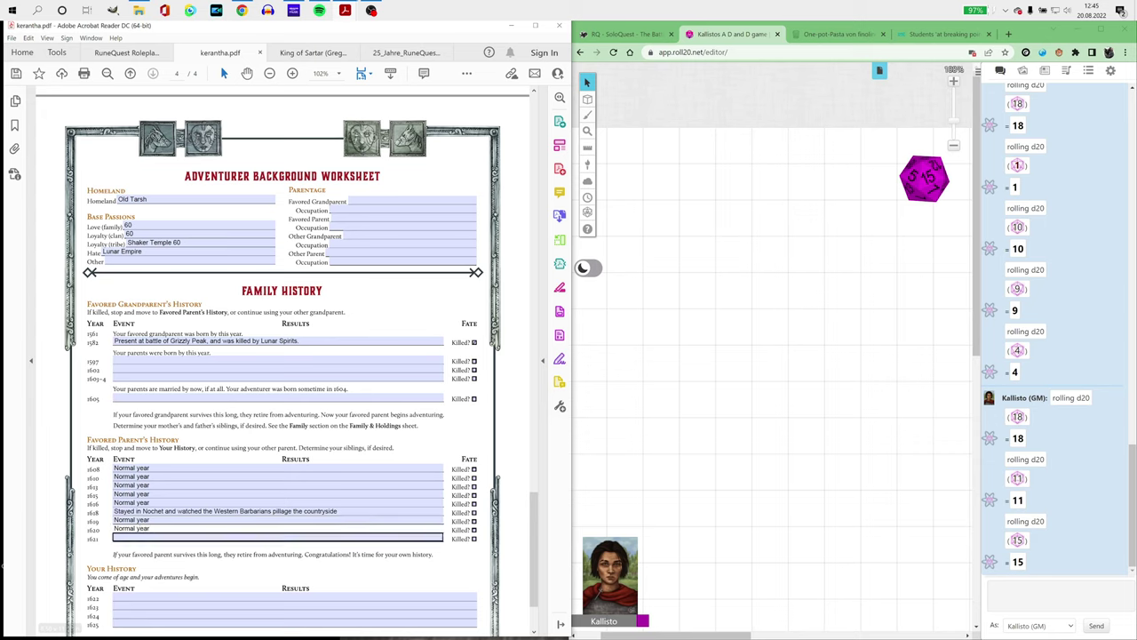
key(Tab)
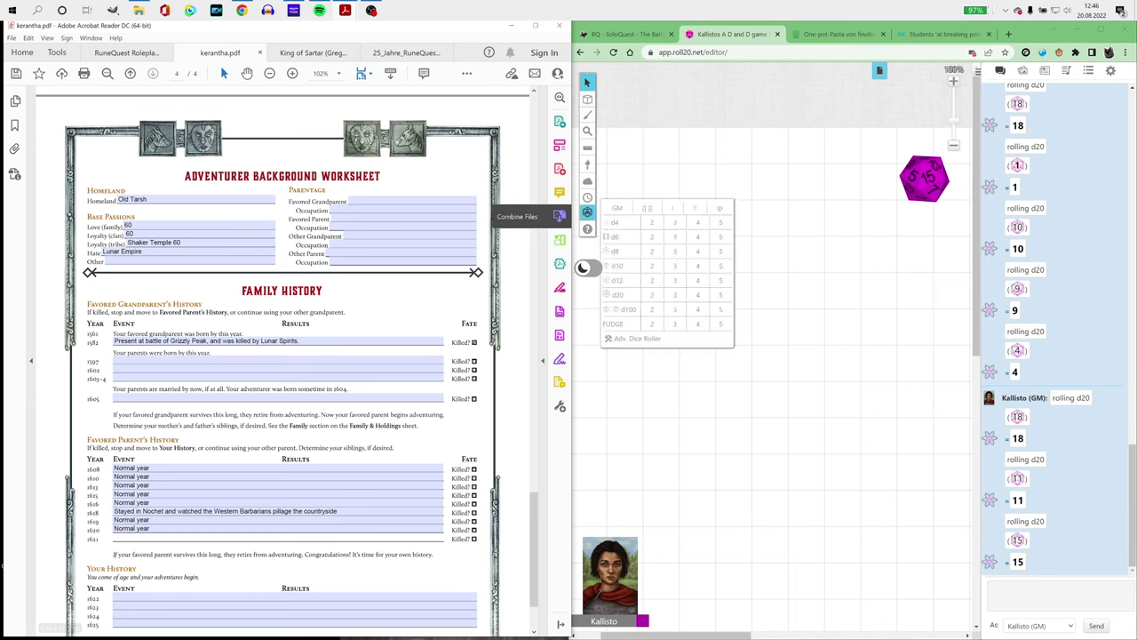
Step: Roll two d20s in Roll20 for the 1621 event, getting 10 and 16
click(619, 294)
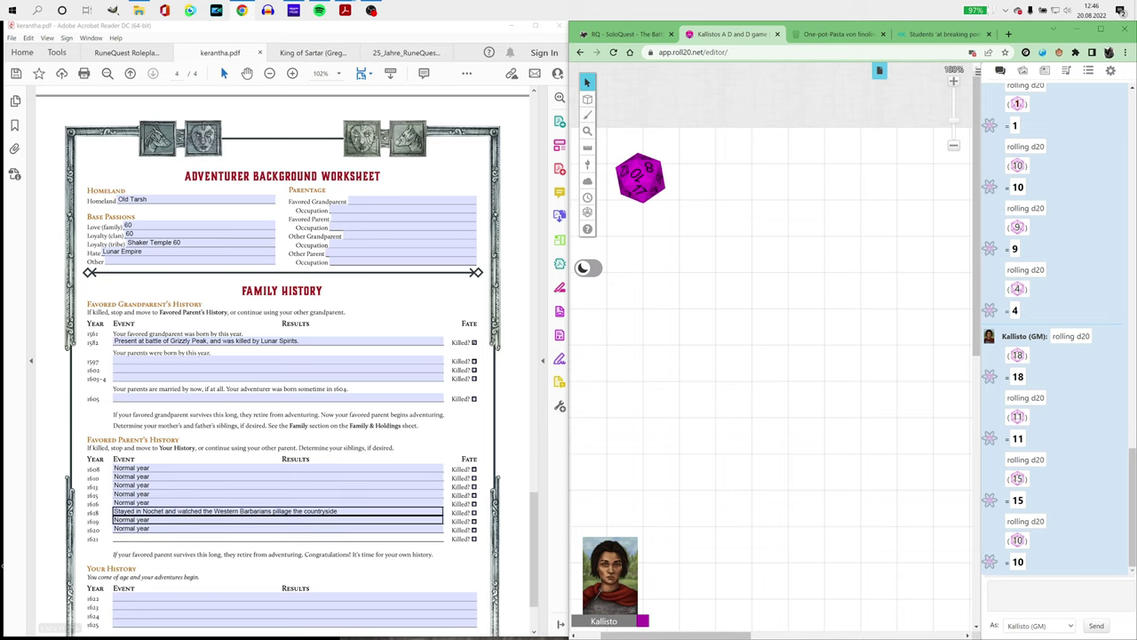
click(275, 537)
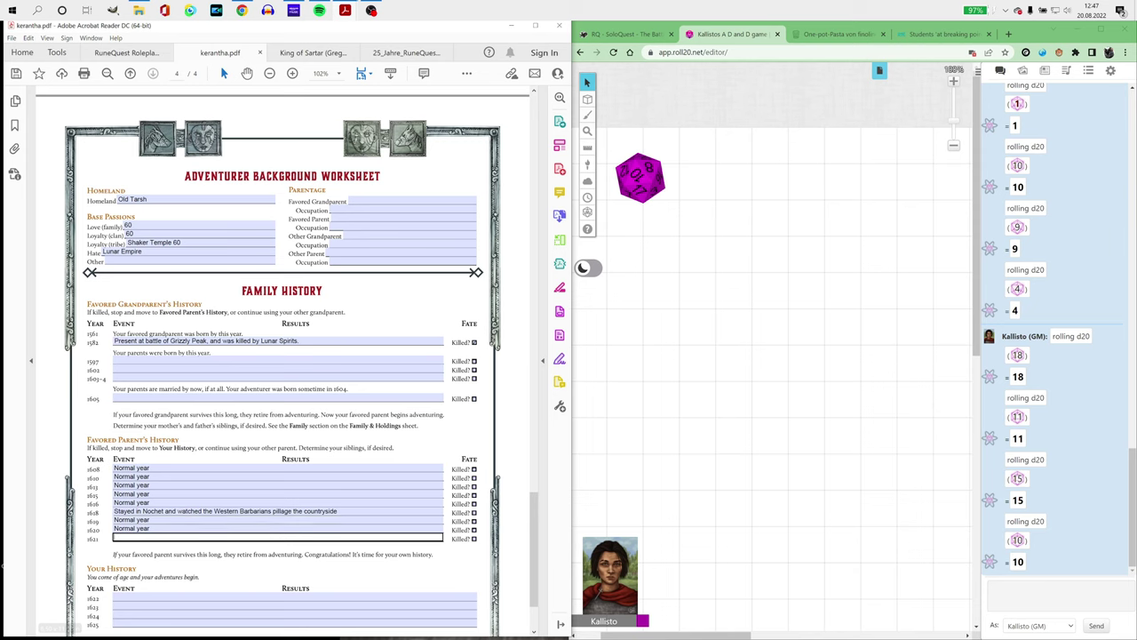
click(587, 213)
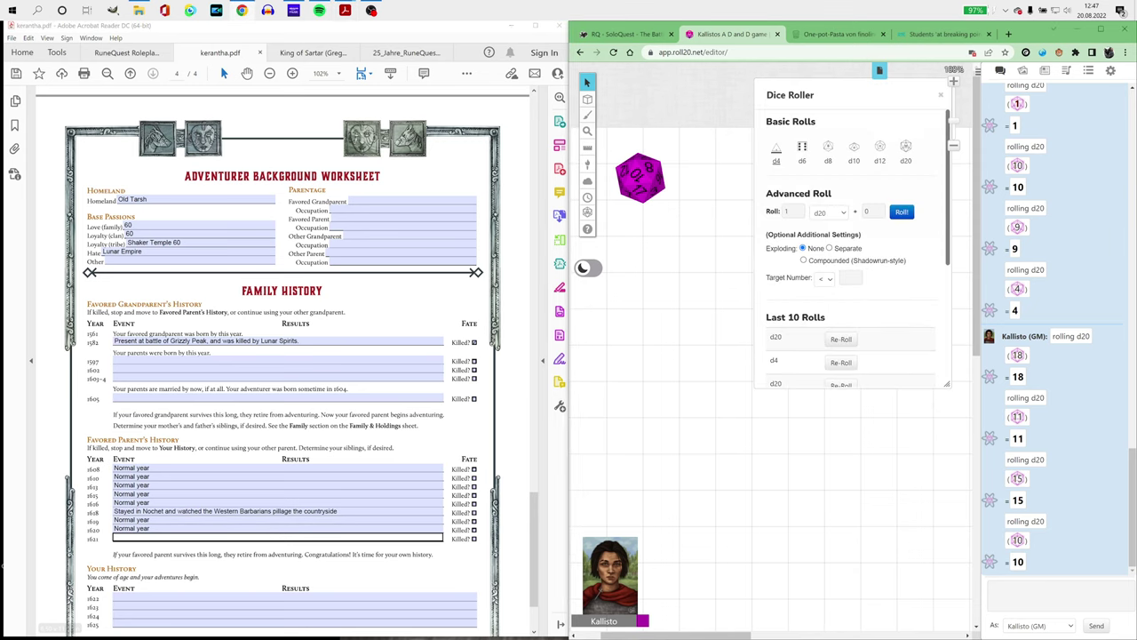
click(622, 294)
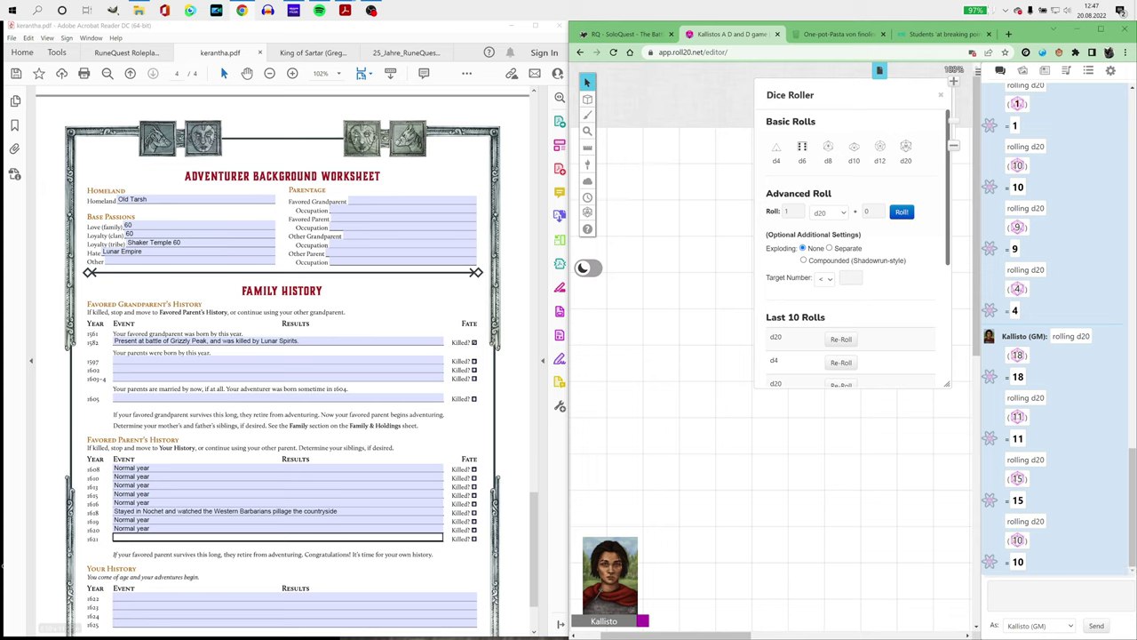
click(905, 150)
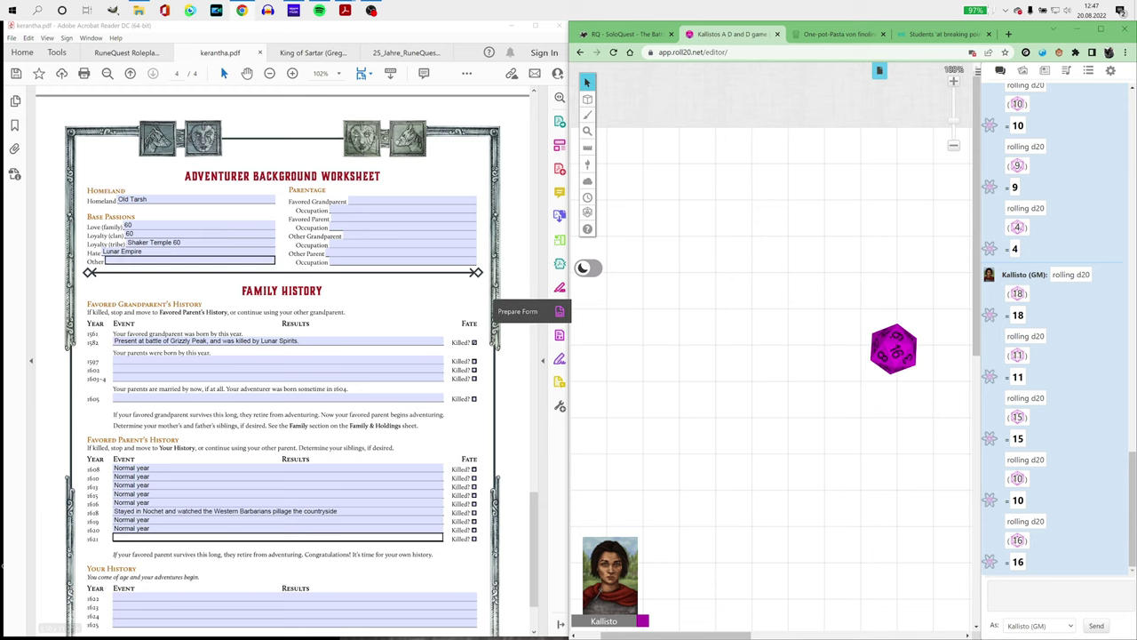
Step: Enter 'Great Winter year 1' as the 1621 event and save the worksheet
click(277, 537)
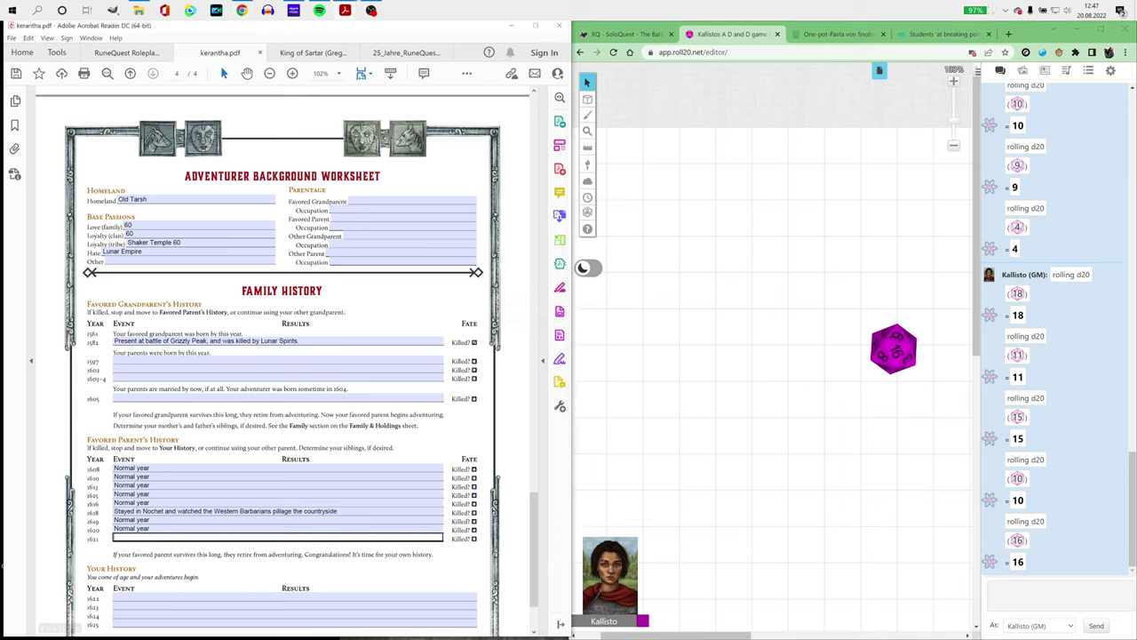
text(Great Winter year 1)
click(114, 597)
key(shift+Tab)
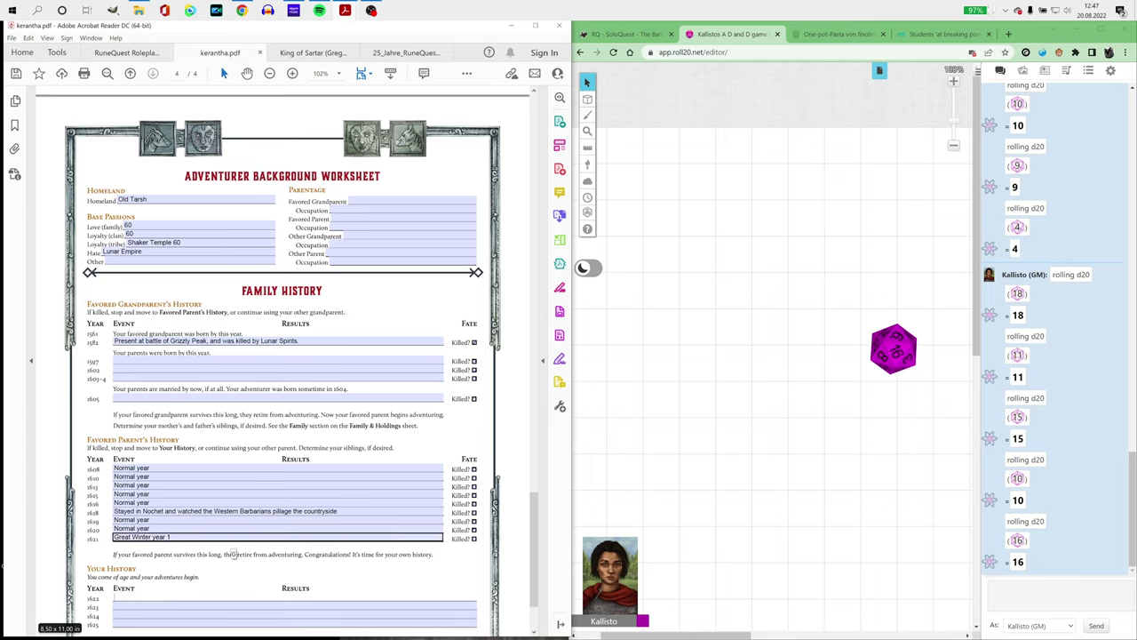
key(ctrl+s)
click(114, 597)
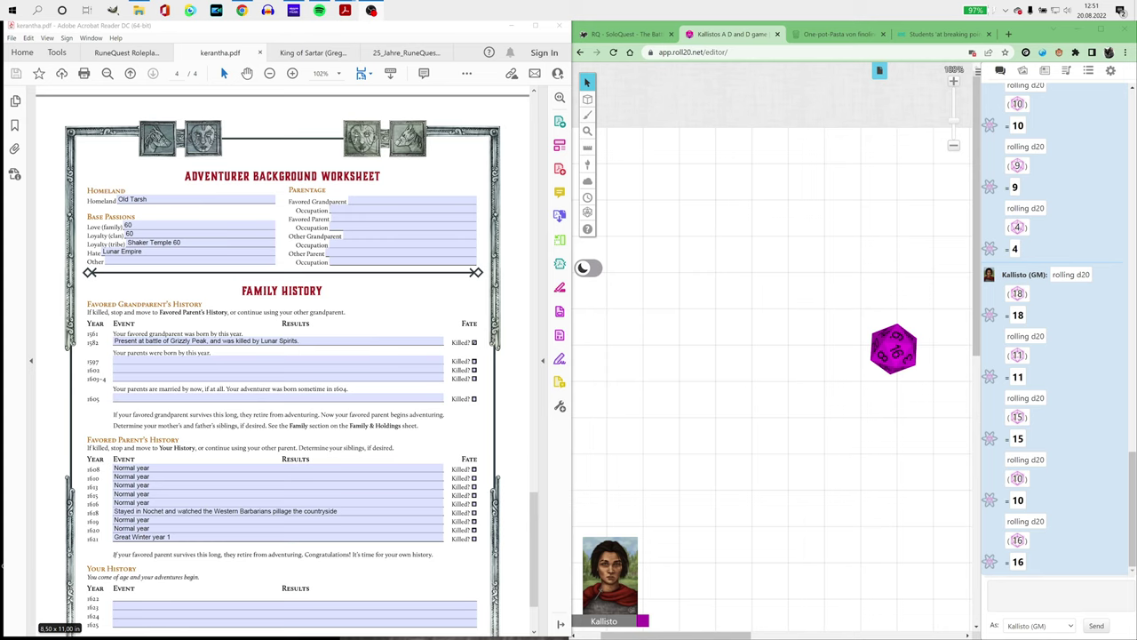
Step: Roll a d20 in Roll20's full dice roller for the 1622 event, getting 5
click(587, 212)
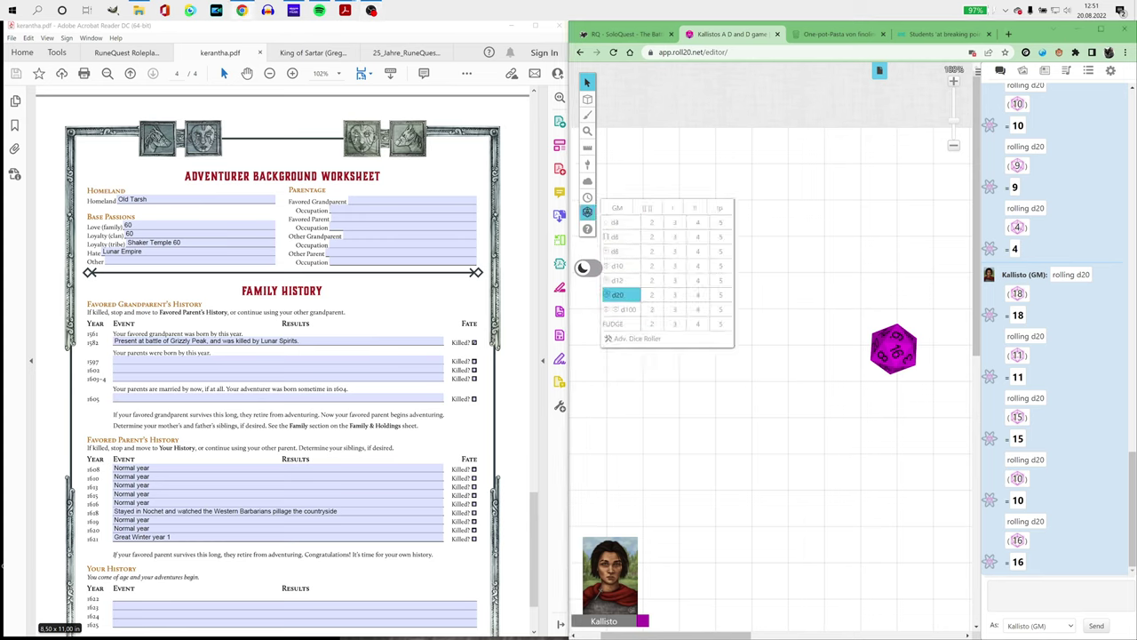
click(632, 337)
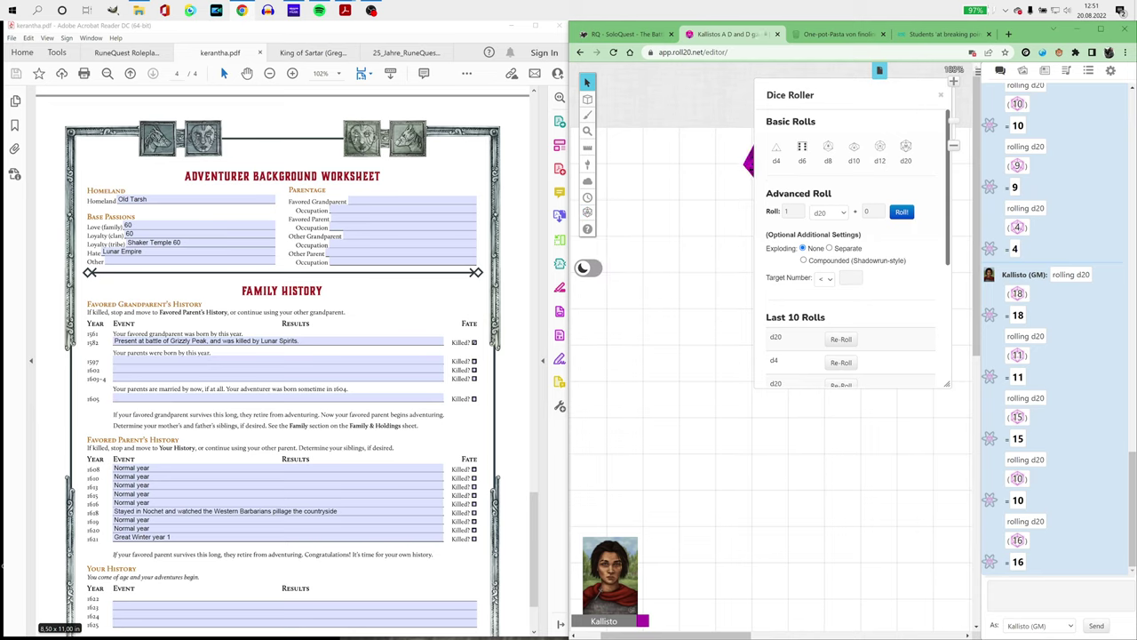
click(941, 94)
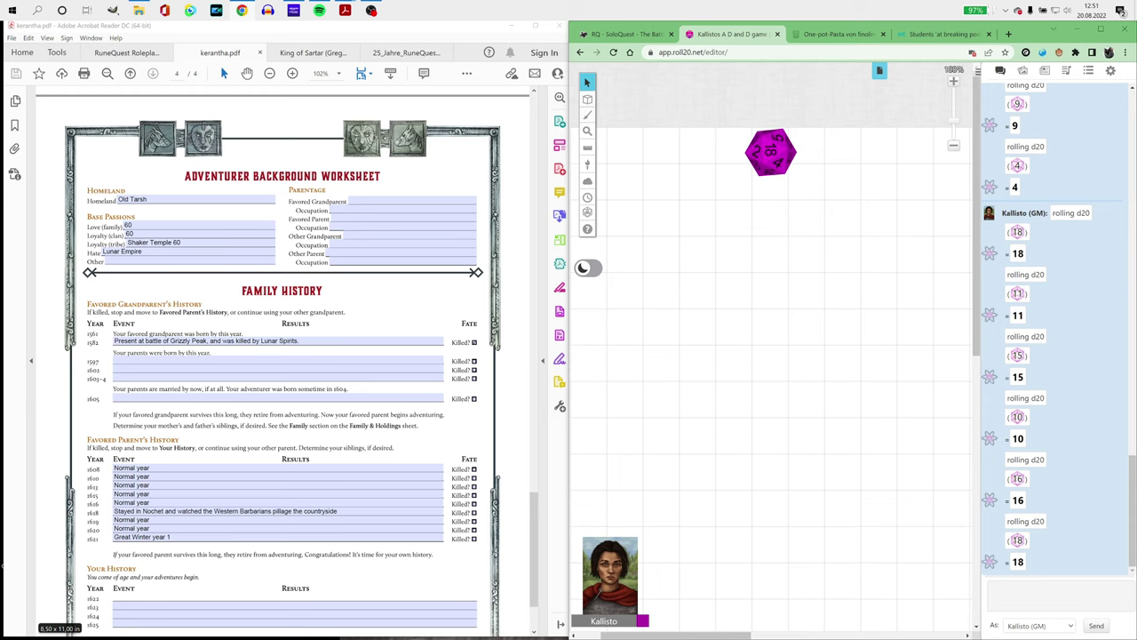
Step: Roll another d20 and begin the 1622 event with 'Great Winter Y2: Nearly froze to death. kept aliv'
scroll(282, 355, down, 1)
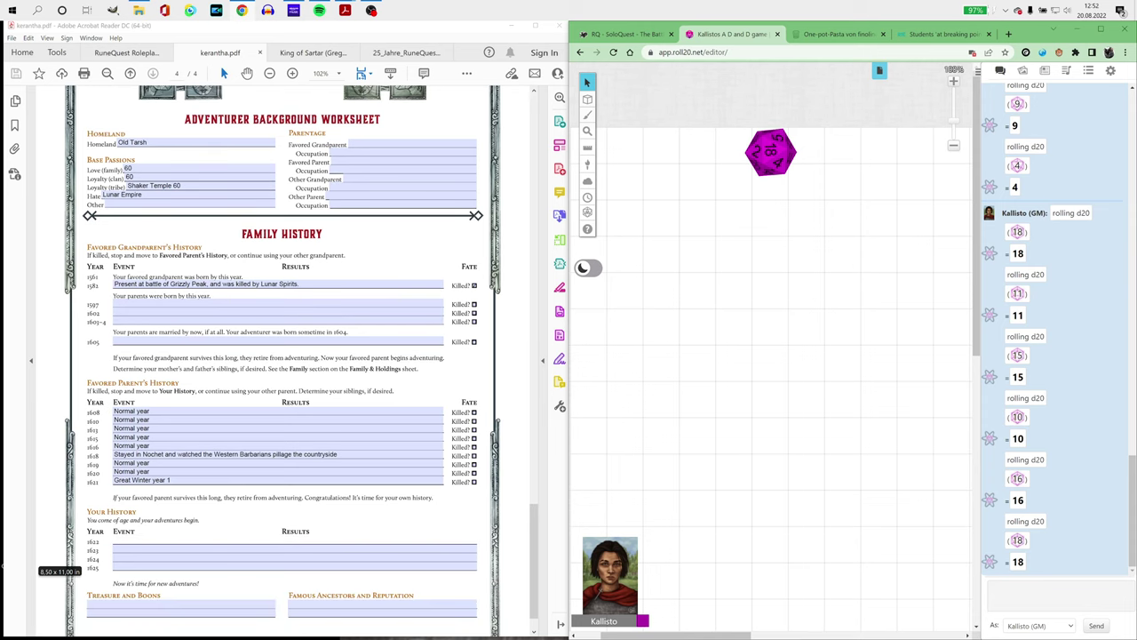
click(293, 540)
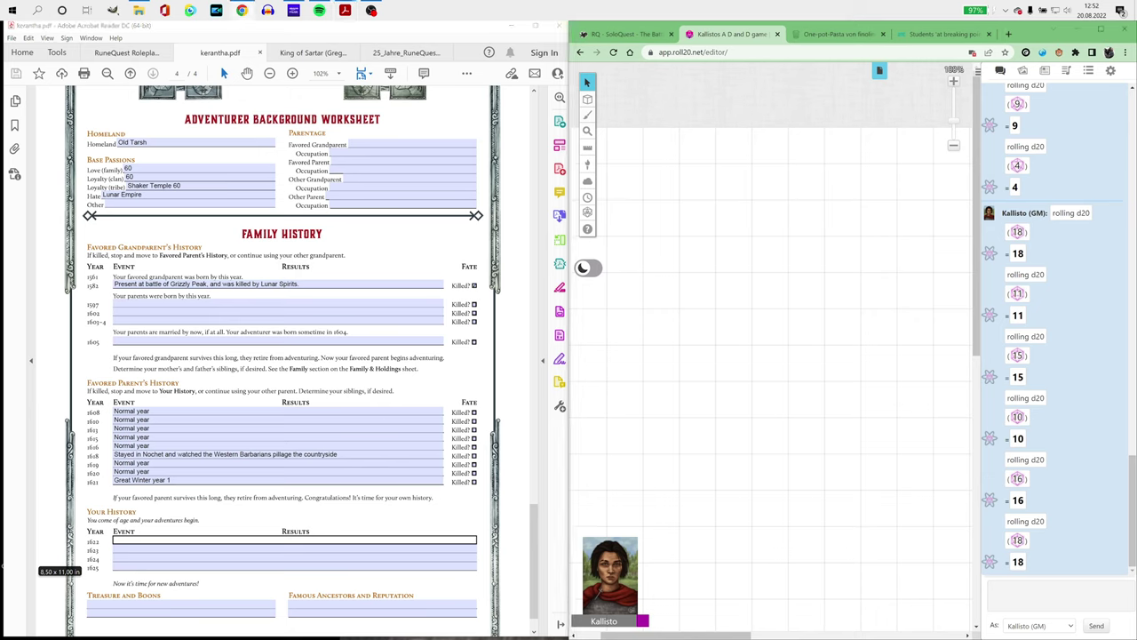
mouse_move(586, 211)
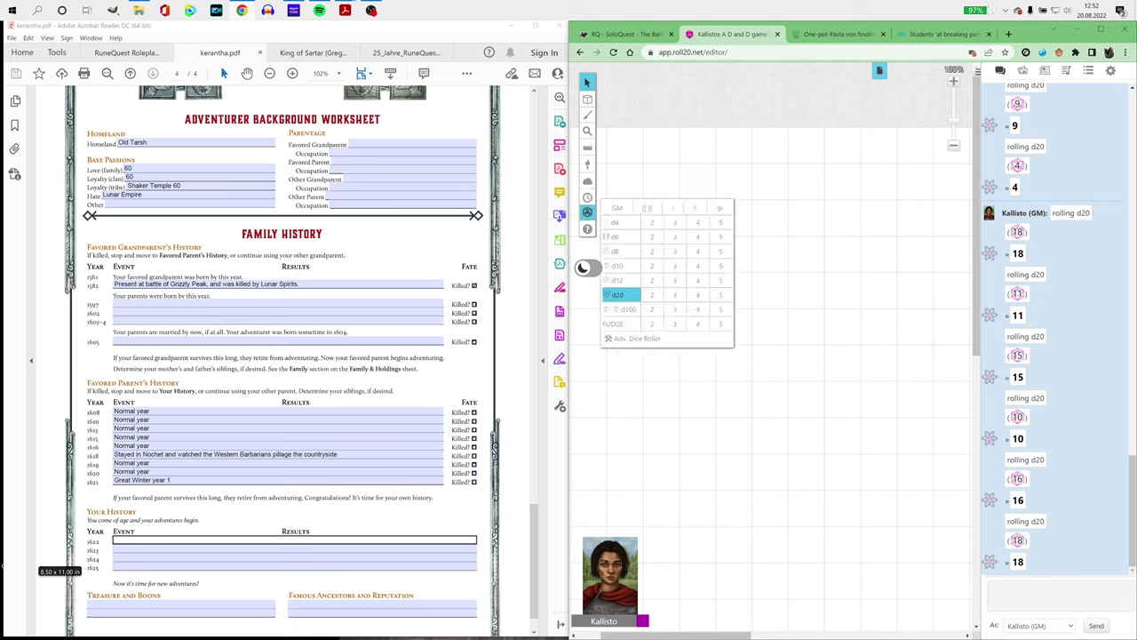
click(619, 294)
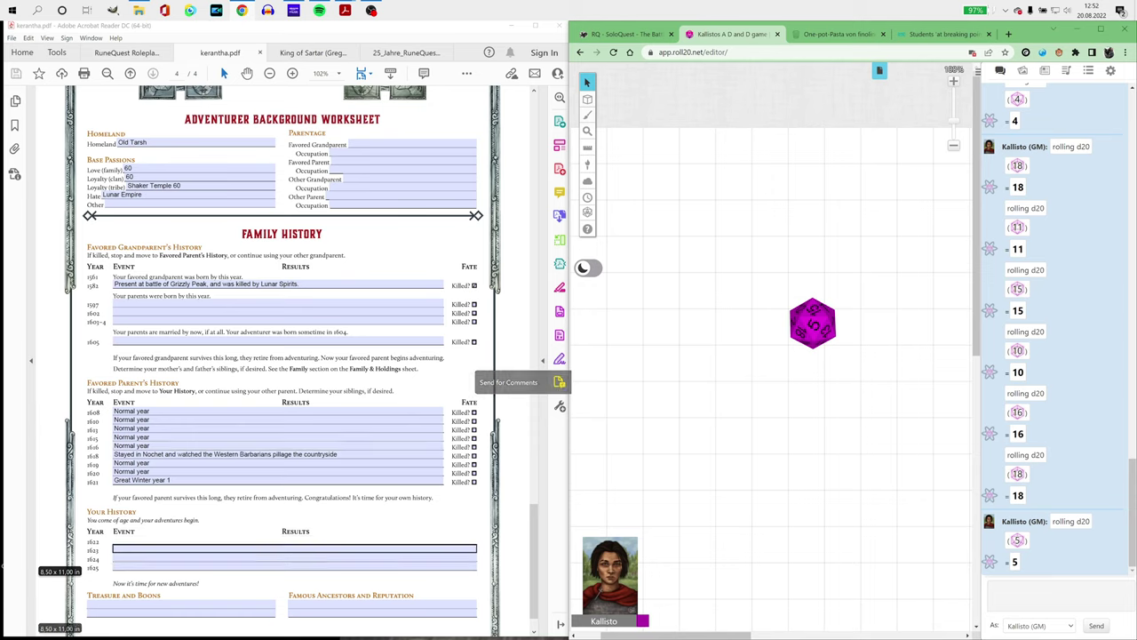
drag(569, 382, 573, 382)
text(Gre)
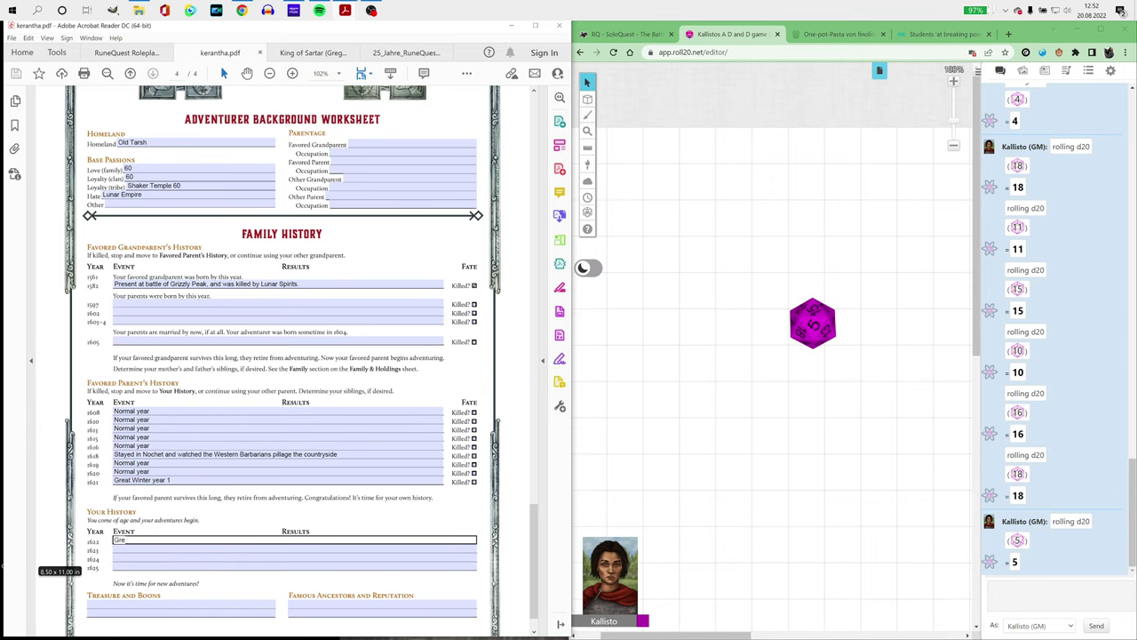
text(at Winter Y2: Nearly froze to death.)
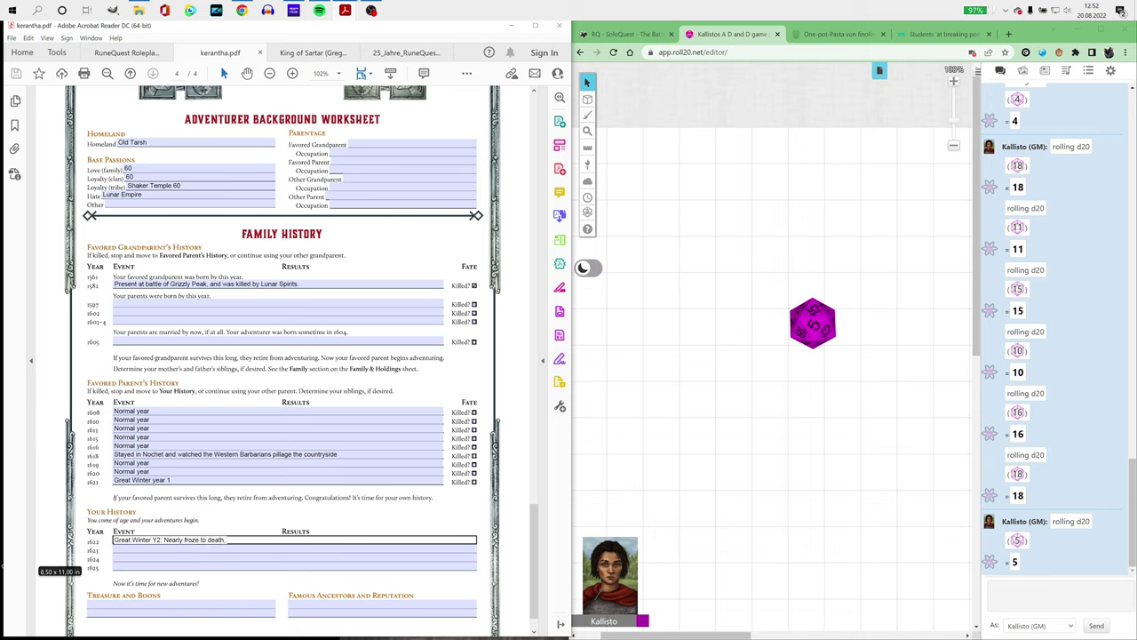
key(BackSpace)
text(, kept alive)
Step: Roll a d6 (1) and finish the 1622 entry with 'by the love of another'
mouse_move(587, 211)
click(613, 236)
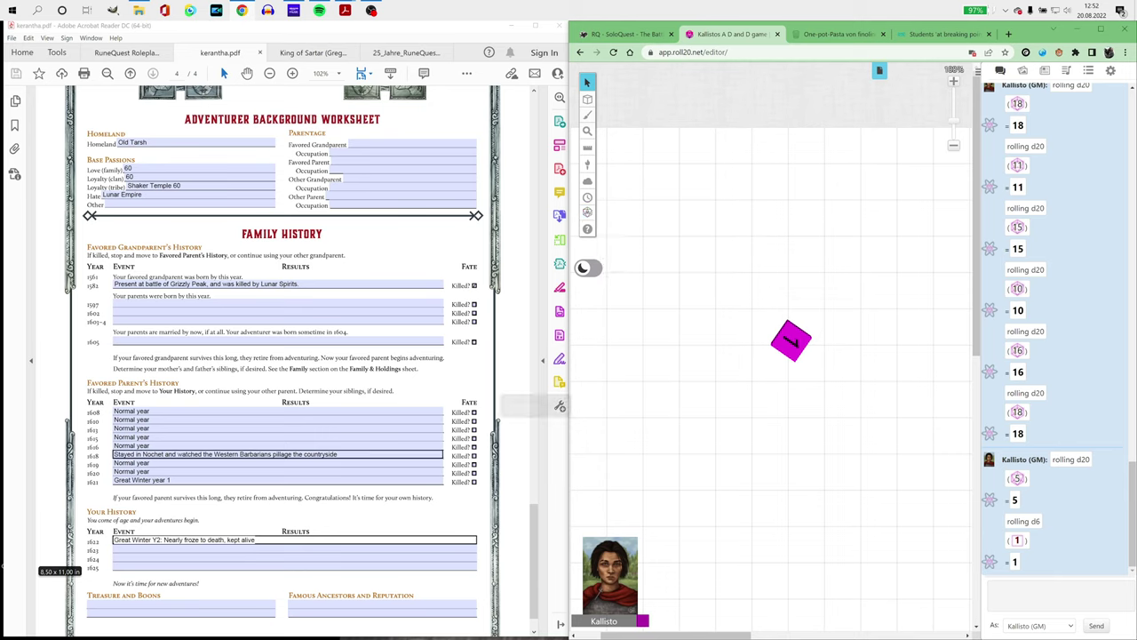
click(256, 539)
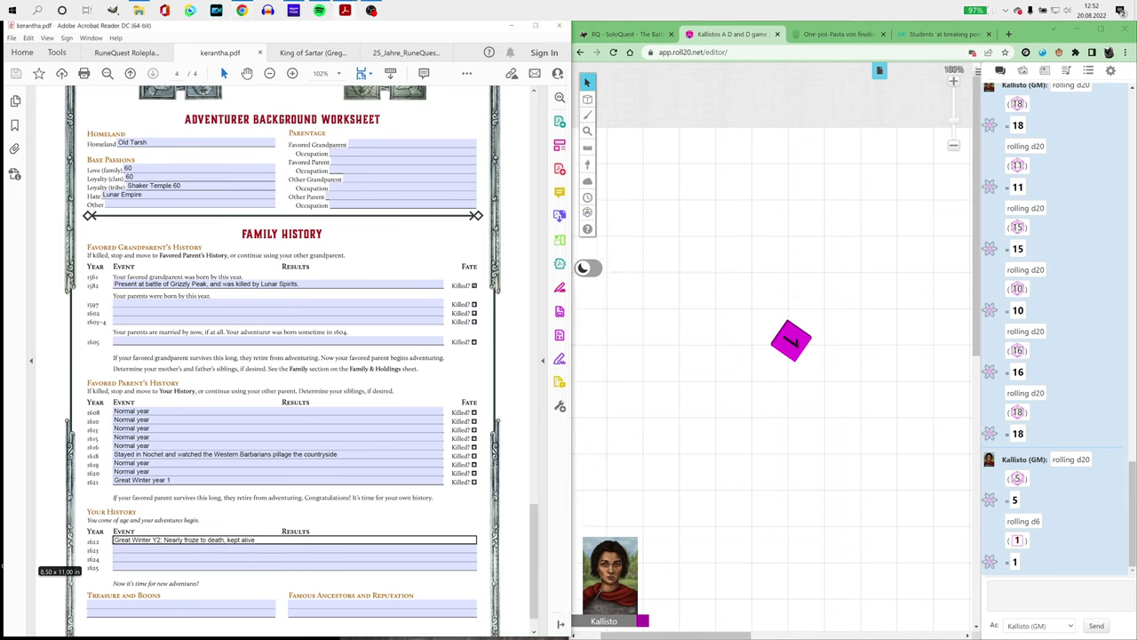
text(by the love of another)
scroll(282, 356, down, 1)
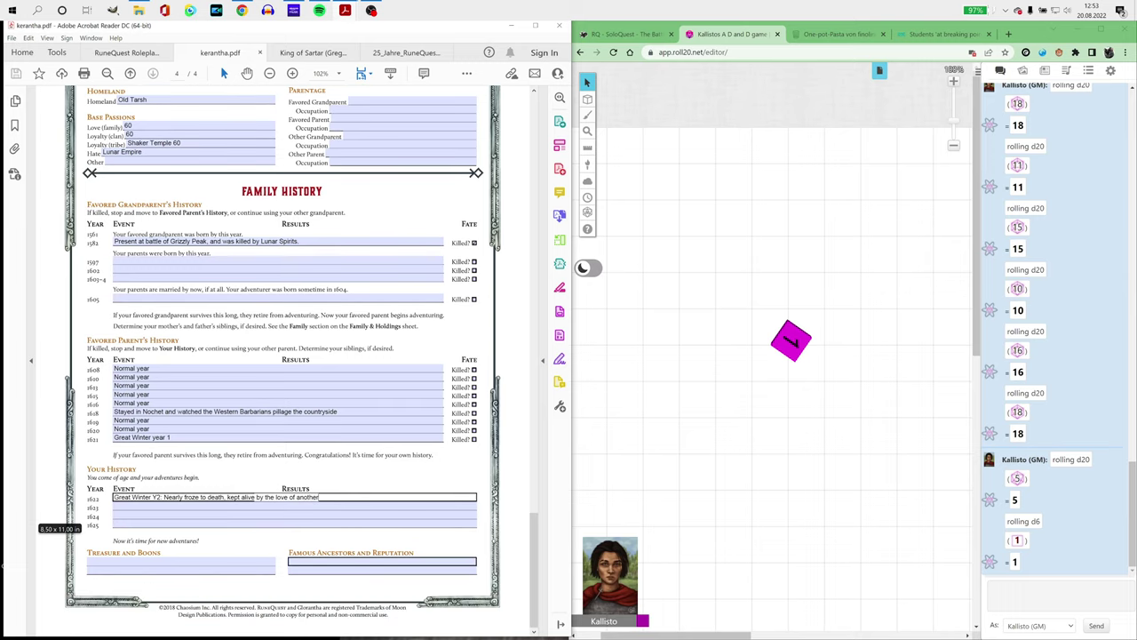
scroll(283, 355, up, 2)
click(138, 246)
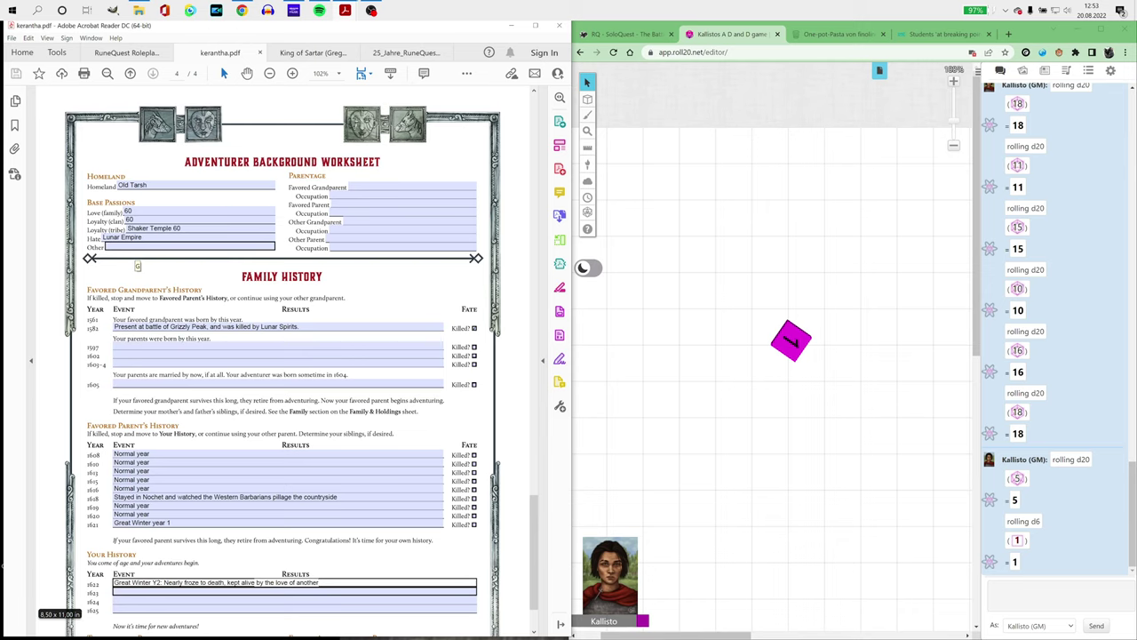
Step: Type 'Love (individual)' into the Base Passions Other field
key(Tab)
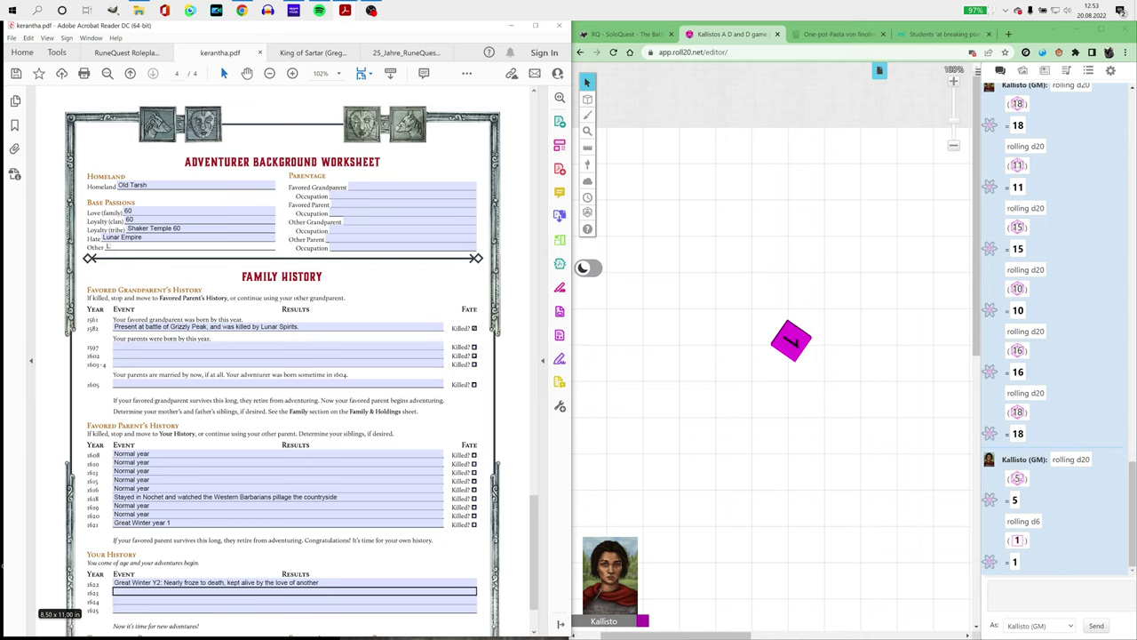
text(Love (individual)
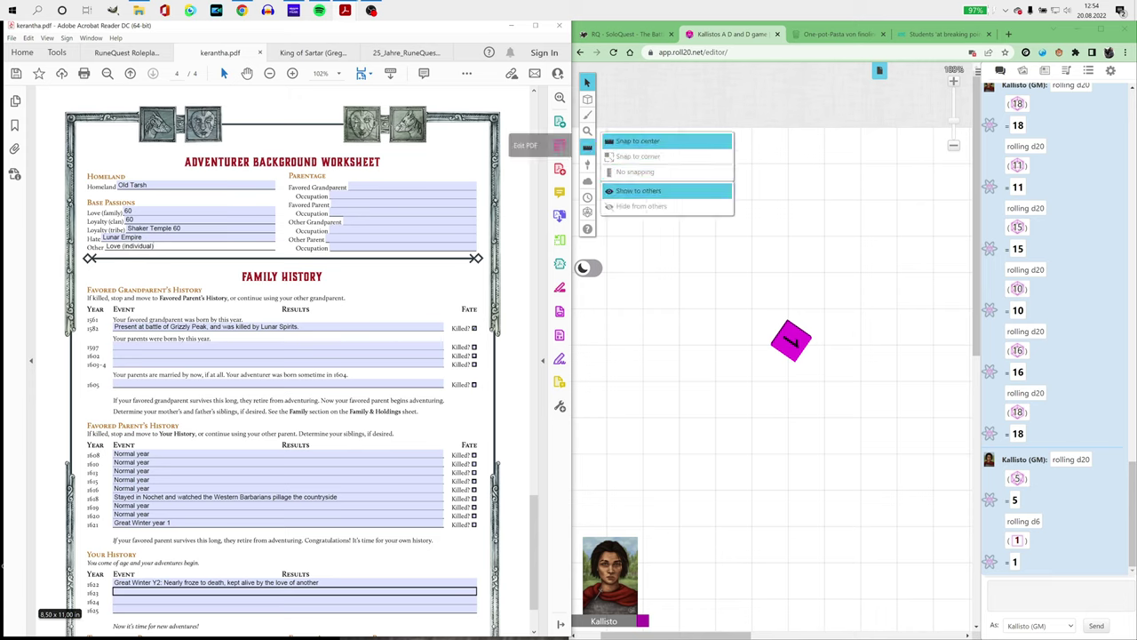
Step: Roll a d20 and start the 1623 event with 'Fought in Siege of Noc'
mouse_move(587, 211)
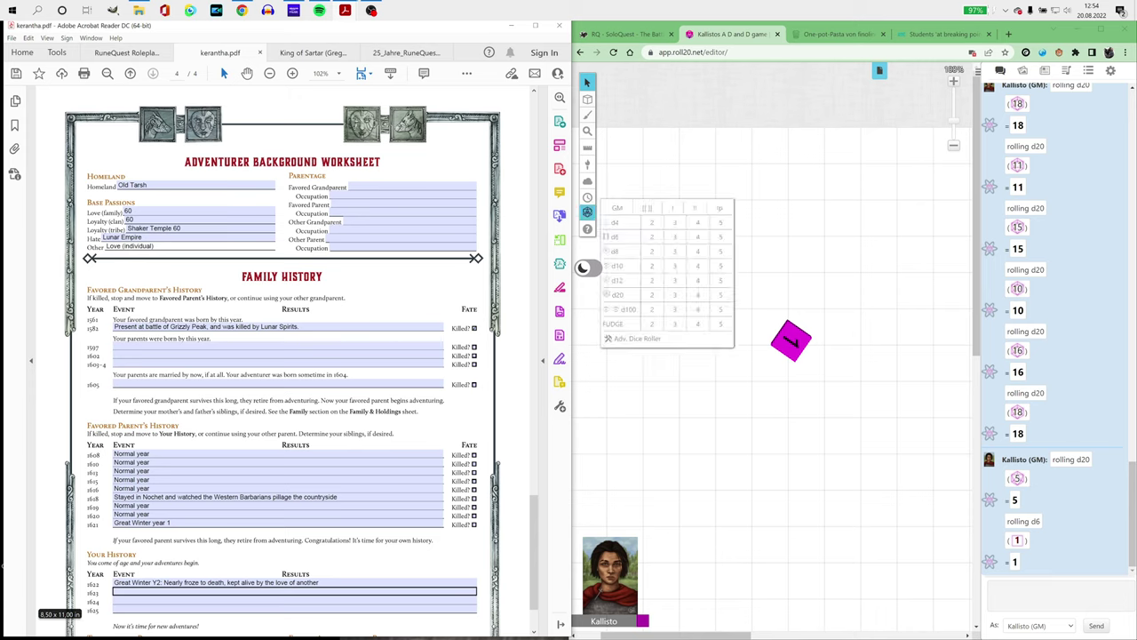
click(619, 294)
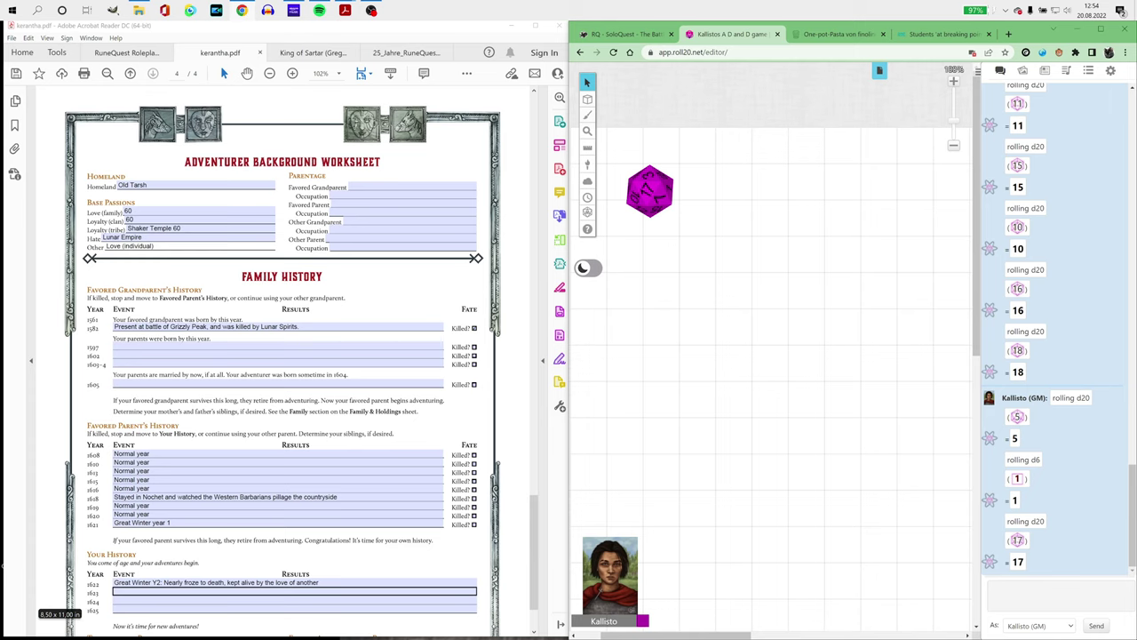
key(alt+Tab)
text(Fought i)
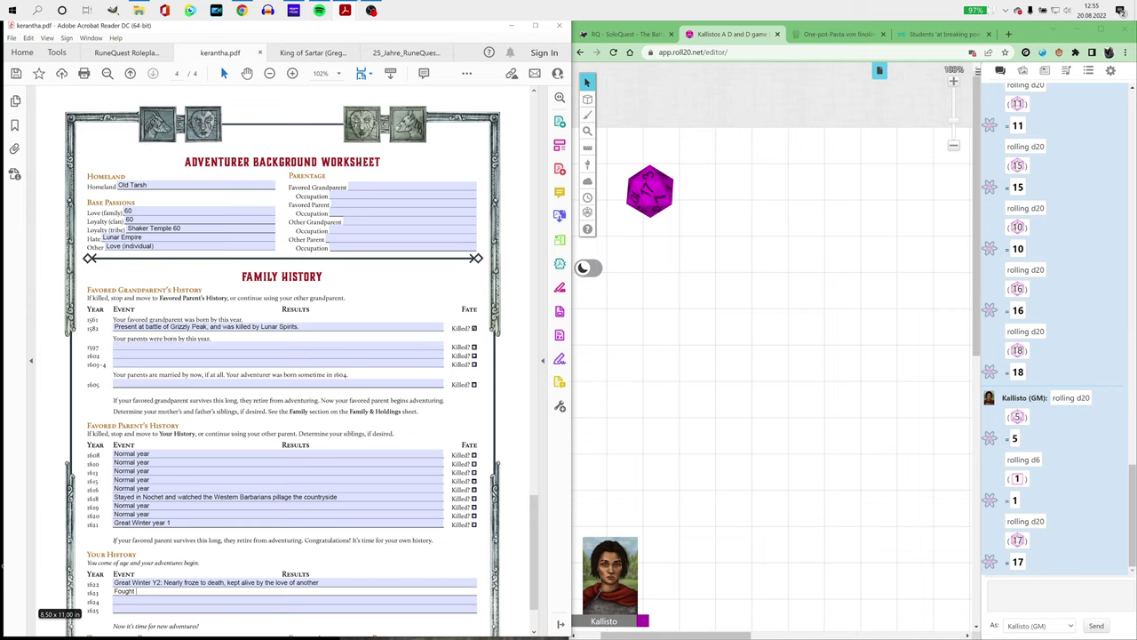
text(n Siege of Nochet)
Step: Roll another d20 and continue the 1623 event: 'survived, take part in battle of Pennel Ford'
mouse_move(587, 212)
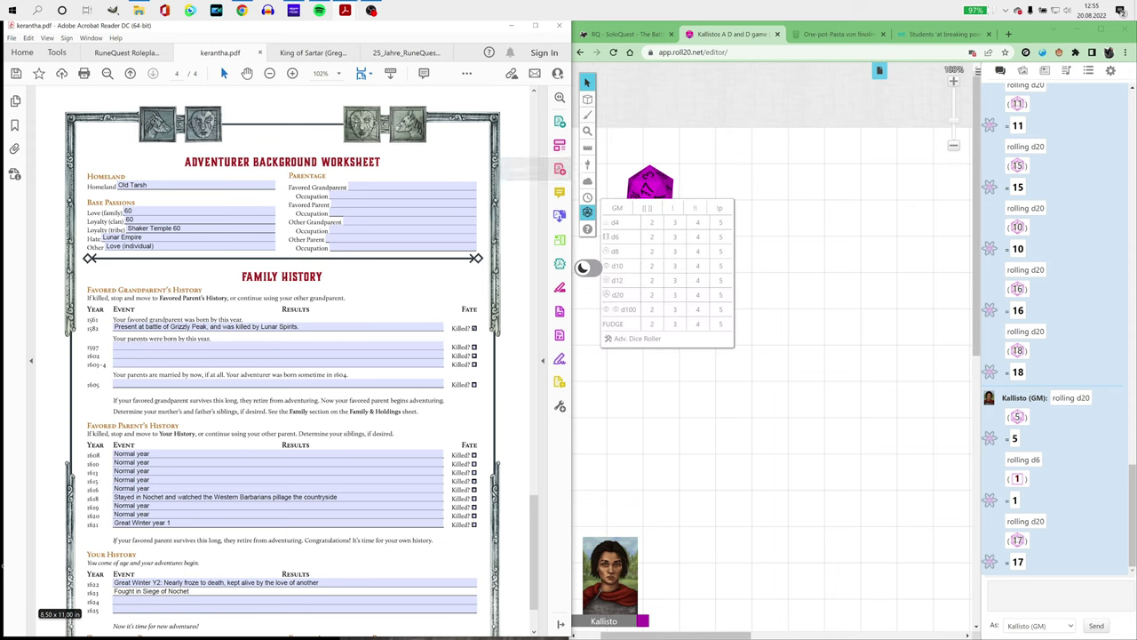
click(618, 294)
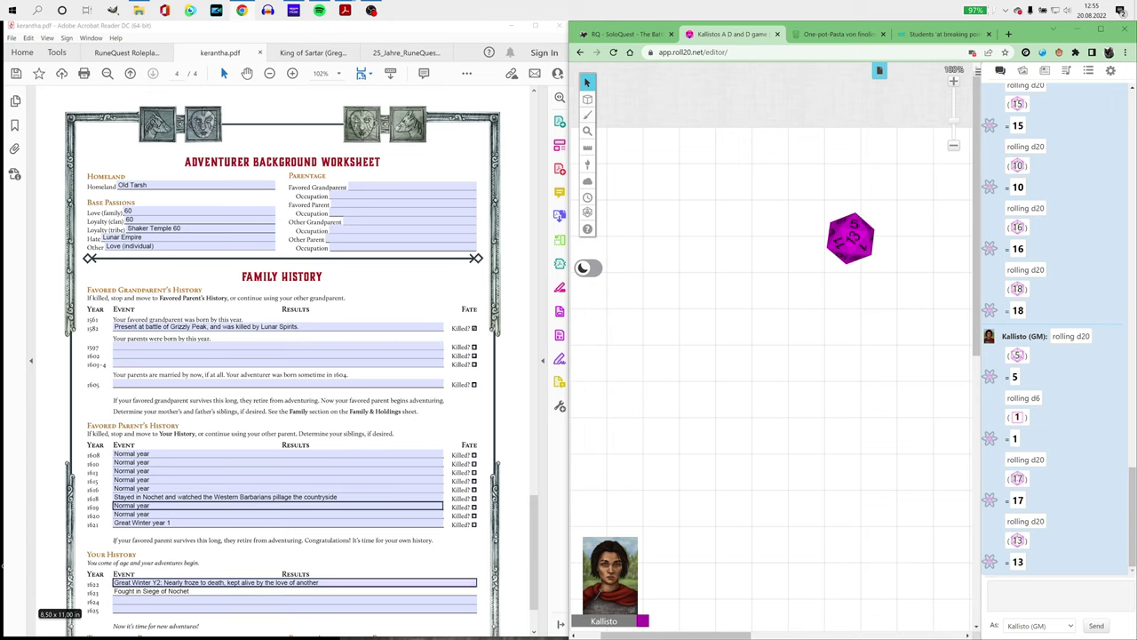
click(204, 590)
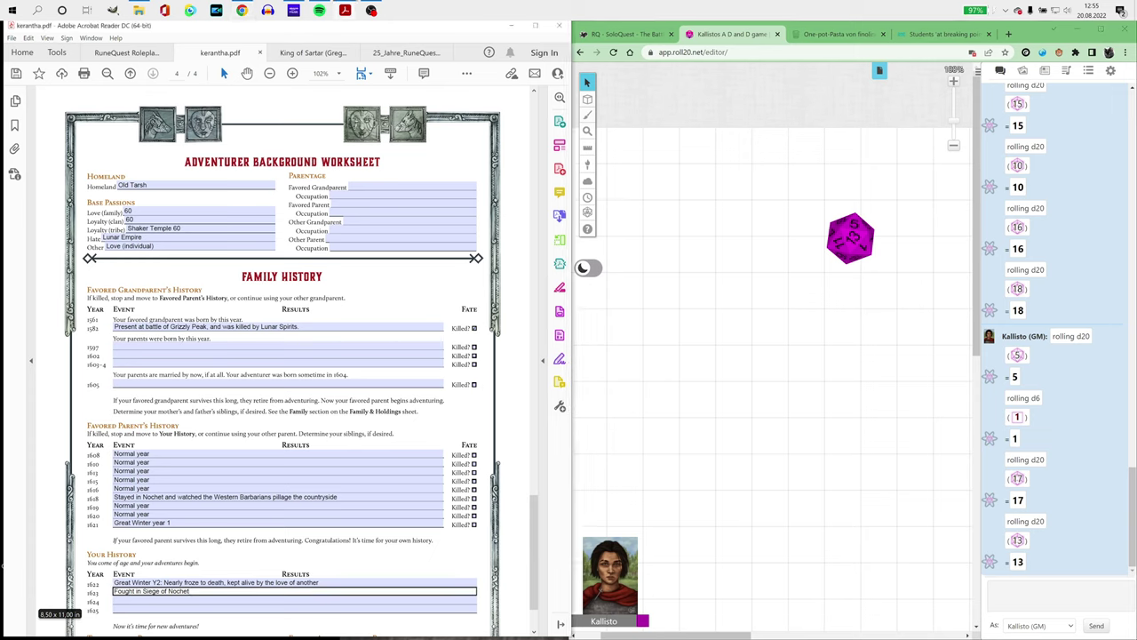
text(. )
text(take)
text( par)
key(BackSpace)
key(BackSpace)
key(BackSpace)
key(BackSpace)
key(BackSpace)
key(BackSpace)
key(BackSpace)
key(BackSpace)
text(survived, take part in battle of Penne)
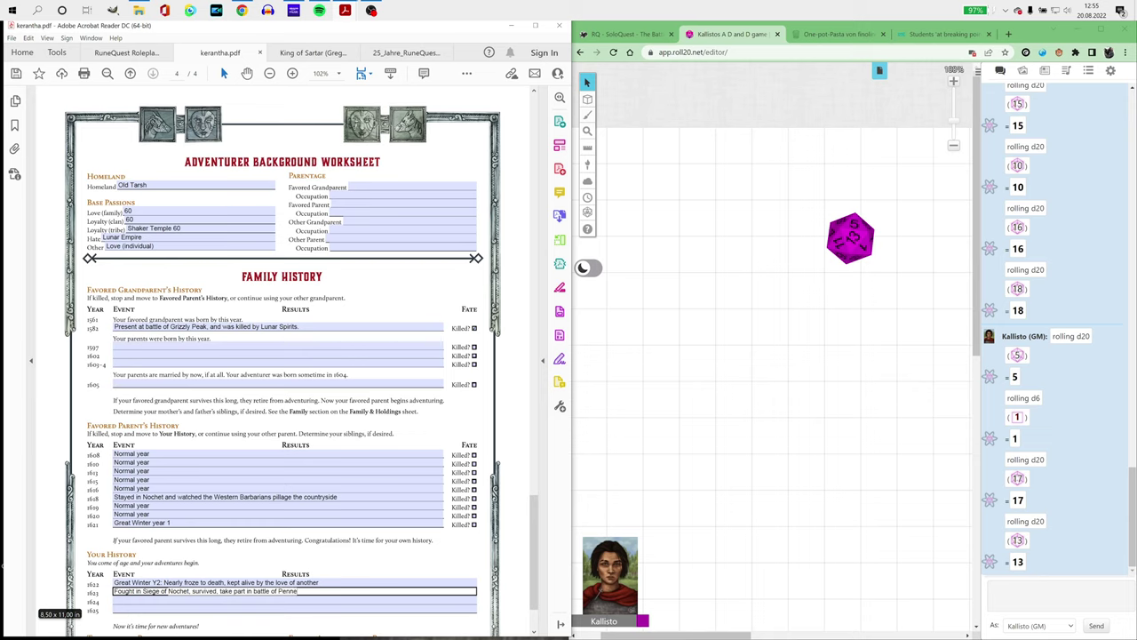
text(l Ford)
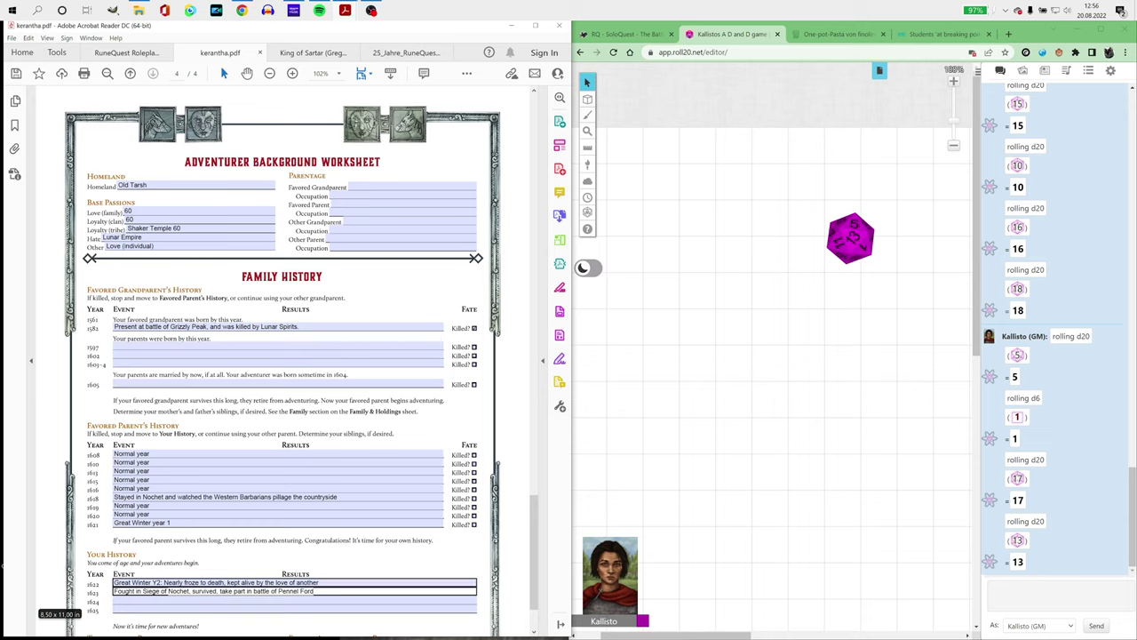
Step: Go back to the skills page and enter 15 in the Battle skill field
key(shift+Tab)
key(shift+Tab)
key(shift+Tab)
key(shift+Tab)
key(shift+Tab)
key(shift+Tab)
key(shift+Tab)
key(shift+Tab)
key(shift+Tab)
key(shift+Tab)
key(shift+Tab)
key(shift+Tab)
key(shift+Tab)
key(shift+Tab)
key(shift+Tab)
key(shift+Tab)
key(shift+Tab)
key(shift+Tab)
key(shift+Tab)
key(shift+Tab)
key(shift+Tab)
key(shift+Tab)
key(shift+Tab)
key(shift+Tab)
key(shift+Tab)
key(shift+Tab)
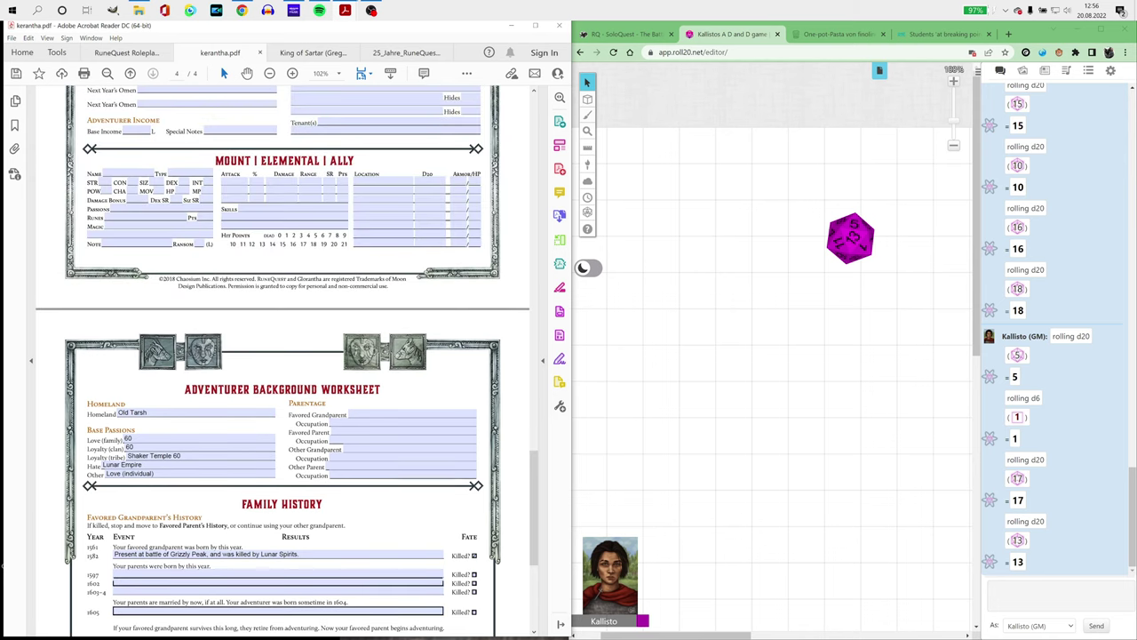
key(shift+Tab)
key(shift+Tab)
key(shift+Tab)
key(shift+Tab)
key(shift+Tab)
key(shift+Tab)
key(shift+Tab)
key(shift+Tab)
key(shift+Tab)
key(shift+Tab)
key(shift+Tab)
key(shift+Tab)
key(shift+Tab)
key(shift+Tab)
key(shift+Tab)
key(shift+Tab)
key(shift+Tab)
key(shift+Tab)
key(shift+Tab)
key(shift+Tab)
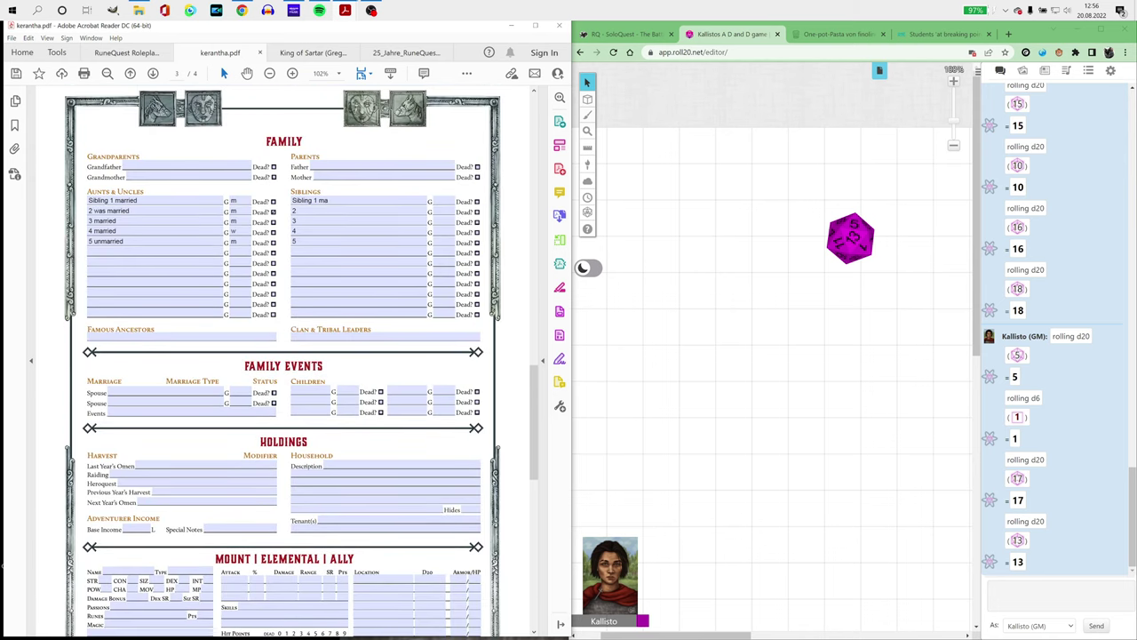
key(shift+Tab)
key(shift+Tab)
key(shift+Tab)
key(shift+Tab)
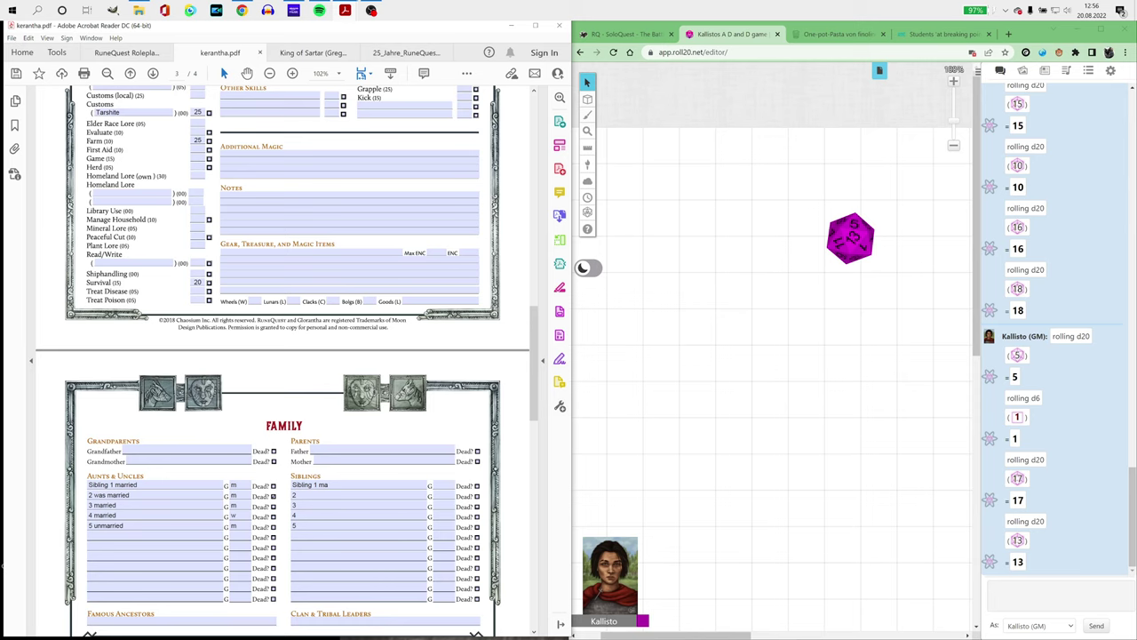
key(shift+Tab)
key(shift+Tab)
key(shift+Tab)
key(shift+Tab)
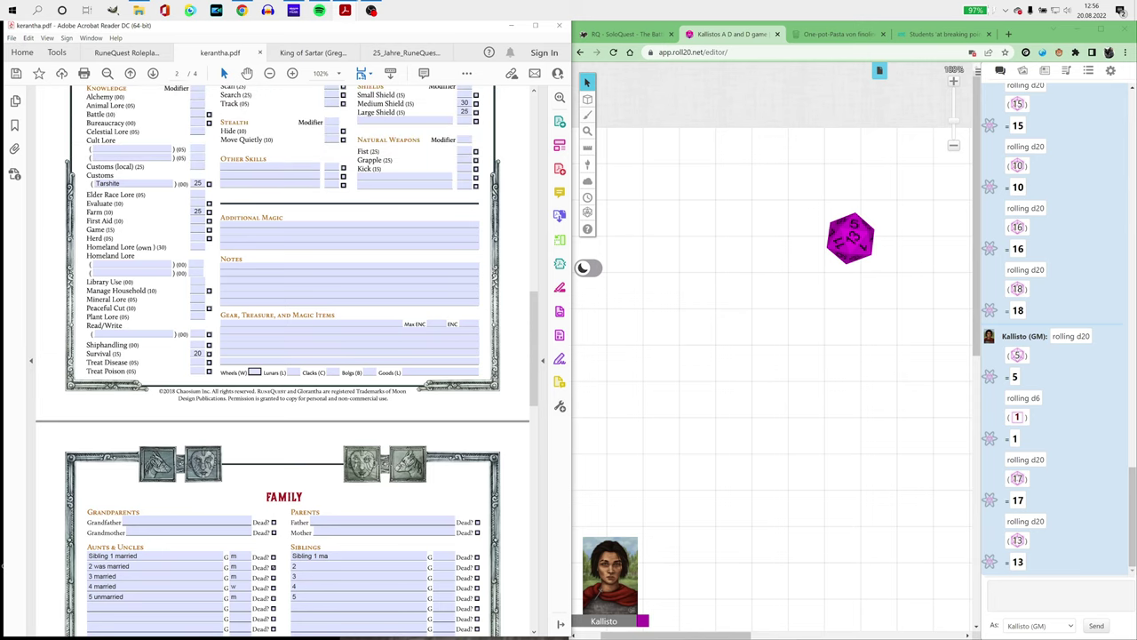
key(shift+Tab)
key(shift+Tab)
key(shift+Tab)
key(shift+Tab)
key(shift+Tab)
key(shift+Tab)
key(shift+Tab)
key(shift+Tab)
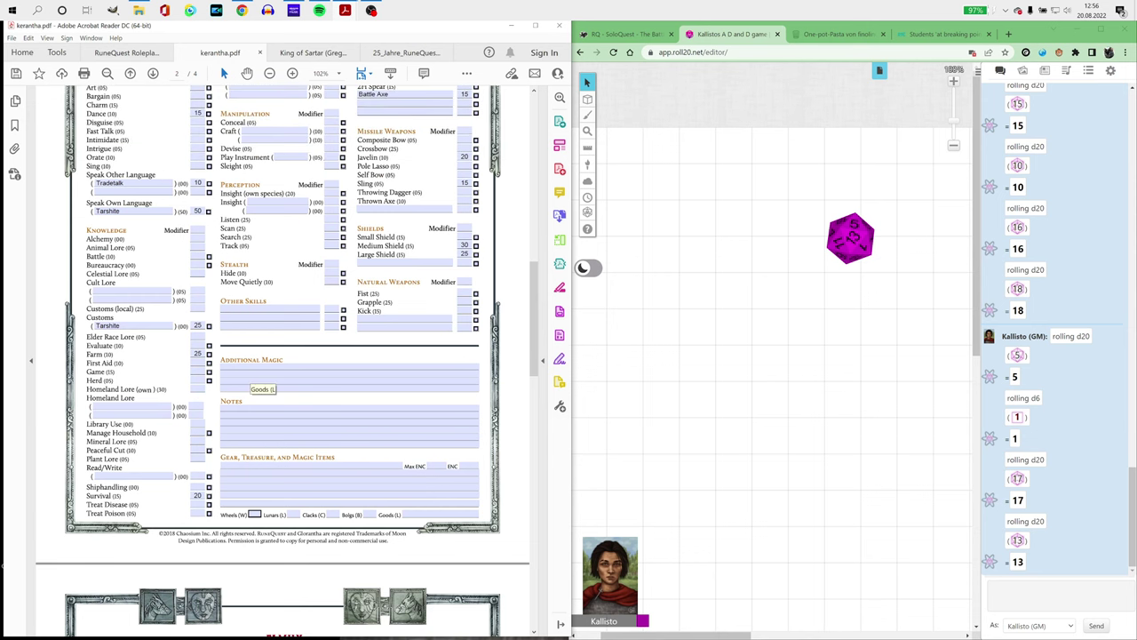
scroll(283, 364, up, 2)
scroll(283, 364, up, 2)
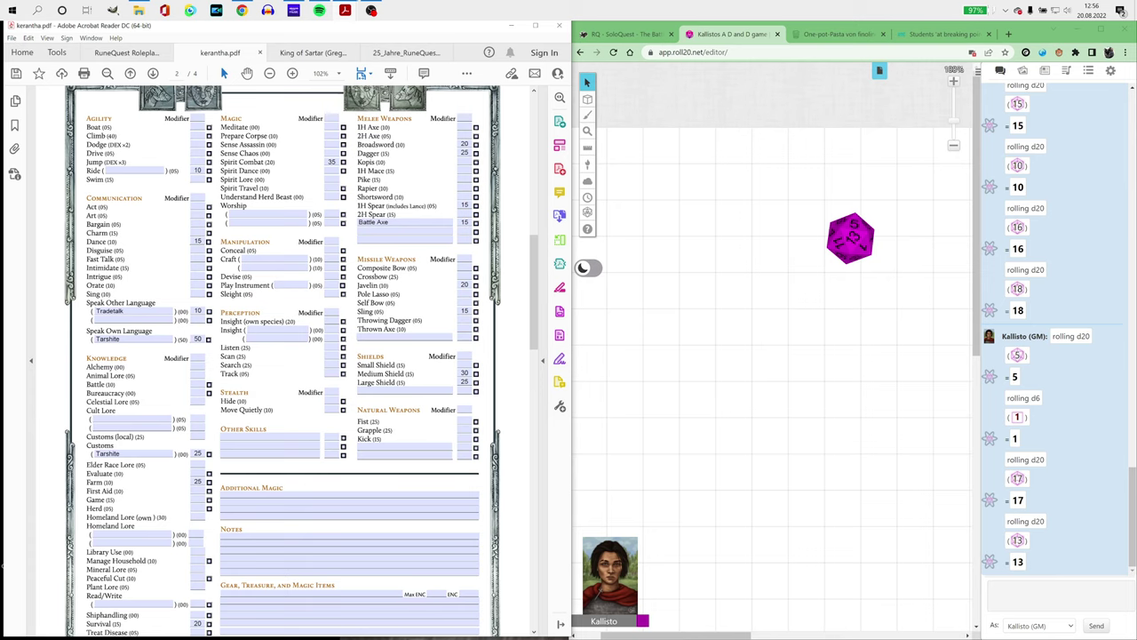
key(Tab)
key(Tab)
text(15)
scroll(283, 355, down, 5)
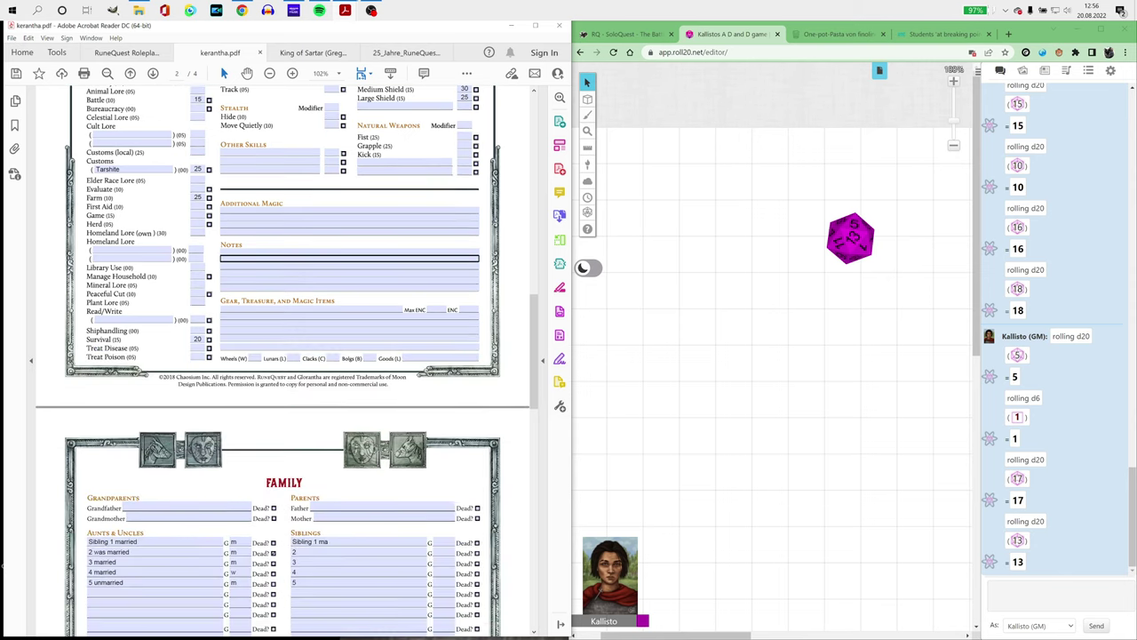
Step: Scroll down from the skills page to page 4's Family History worksheet
scroll(283, 355, down, 5)
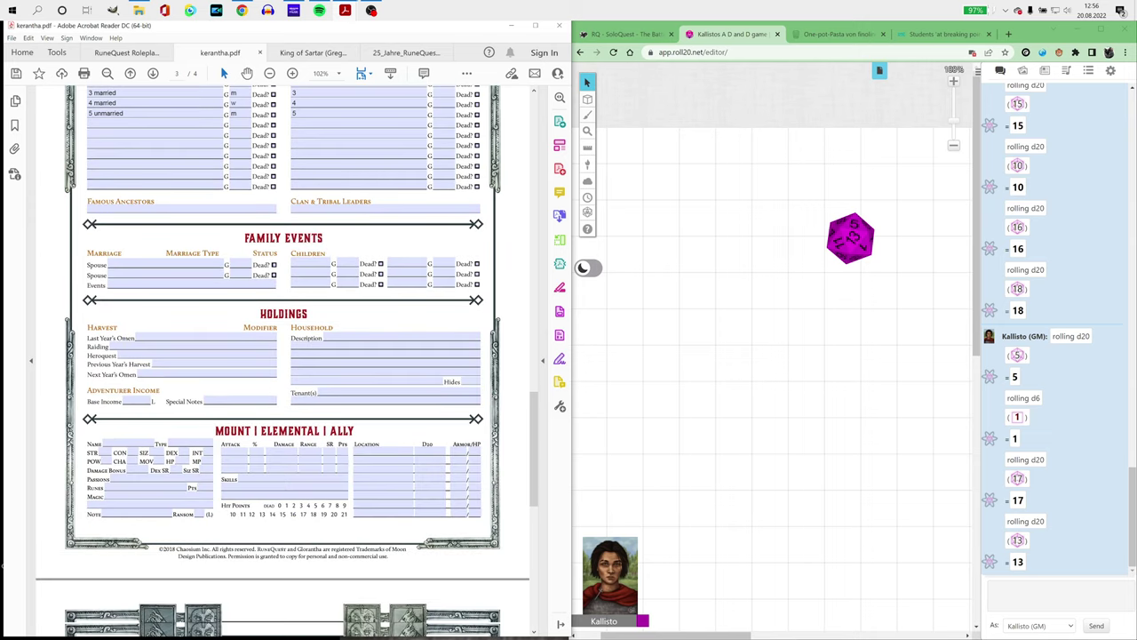
scroll(283, 355, down, 2)
scroll(282, 356, down, 5)
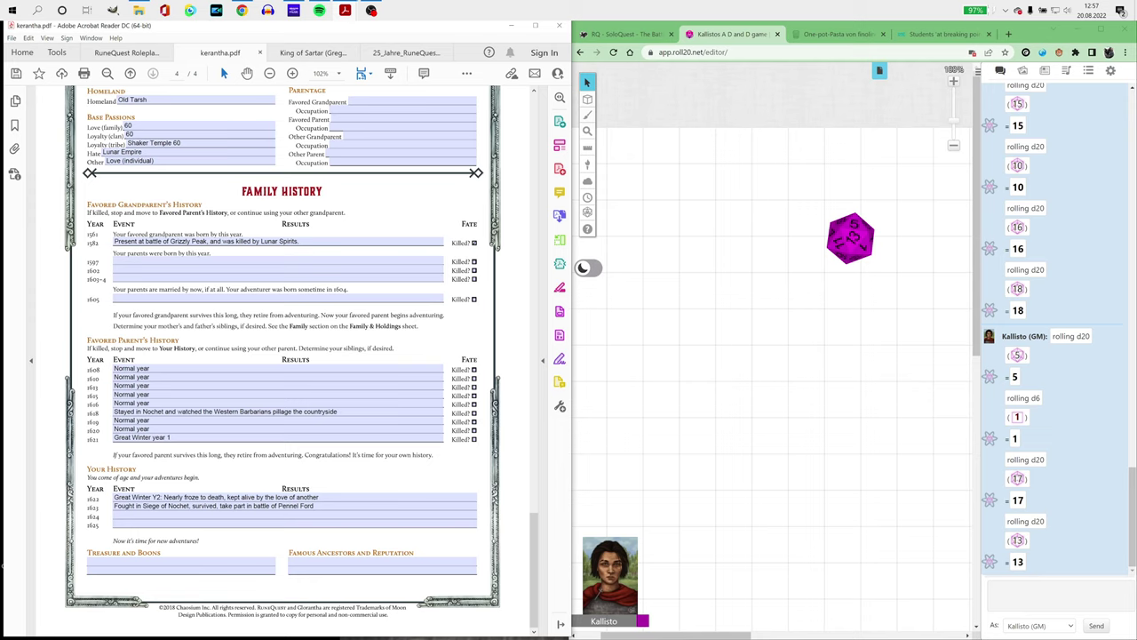
Step: Roll a d6 in Roll20 and scroll up to the Parentage section
mouse_move(587, 213)
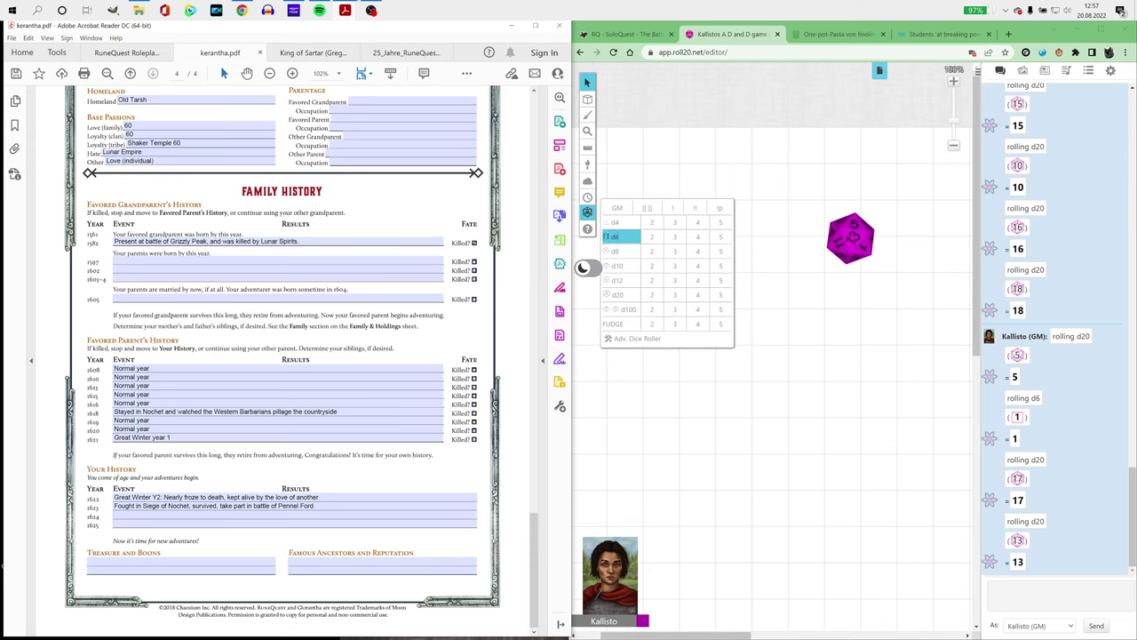
click(621, 236)
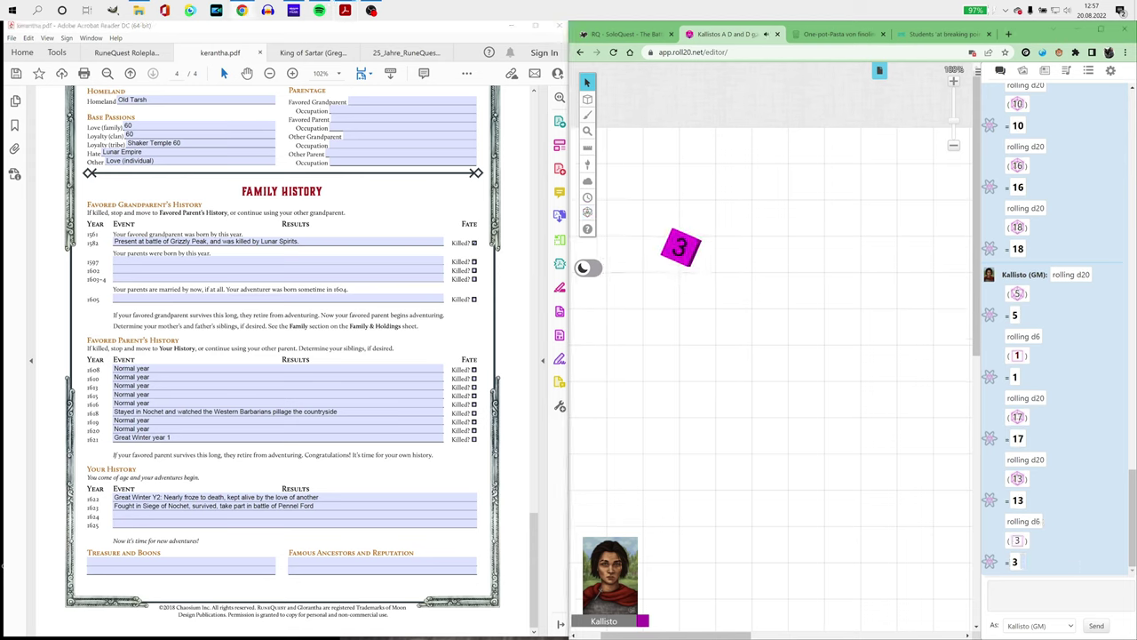
scroll(282, 356, up, 1)
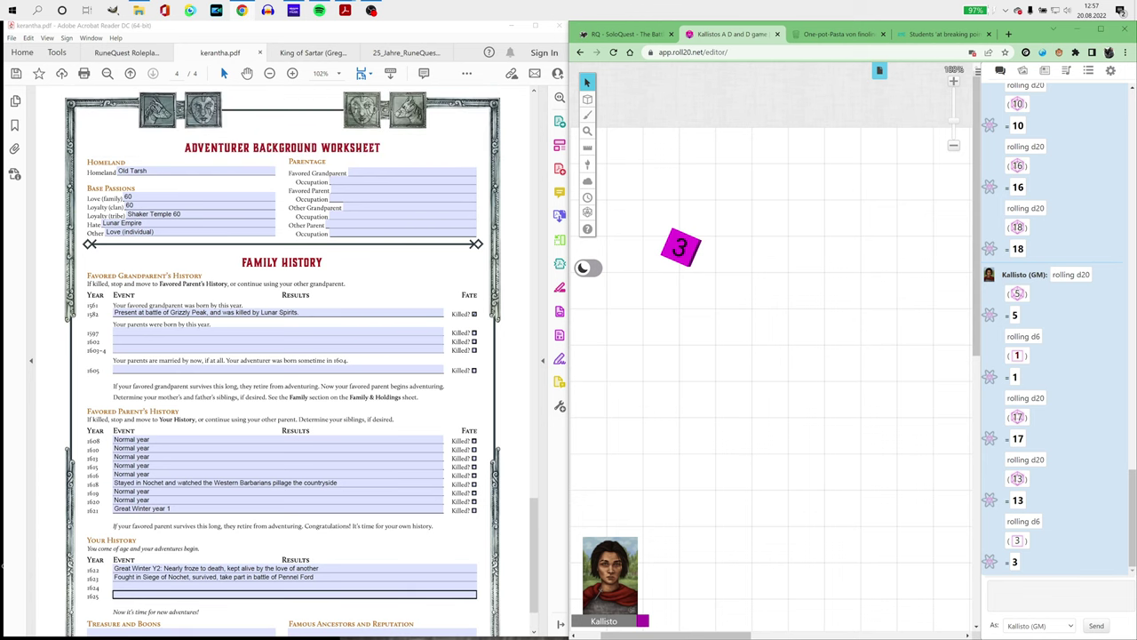
scroll(388, 542, up, 2)
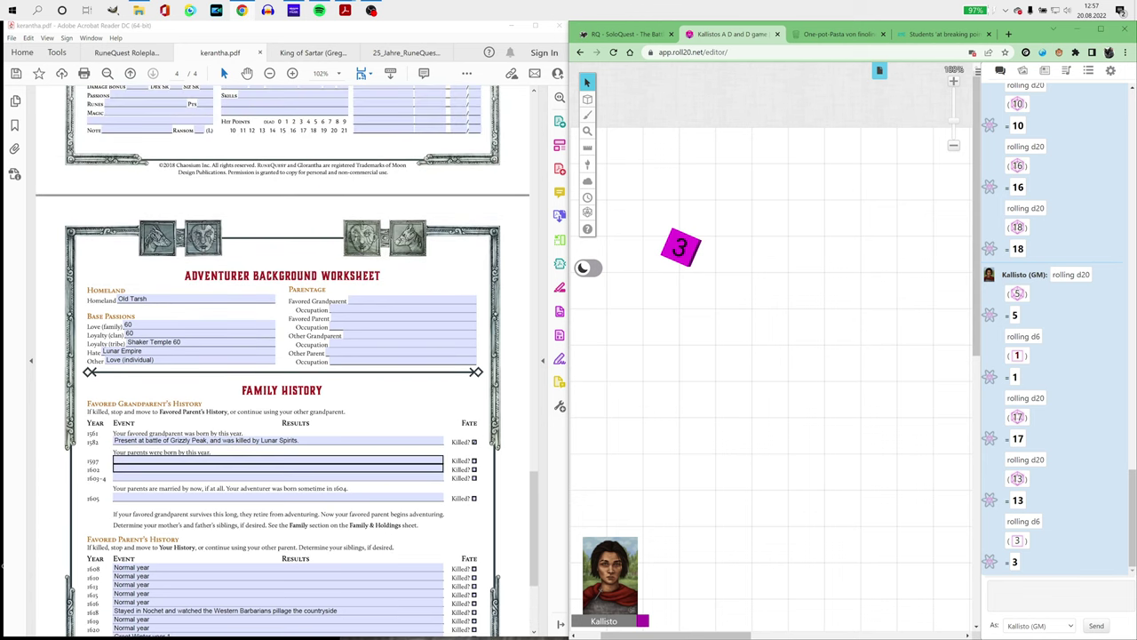
scroll(389, 542, up, 1)
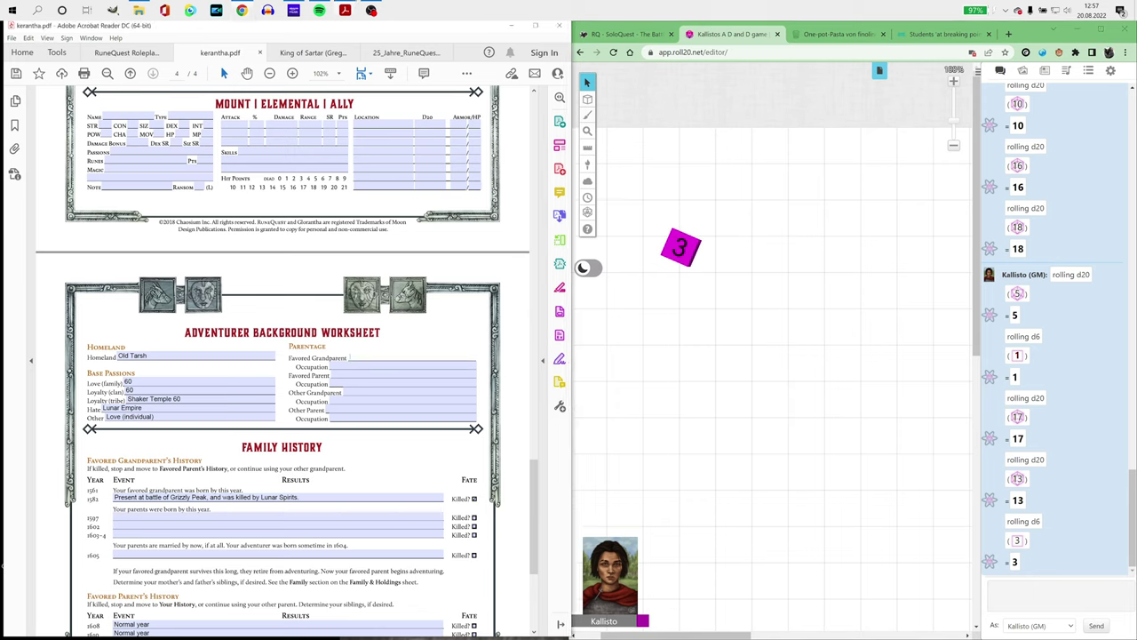
Step: Enter Favored Grandparent Gramps (Chariot Driver) and Favored Parent Mum (Huntress)
text(Gramps)
key(Return)
text(Chariot Driver)
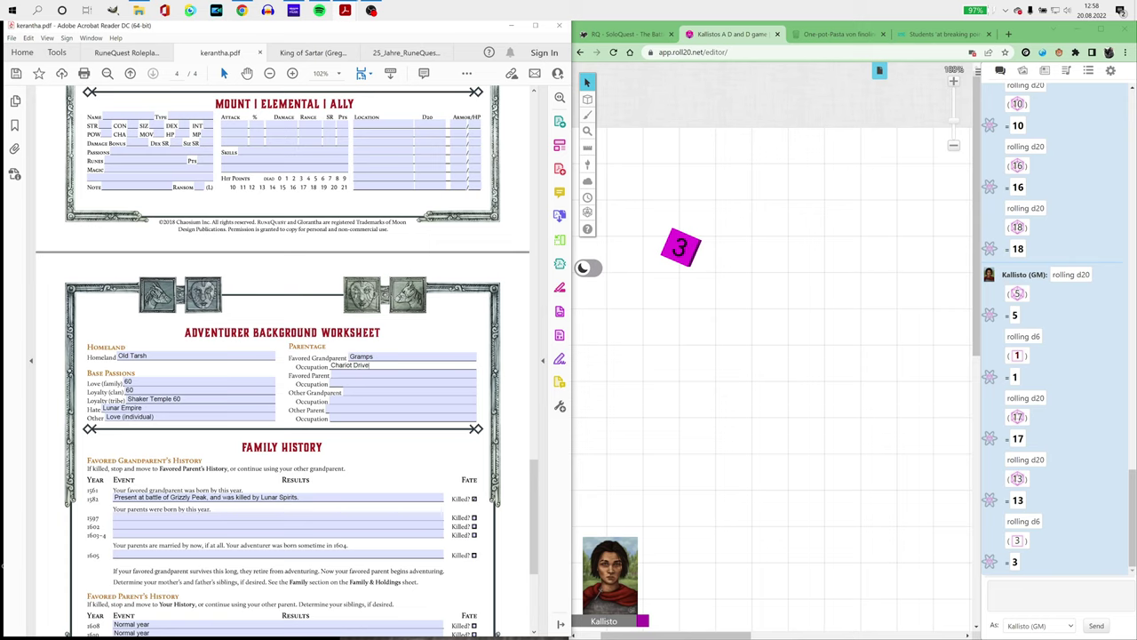
key(Tab)
key(Tab)
key(shift+Tab)
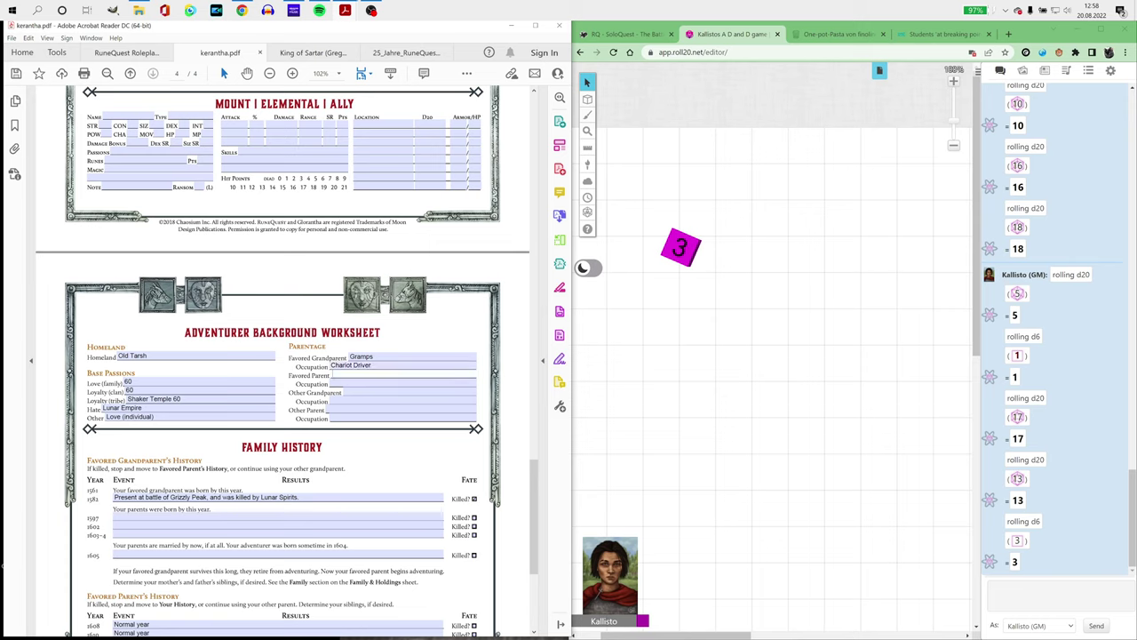
text(Mum)
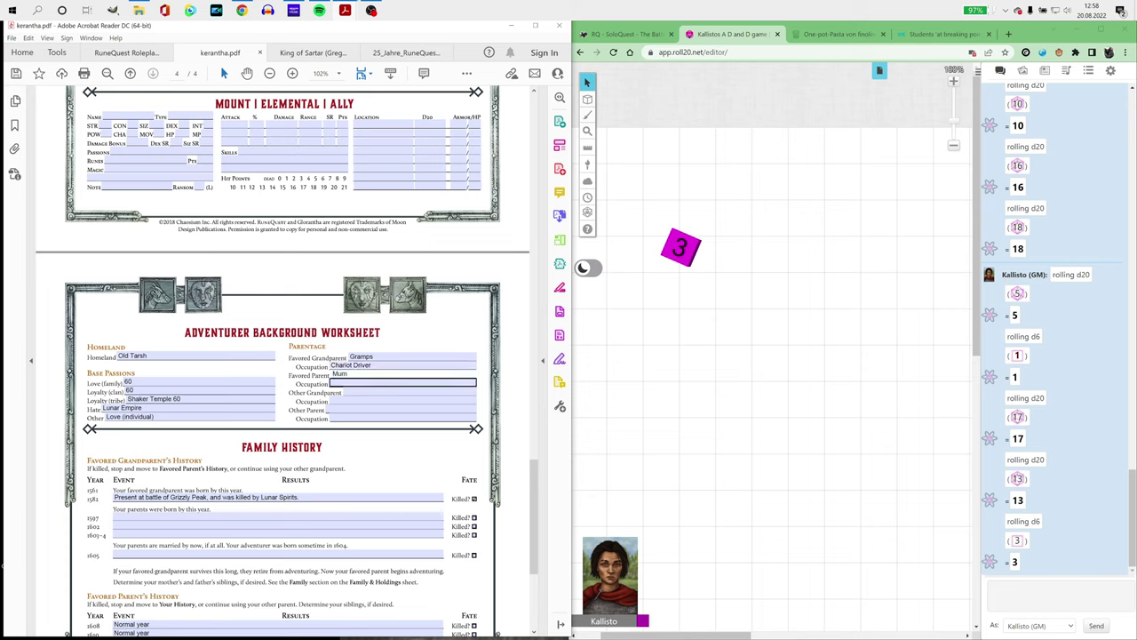
text(Huntress)
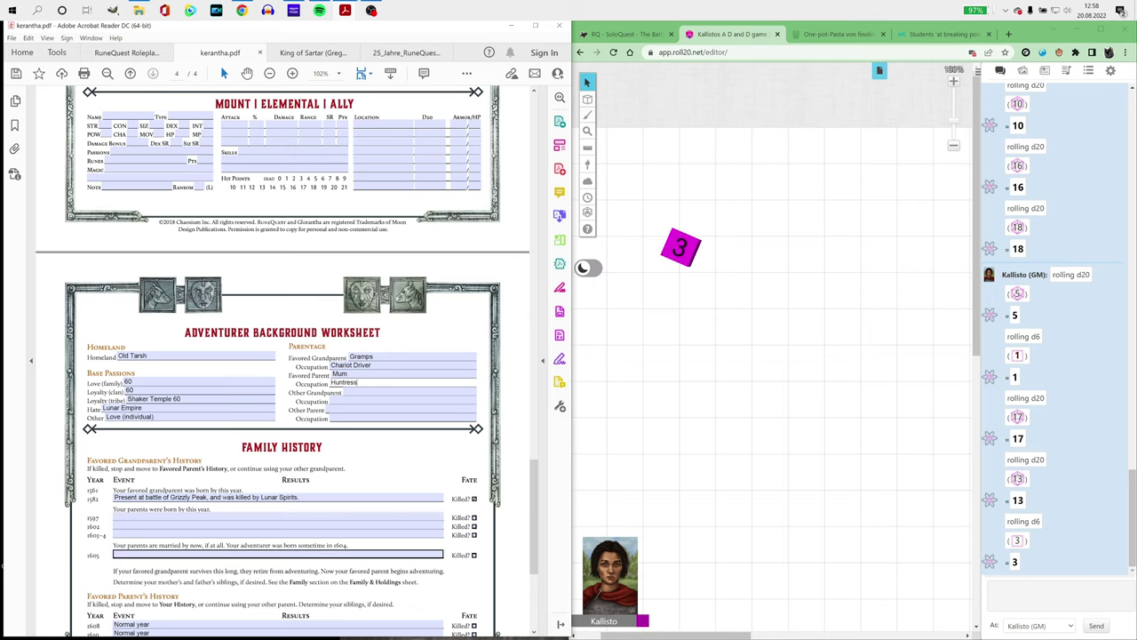
Step: Roll a d4 for the number of siblings and enter 'Bro 1' as the first sibling
scroll(359, 586, up, 6)
scroll(359, 399, up, 5)
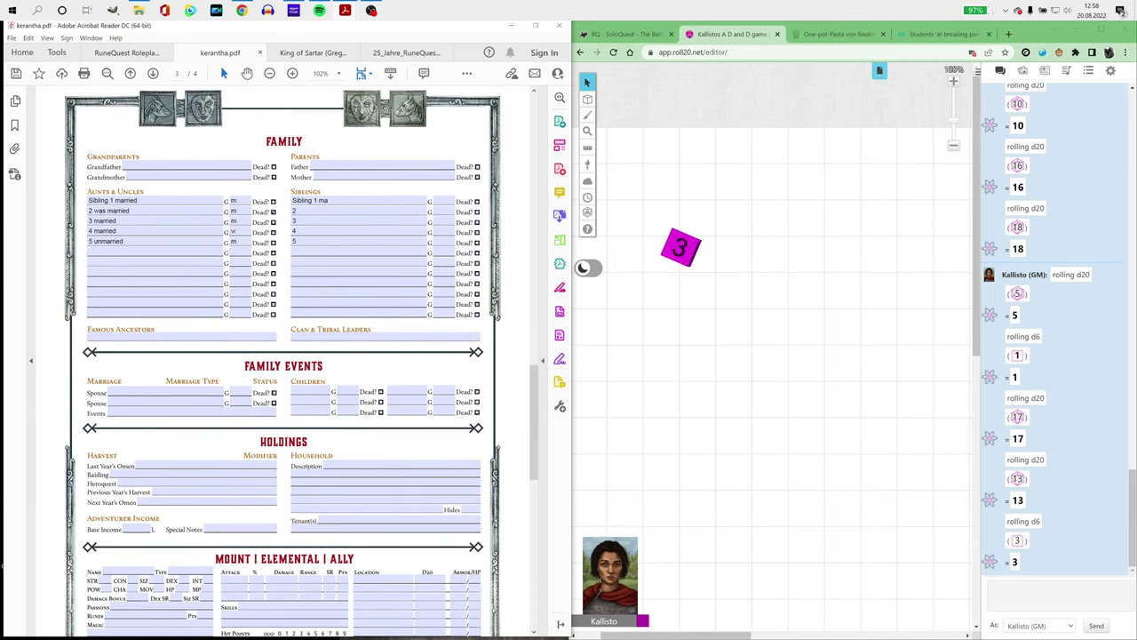
mouse_move(587, 213)
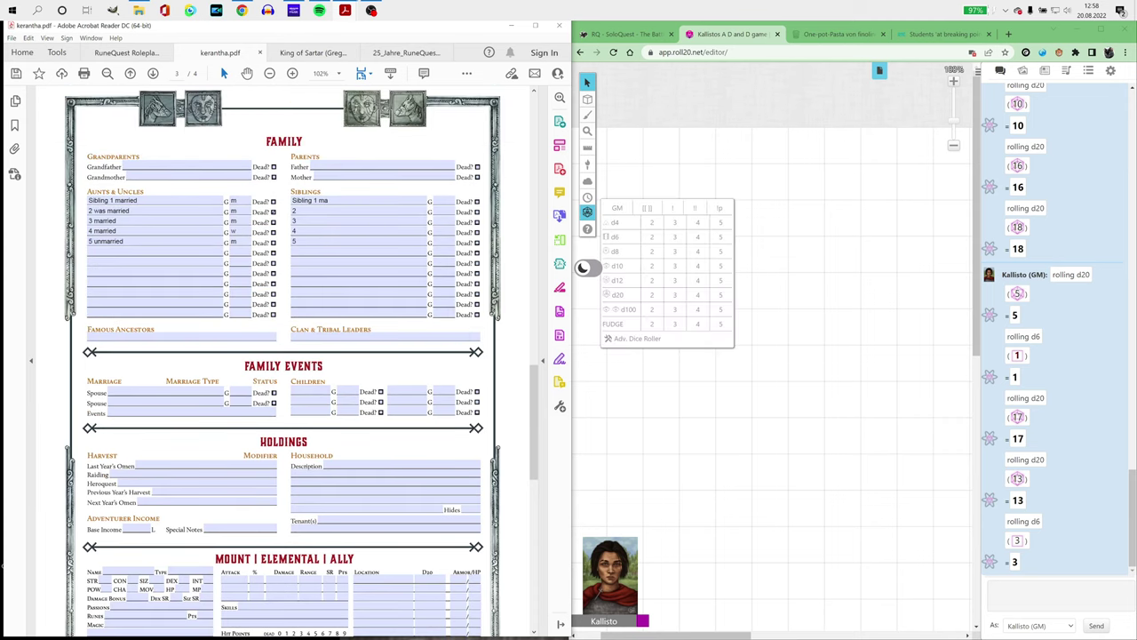
click(620, 222)
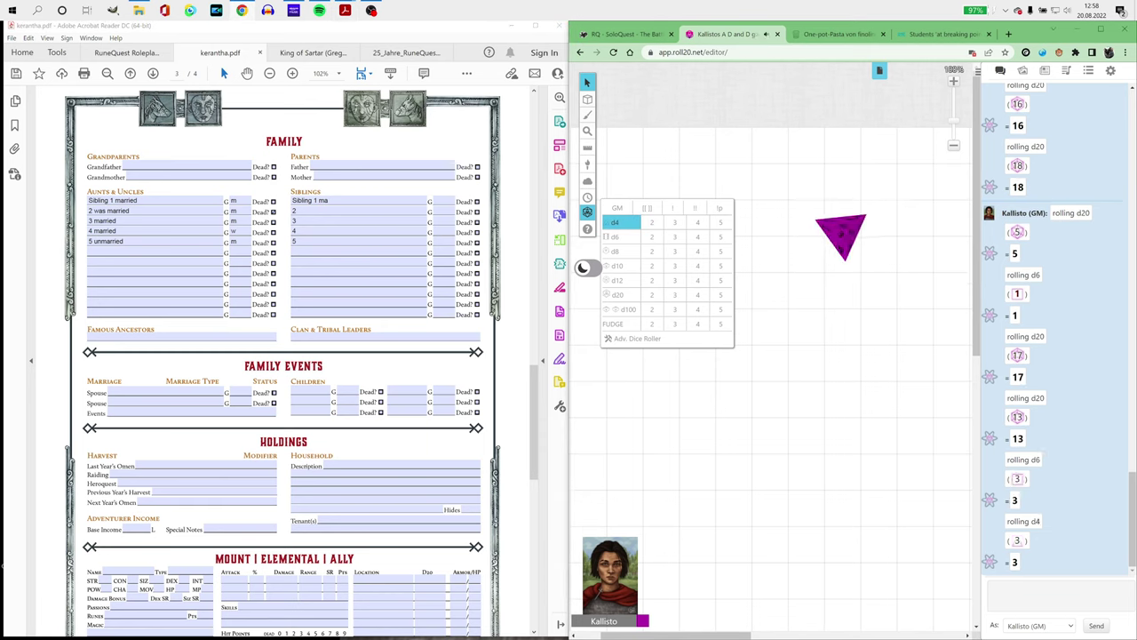
click(355, 201)
text(Bro 1)
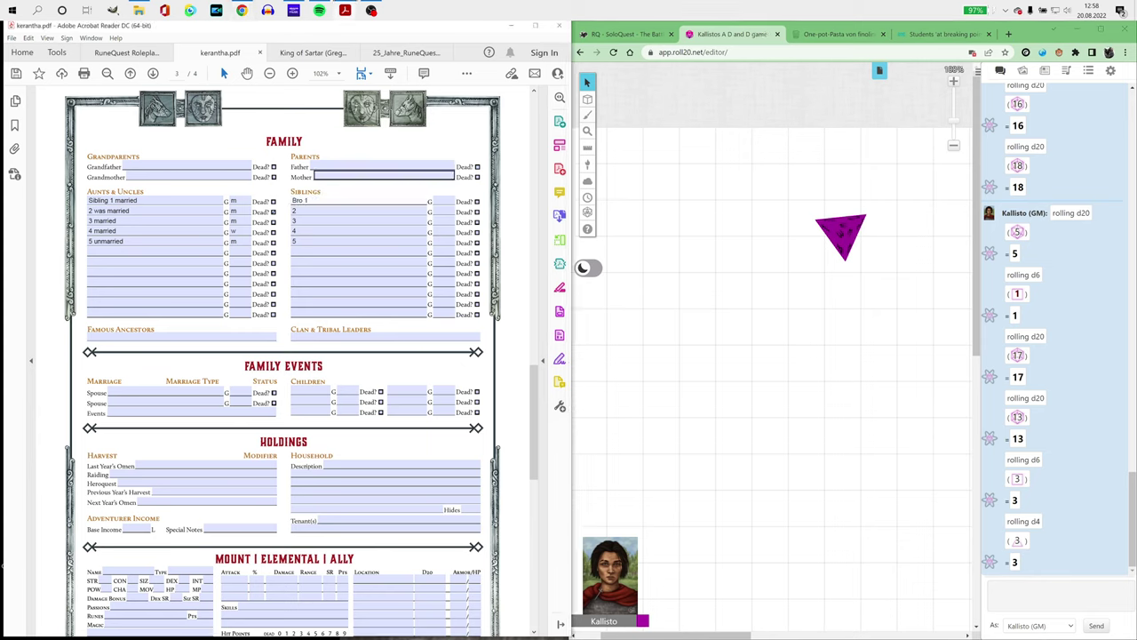
Step: Roll another d4, add the sisters including 'Sis 2', and clear leftover placeholder rows
mouse_move(587, 211)
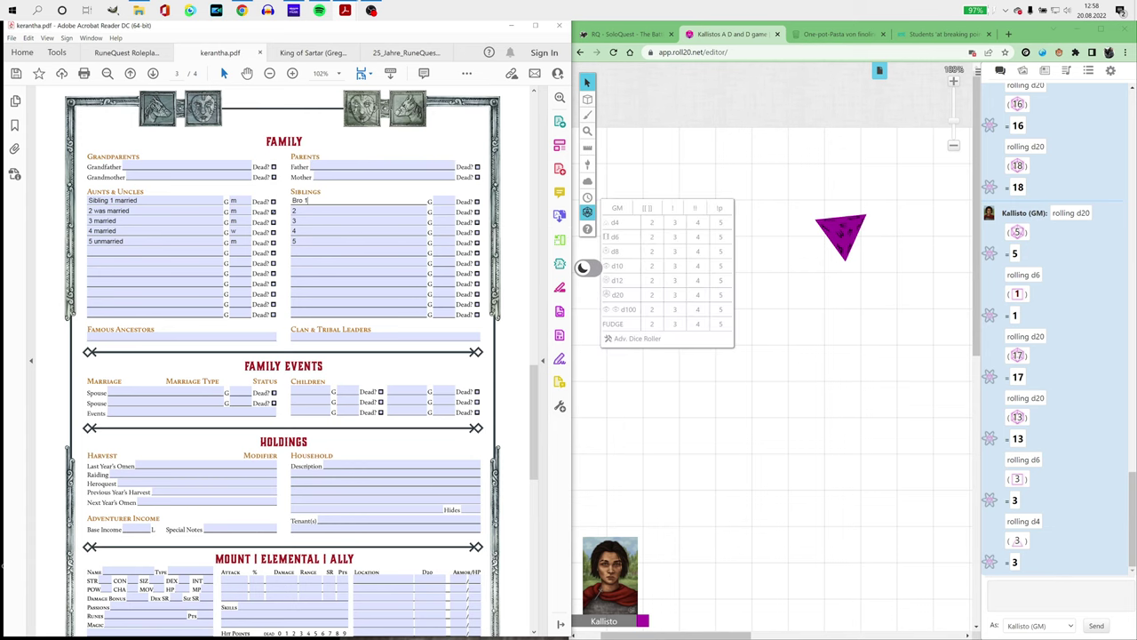
click(621, 222)
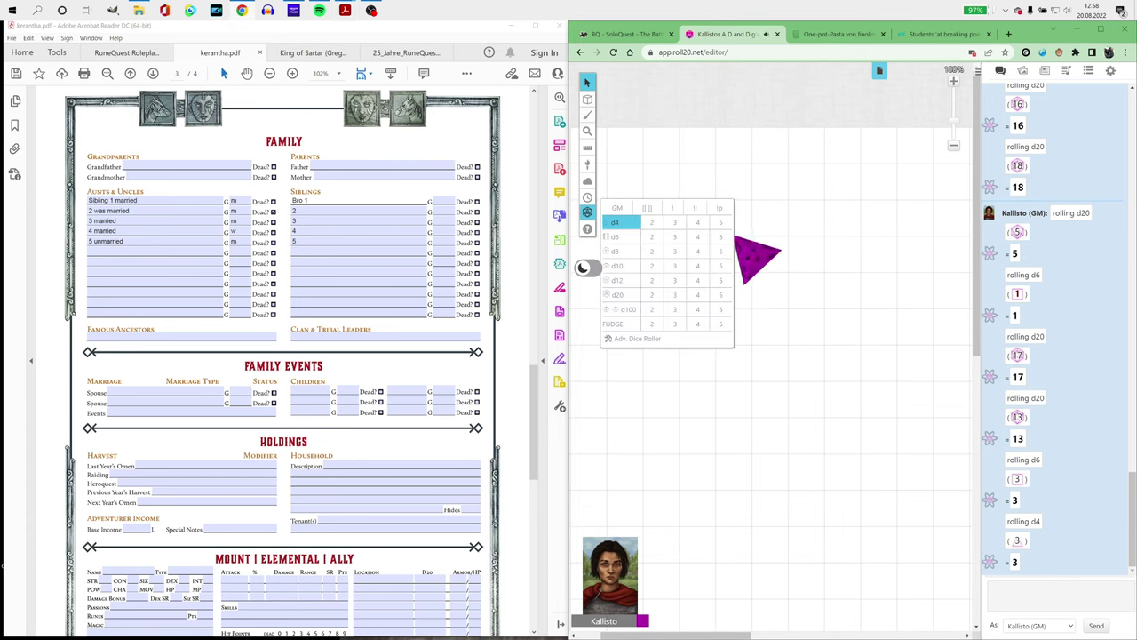
click(239, 211)
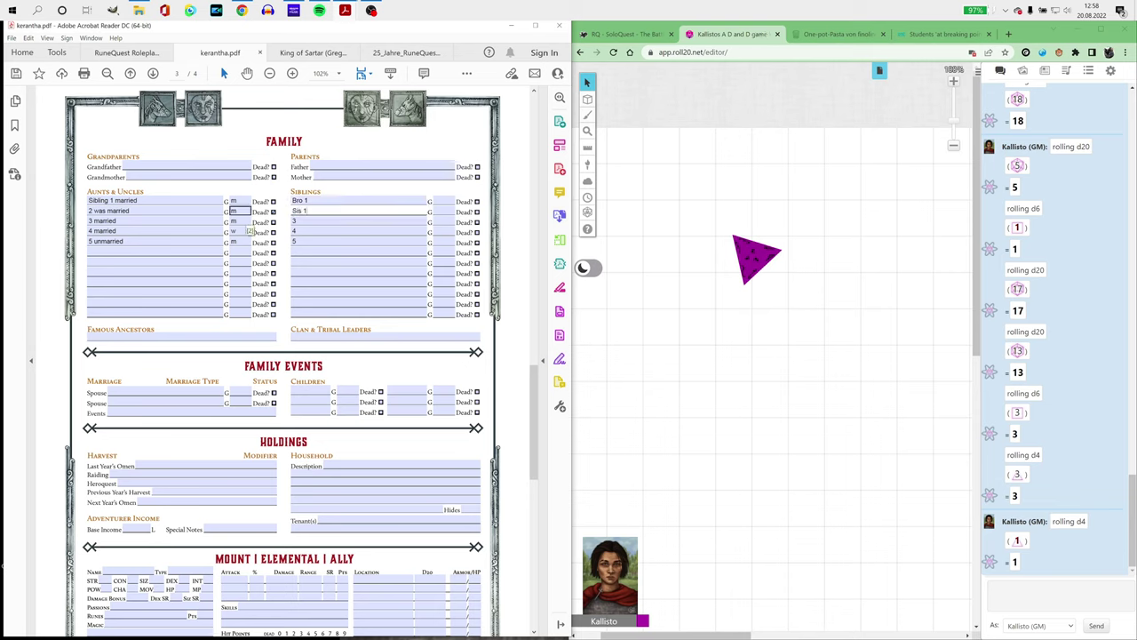
mouse_move(587, 212)
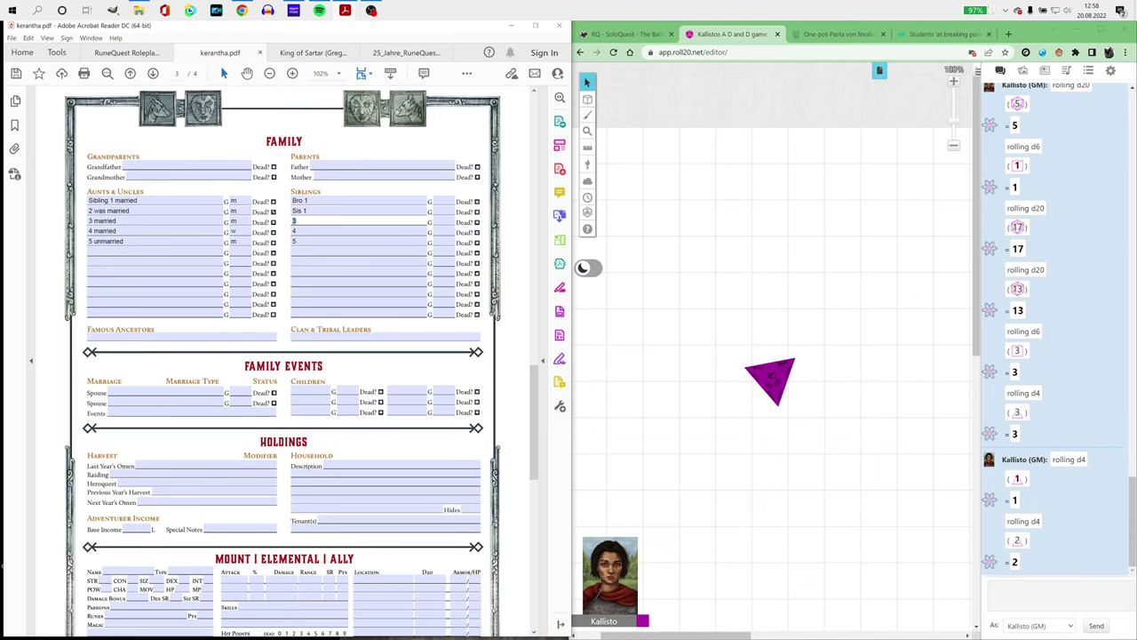
text(Sis 2)
key(Tab)
key(BackSpace)
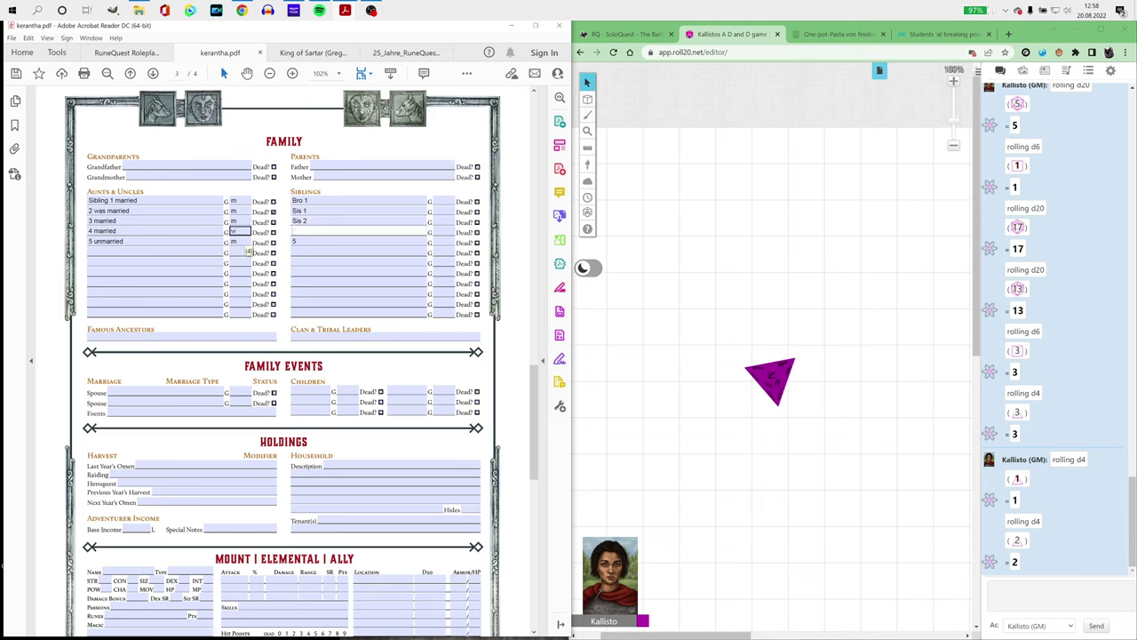
key(Tab)
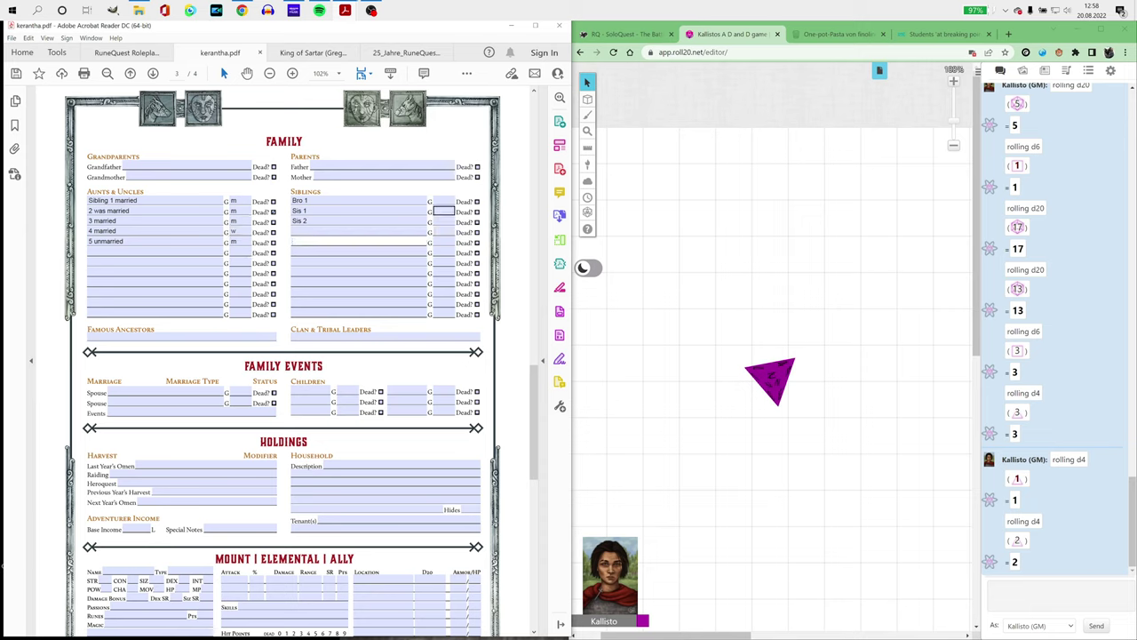
click(444, 211)
Step: Fill in the siblings' gender boxes as m, f and f
click(435, 202)
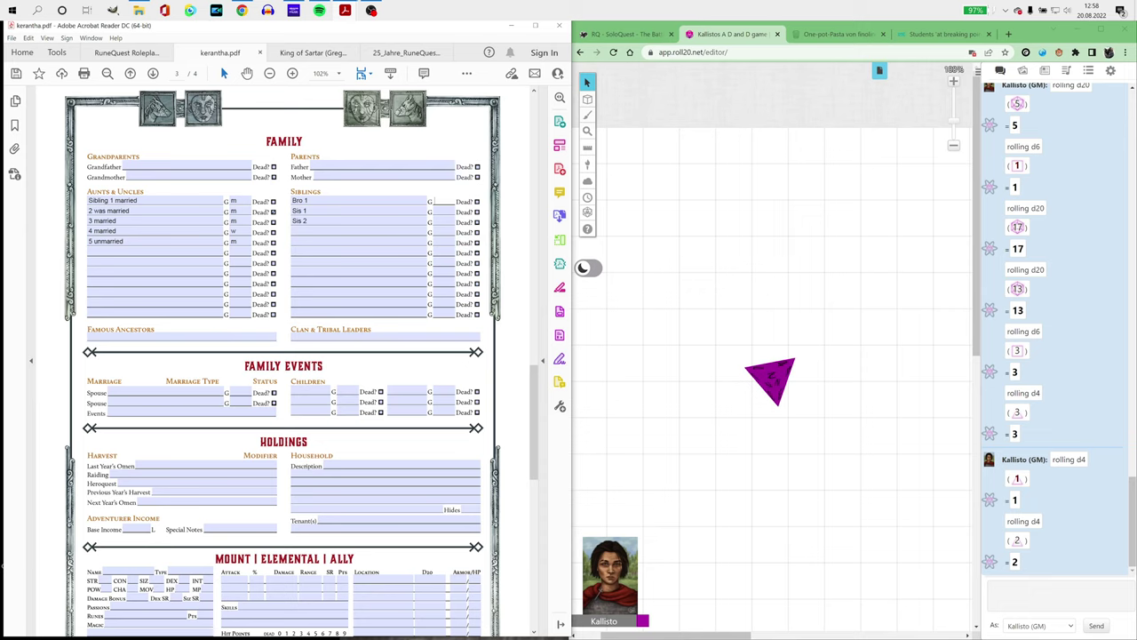
key(Tab)
text(f)
key(Tab)
text(f)
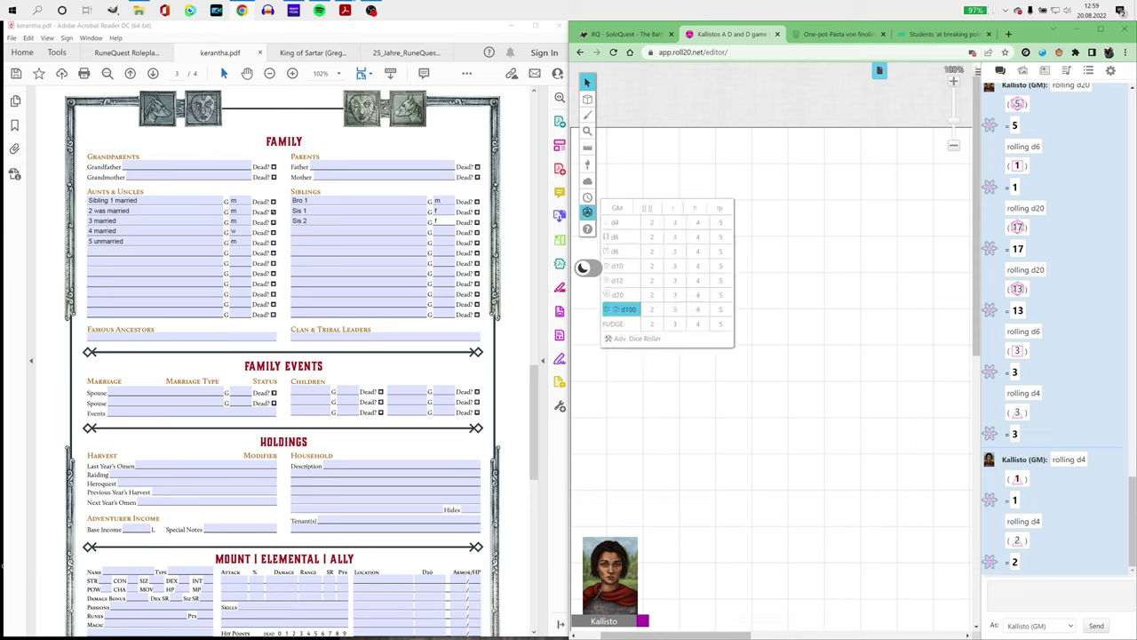
Step: Roll several d20s with Roll20's dice roller
click(620, 294)
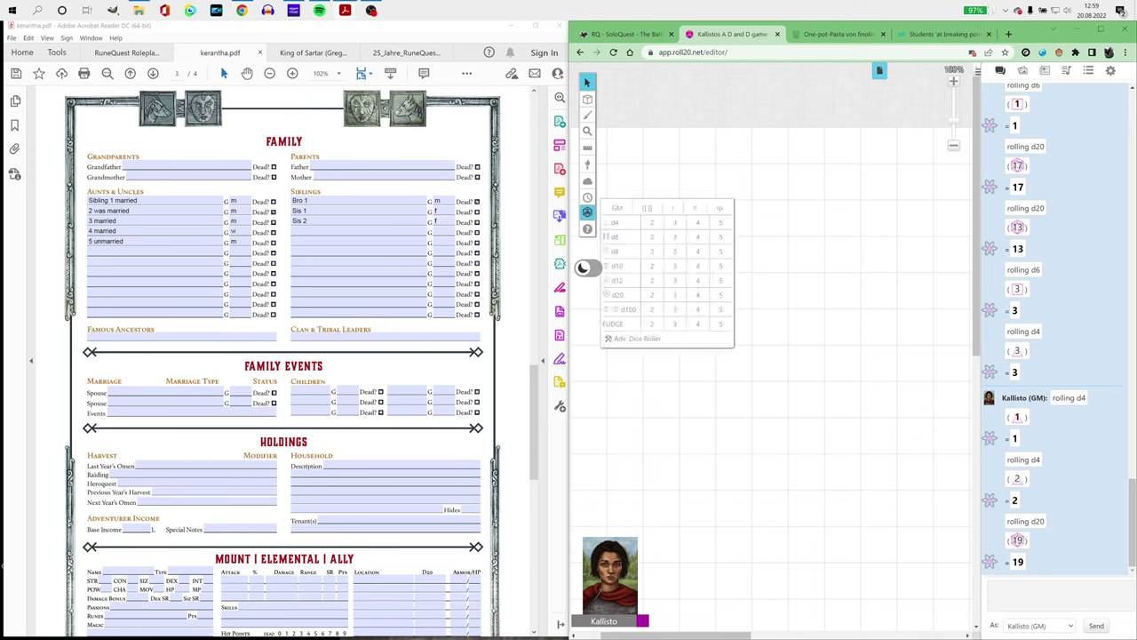
click(586, 211)
click(902, 211)
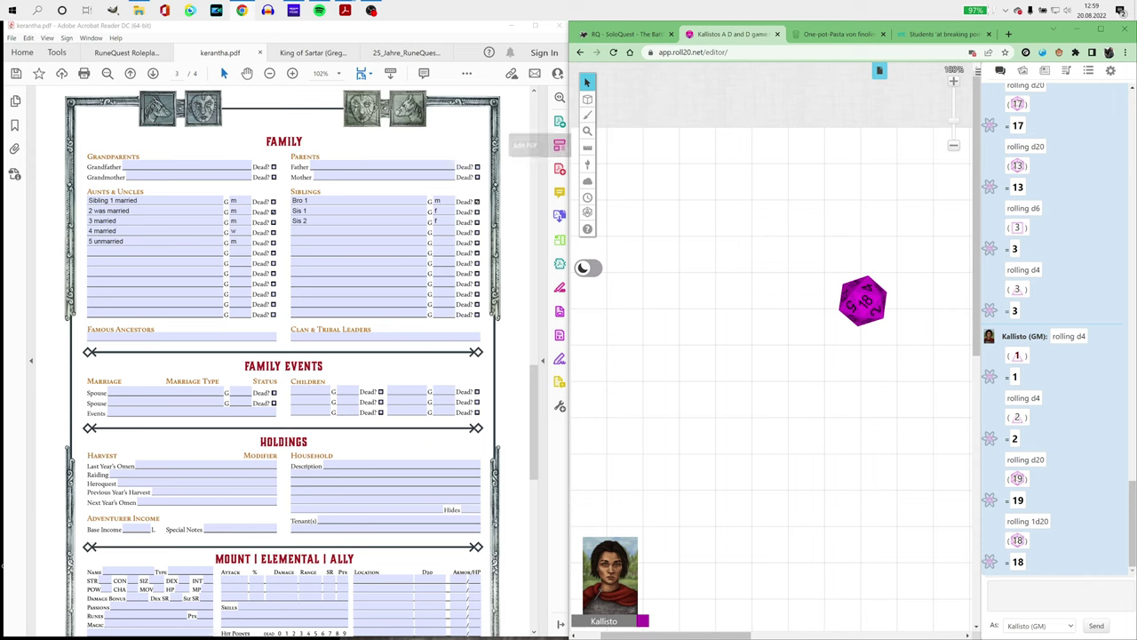
mouse_move(586, 212)
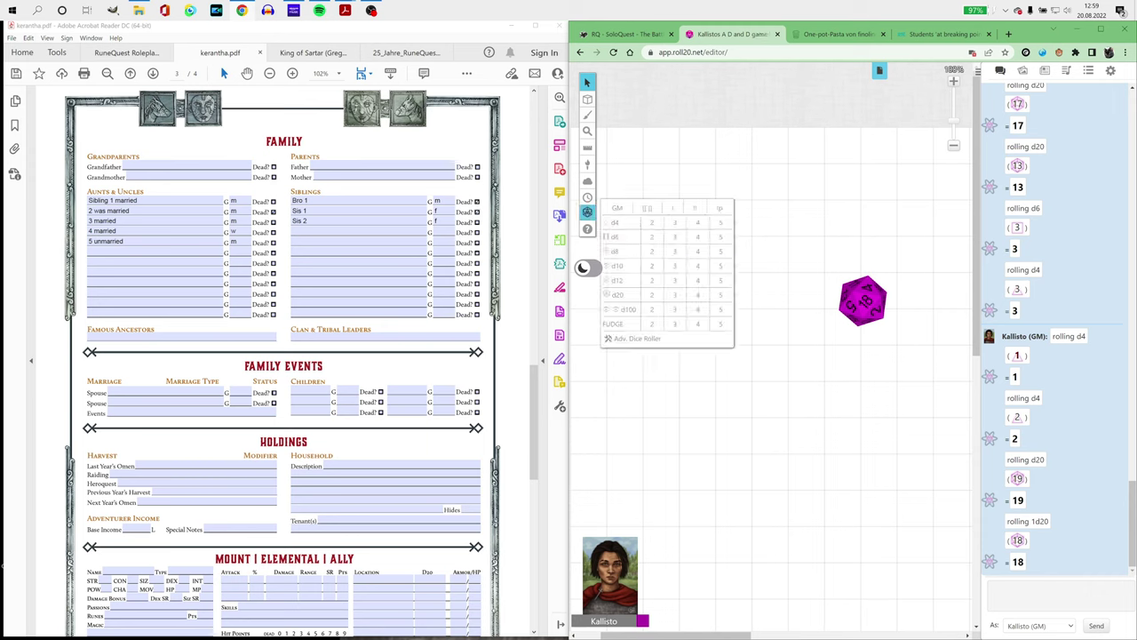
click(633, 339)
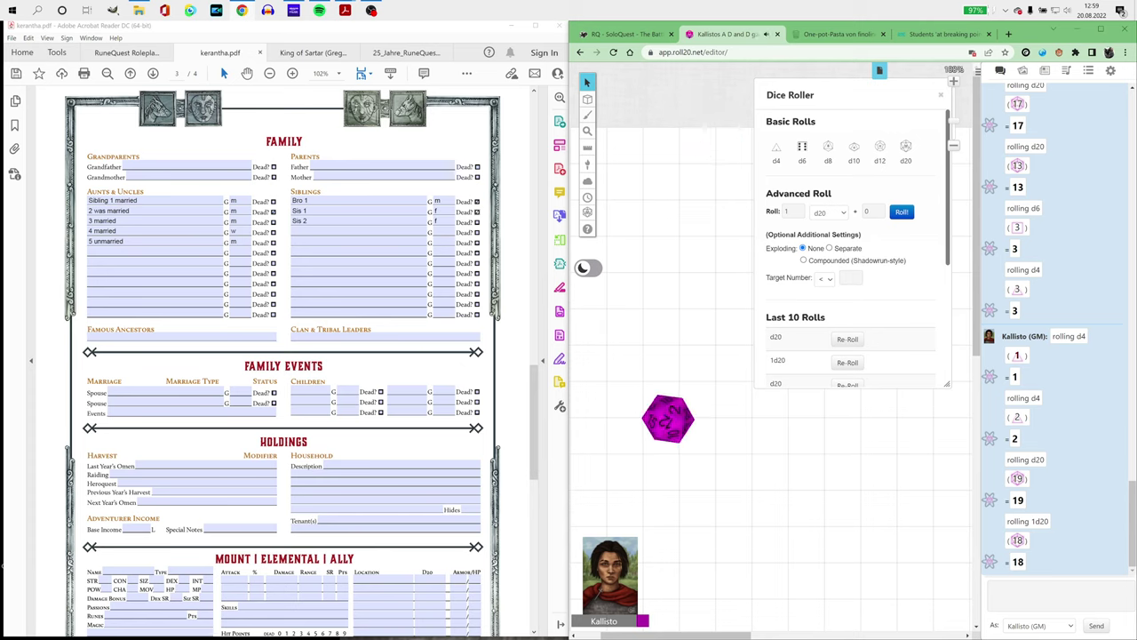
key(Escape)
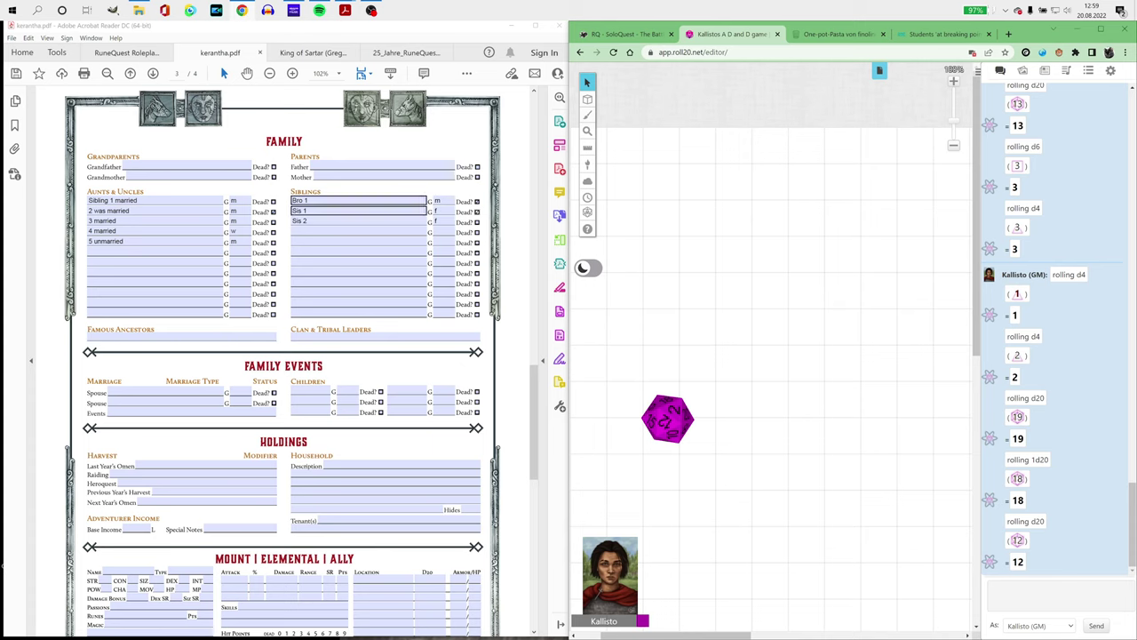
Step: Confirm Sis 2's gender as f and change her name to 'Sis 2 unmarried'
click(443, 221)
text(f)
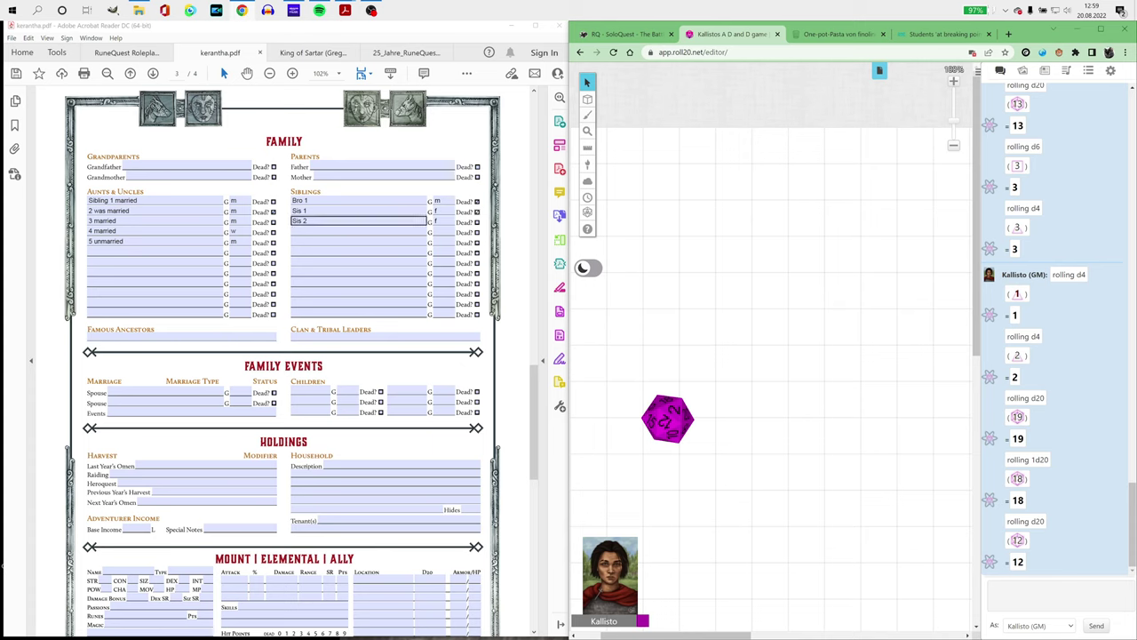
click(355, 221)
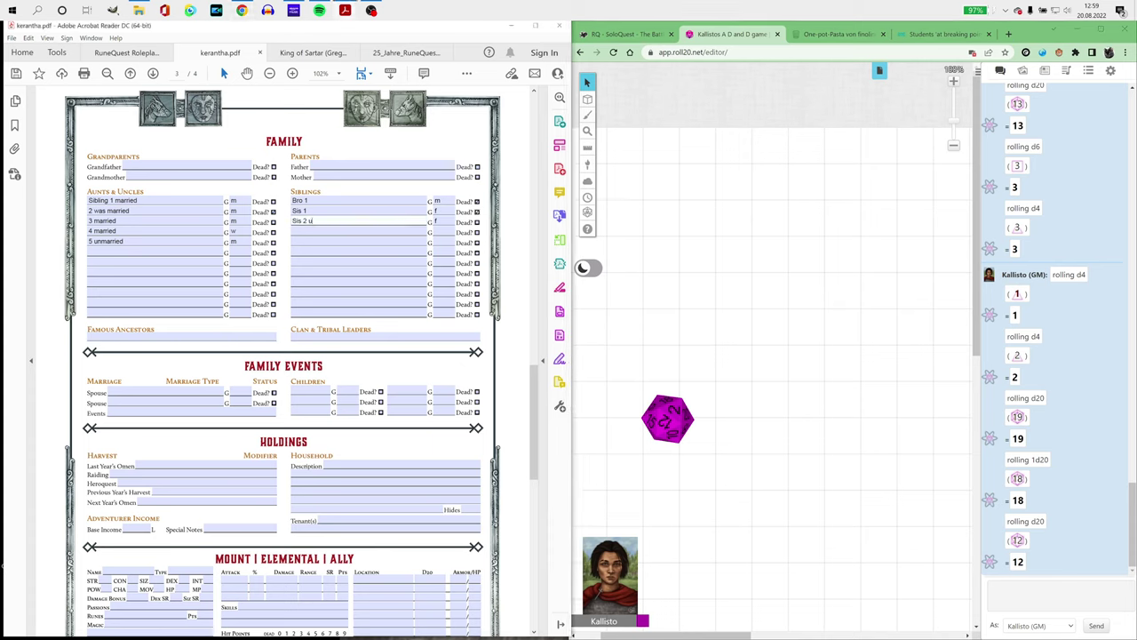
text(unmarried)
key(Return)
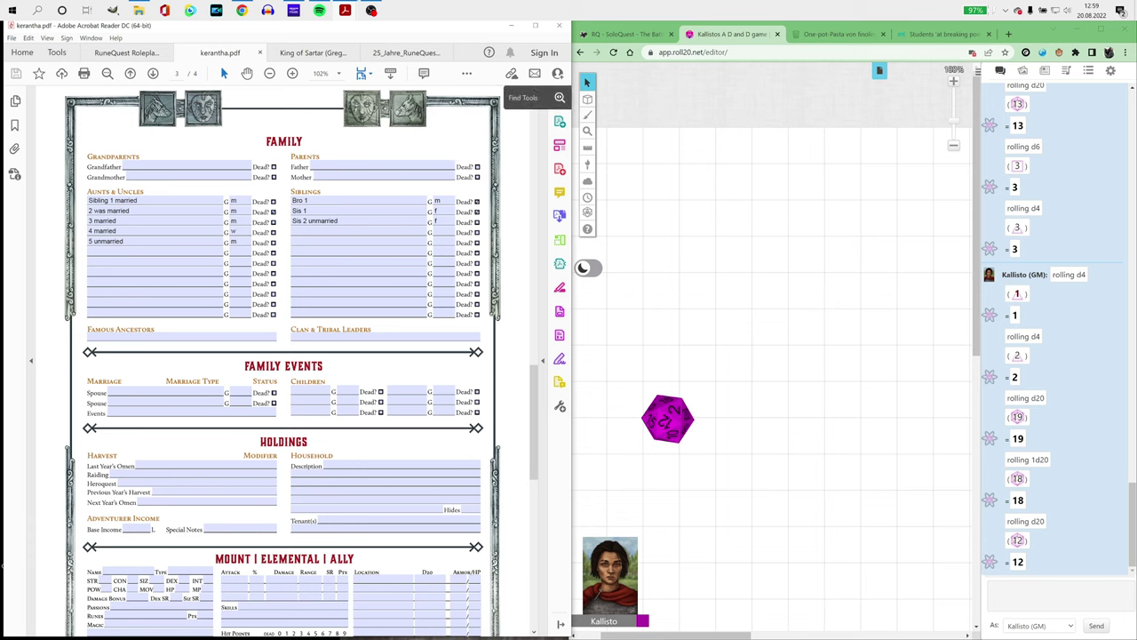
Step: Roll two d20s in Roll20's quick roller, getting 14 and 12
mouse_move(588, 213)
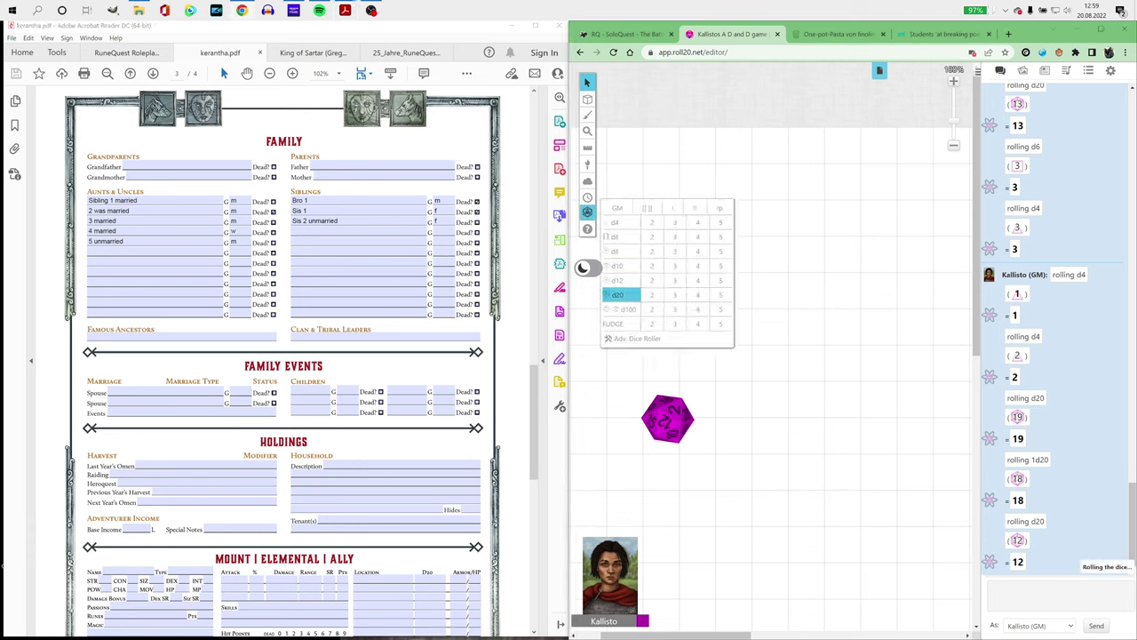
click(620, 295)
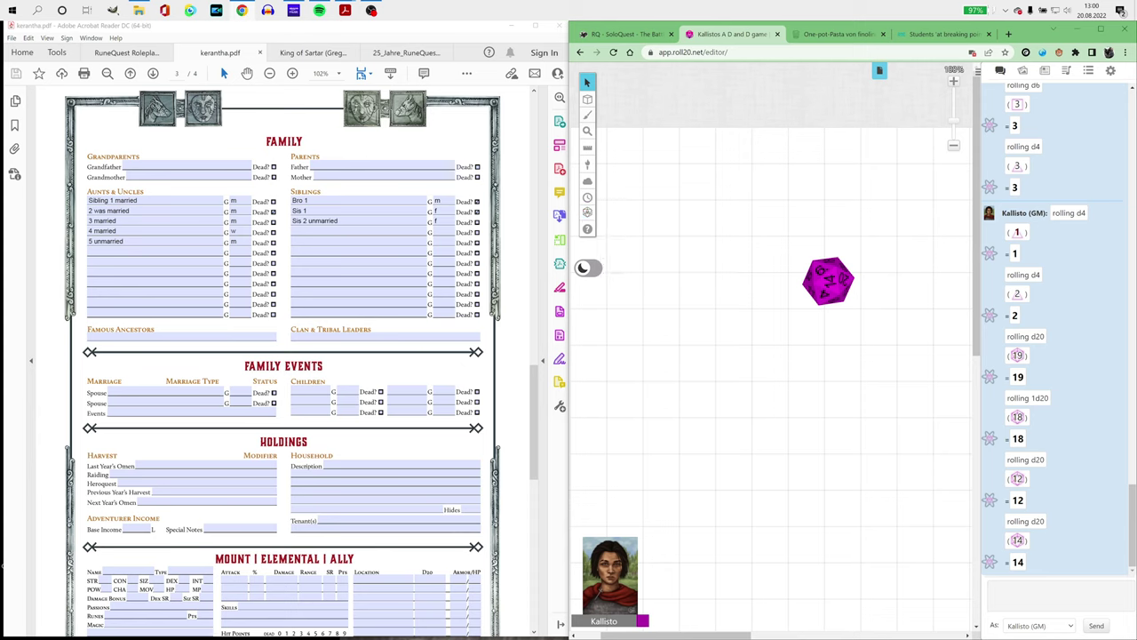
mouse_move(588, 212)
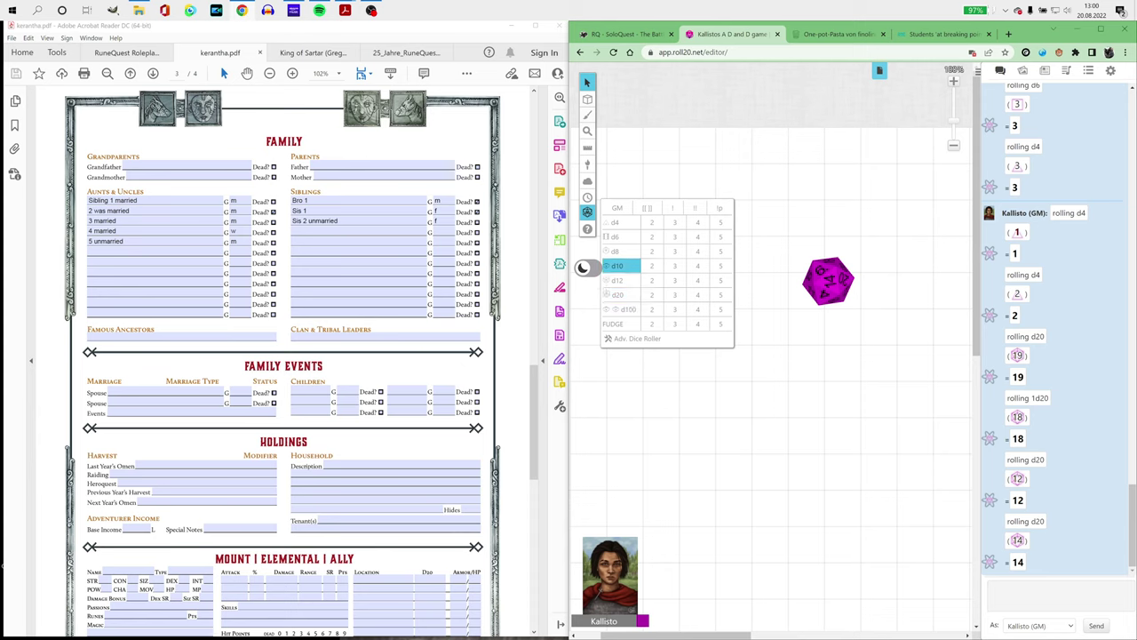
click(617, 294)
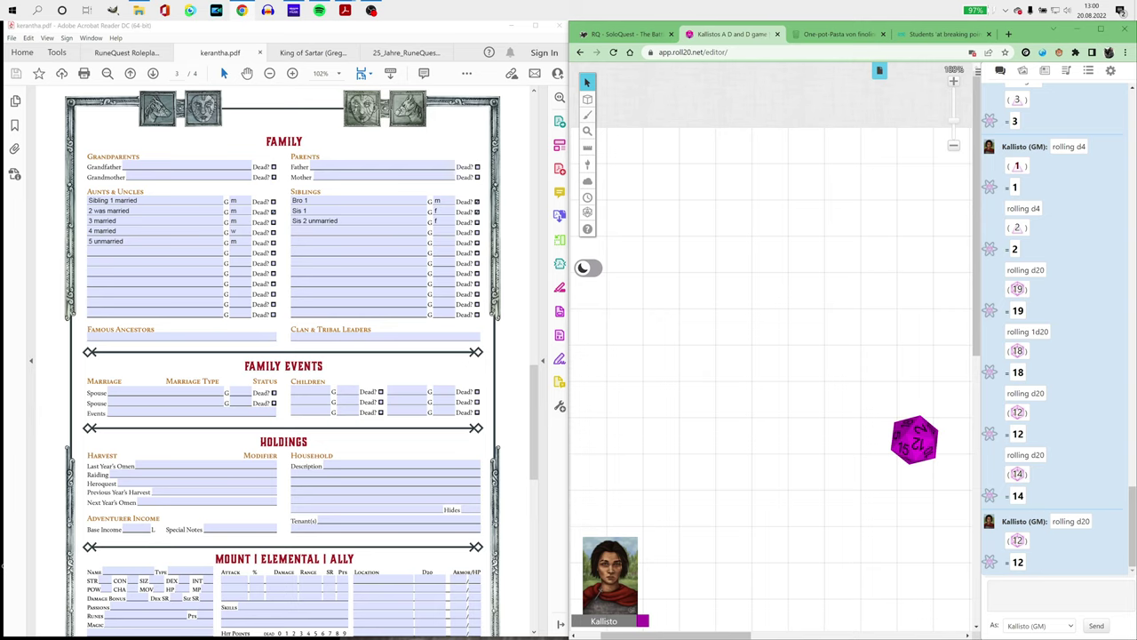
Step: Enter 'Survived battle of Pennel Ford' as the 1624 Your History event
scroll(382, 490, down, 6)
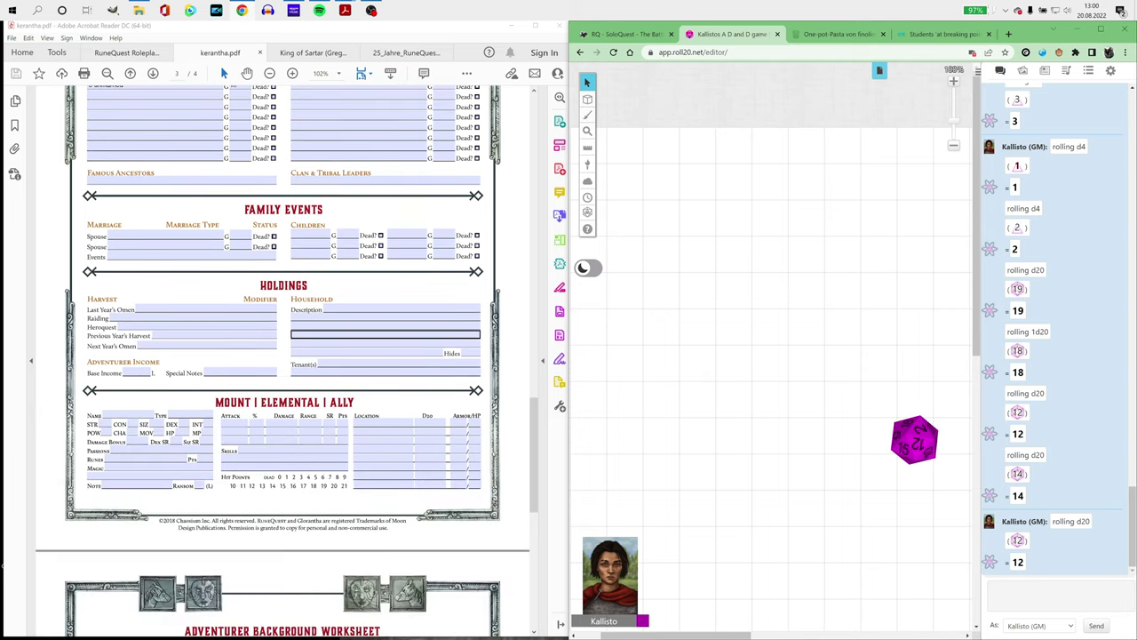
scroll(282, 355, down, 7)
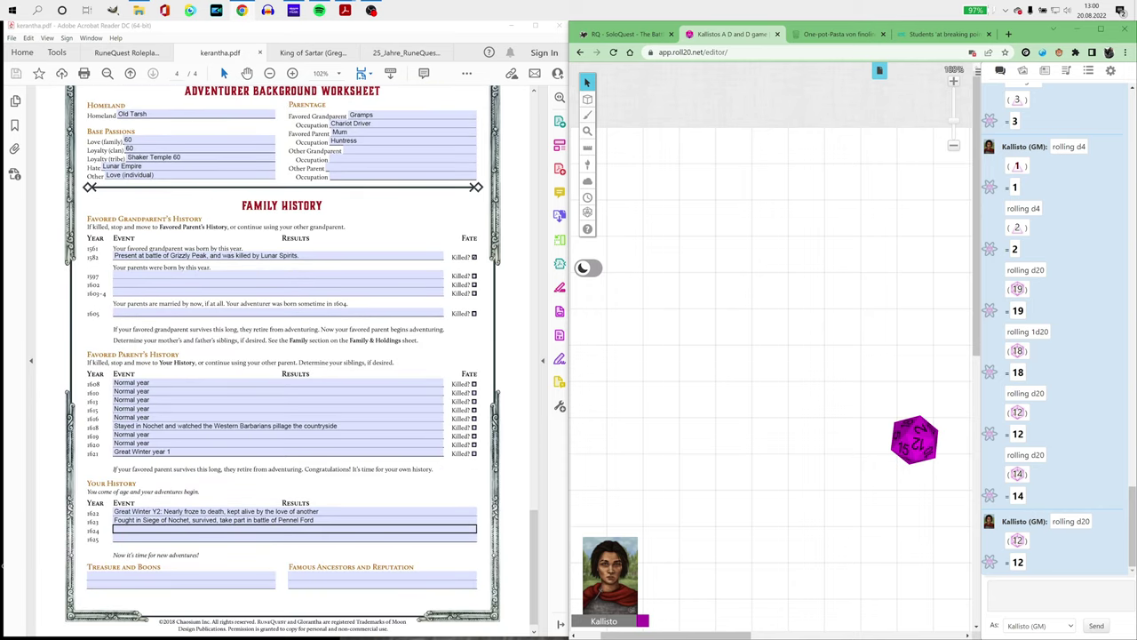
click(116, 529)
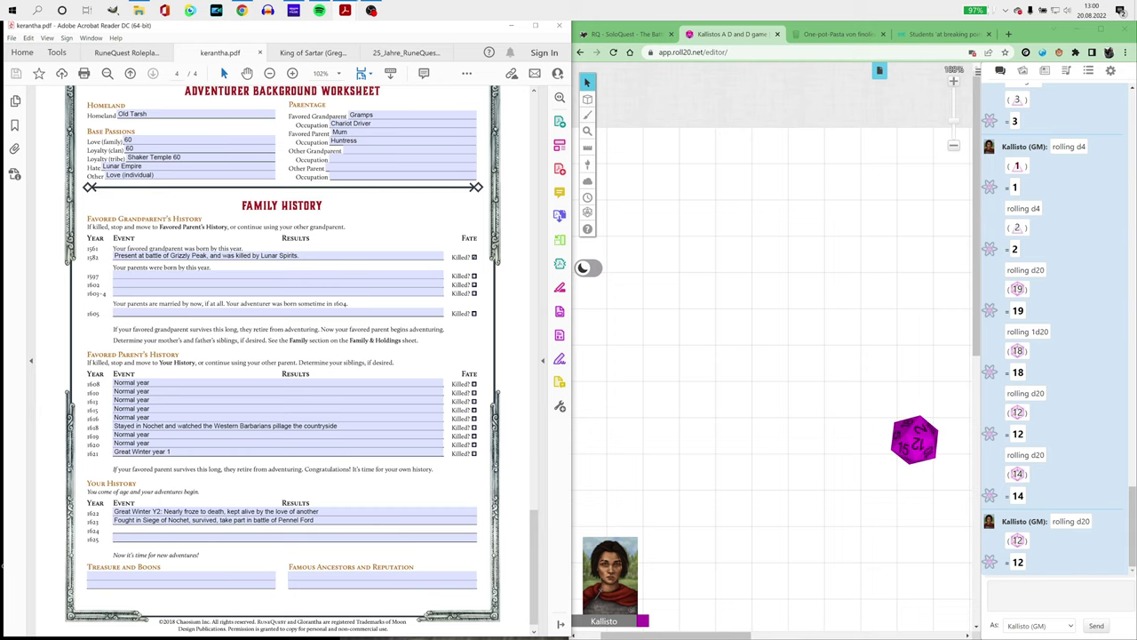
text(Survived nat)
key(BackSpace)
key(BackSpace)
text(battle of Peenel)
key(BackSpace)
key(BackSpace)
key(BackSpace)
text(nel)
Step: Change the Battle skill on page 2 from 15 to 20
scroll(283, 355, up, 3)
scroll(282, 356, up, 8)
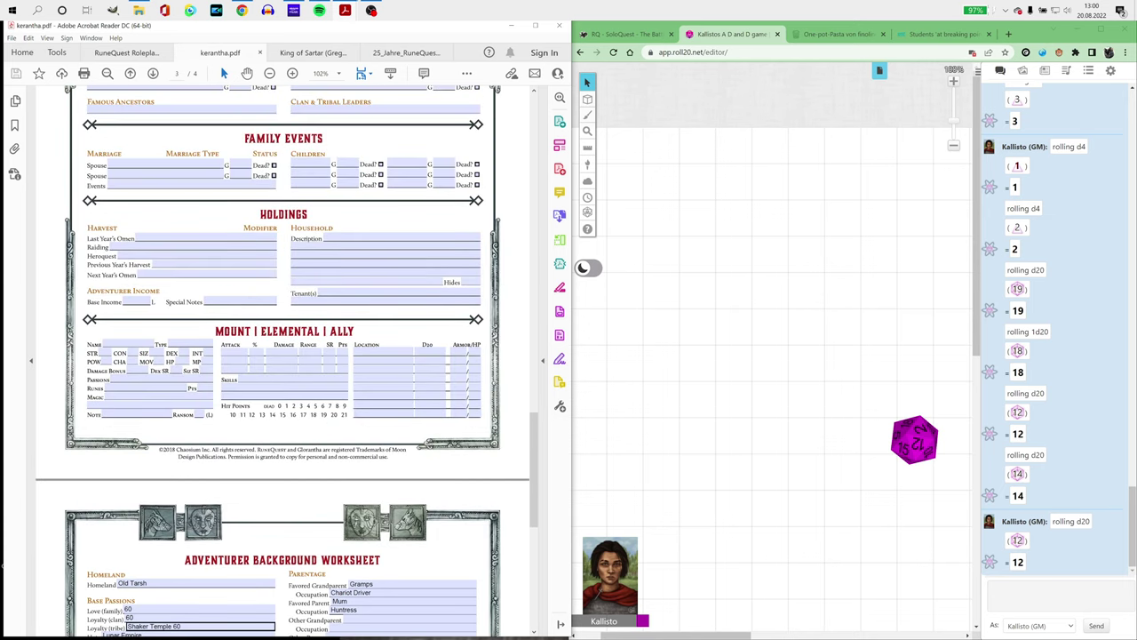
scroll(282, 356, up, 1)
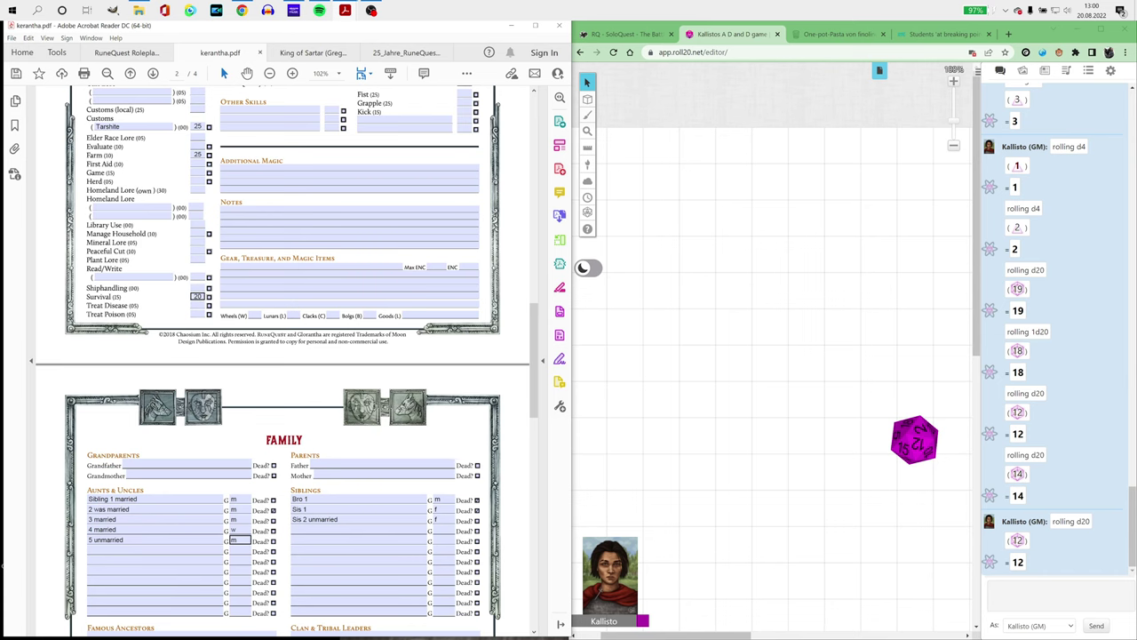
scroll(198, 205, up, 1)
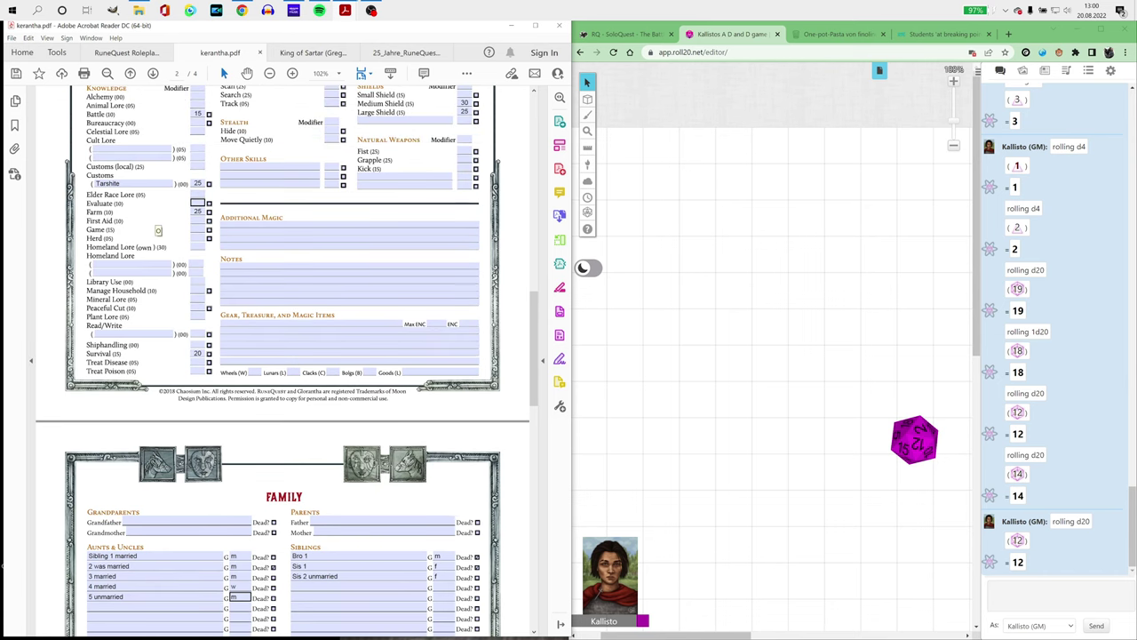
scroll(158, 231, up, 1)
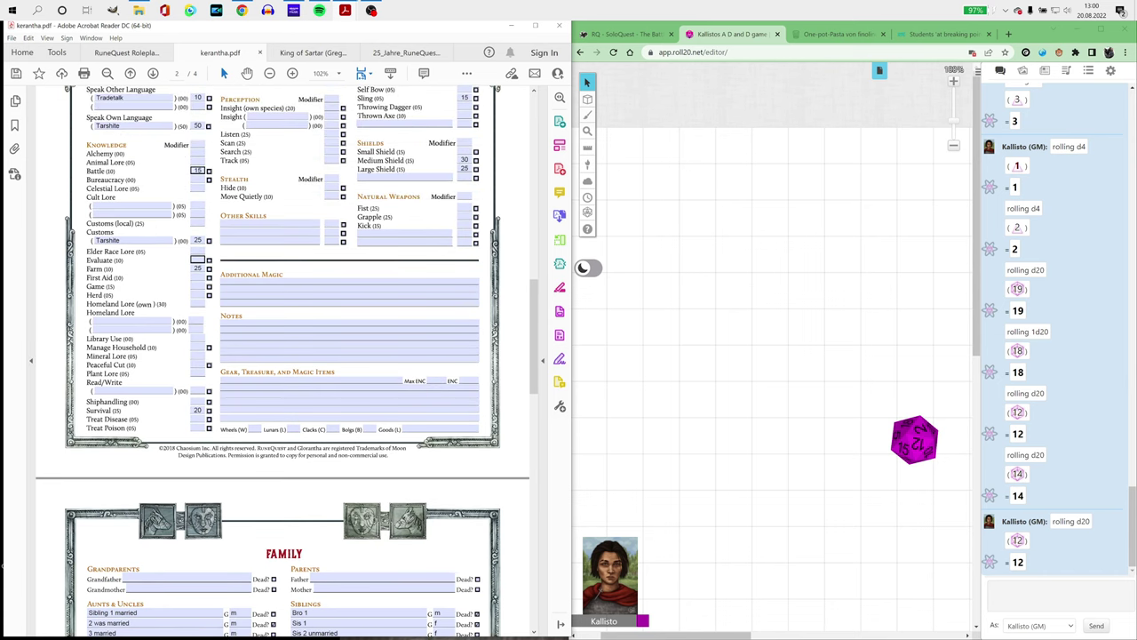
double_click(198, 170)
text(20)
Step: Scroll down through pages 3 and 4 to the Your History table
scroll(282, 356, down, 10)
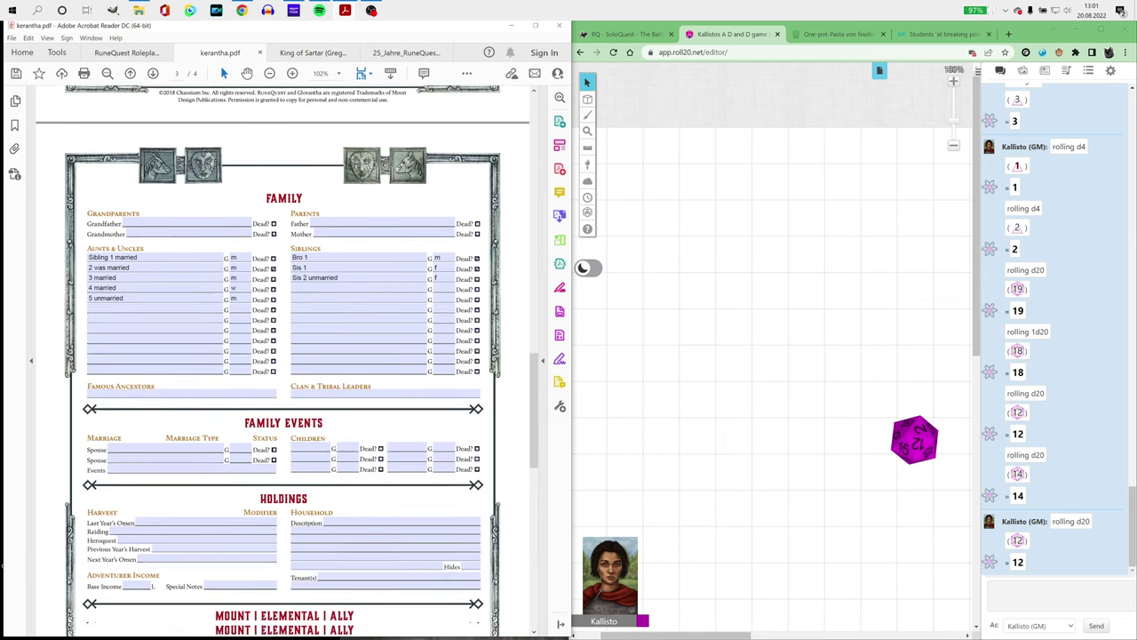
scroll(283, 356, down, 11)
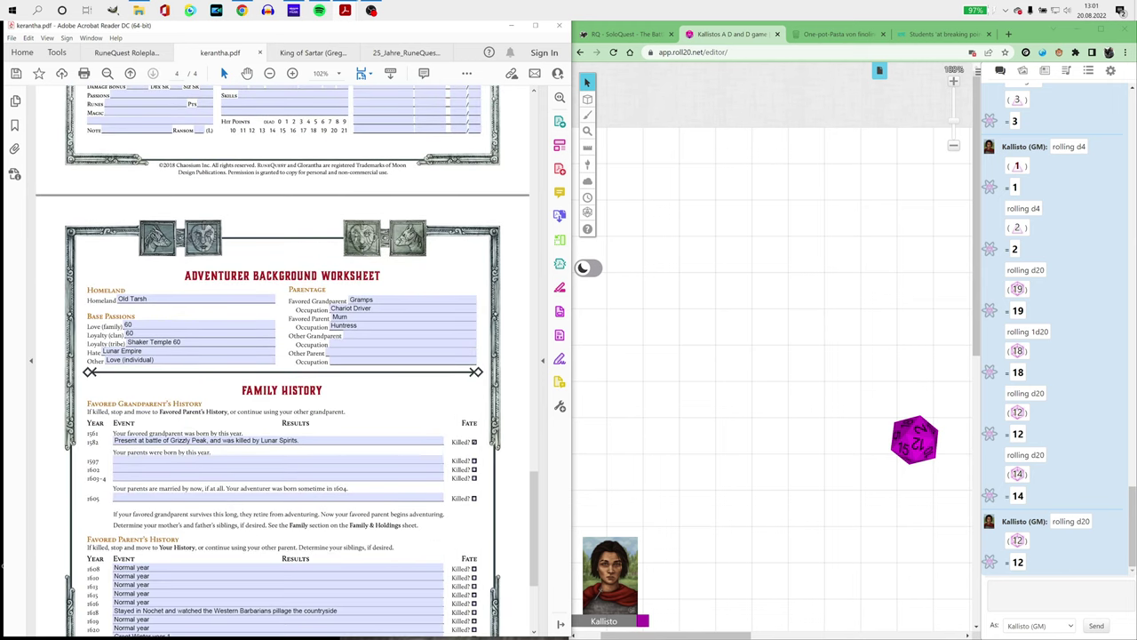
scroll(283, 356, down, 3)
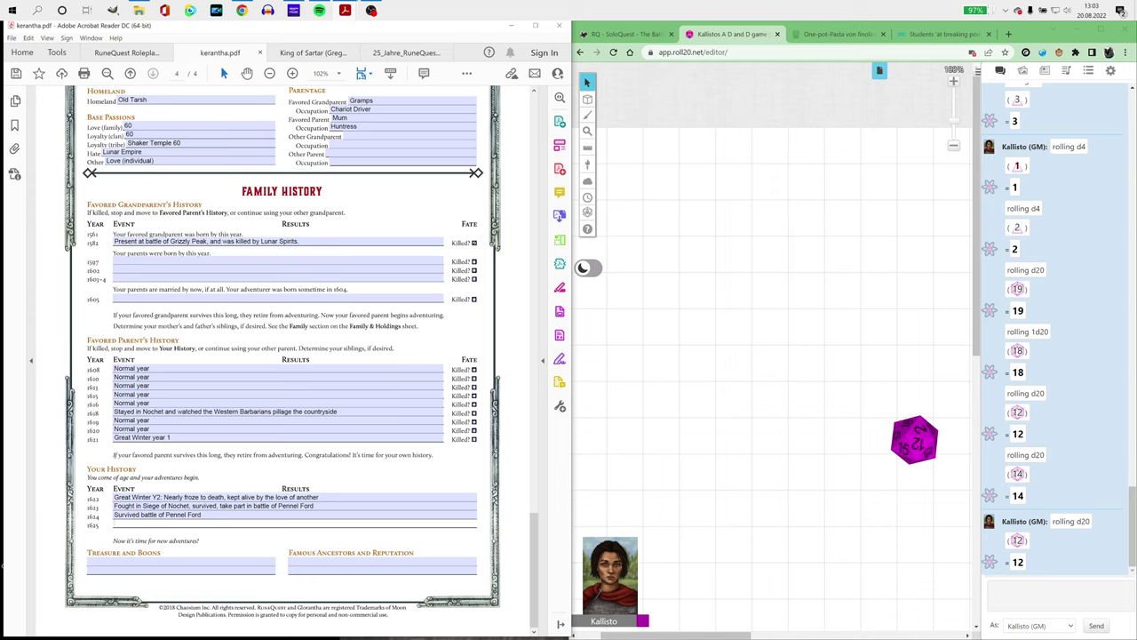
Step: Roll d20s in Roll20's quick roller, getting 20 and then 5
mouse_move(588, 213)
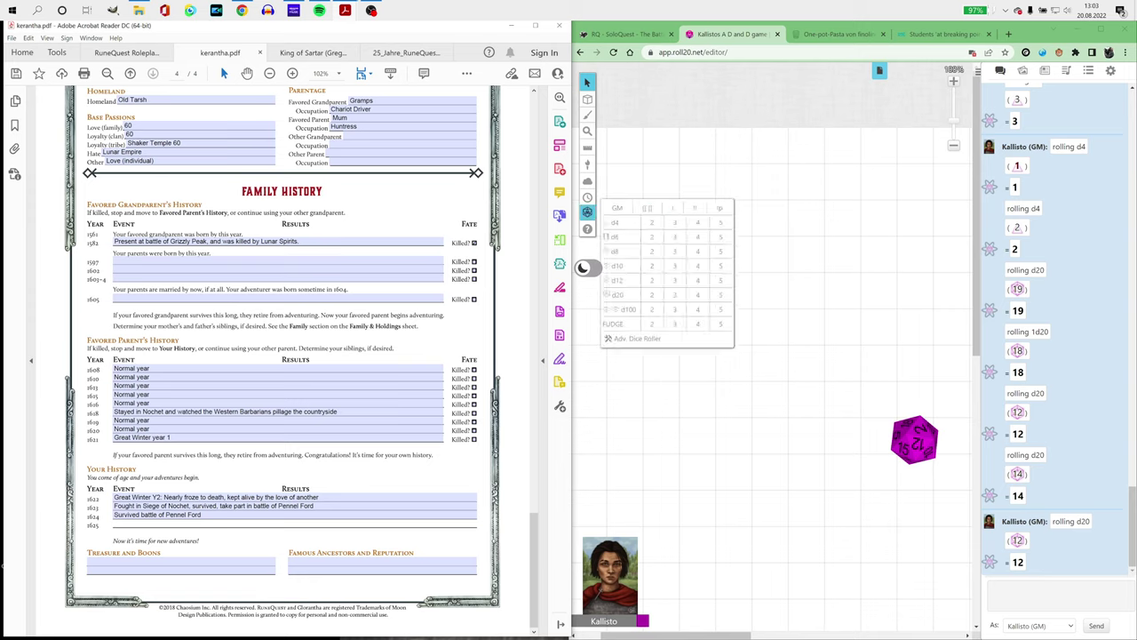
click(617, 294)
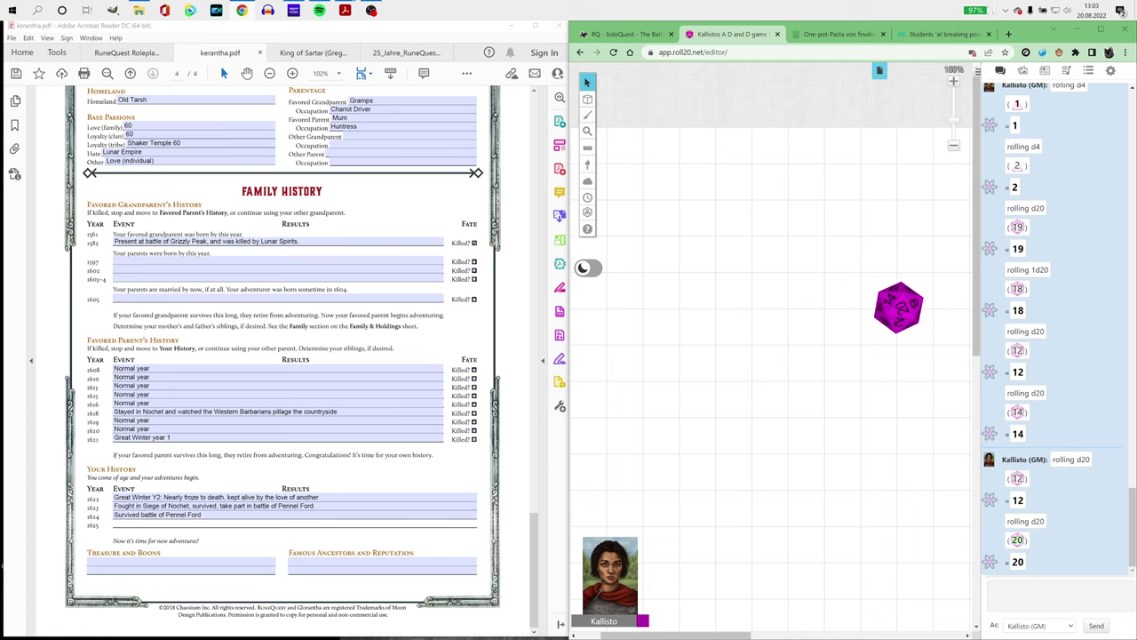
mouse_move(587, 211)
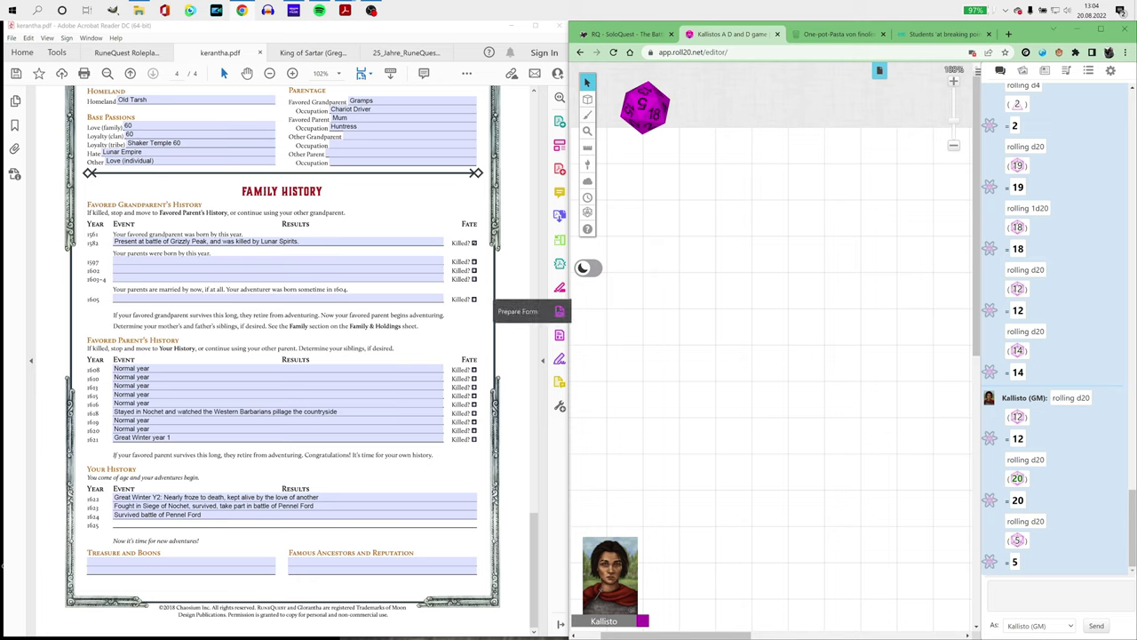
Step: Enter 'Nearly killed at the liberation of pavis' as the 1625 Your History entry
click(293, 519)
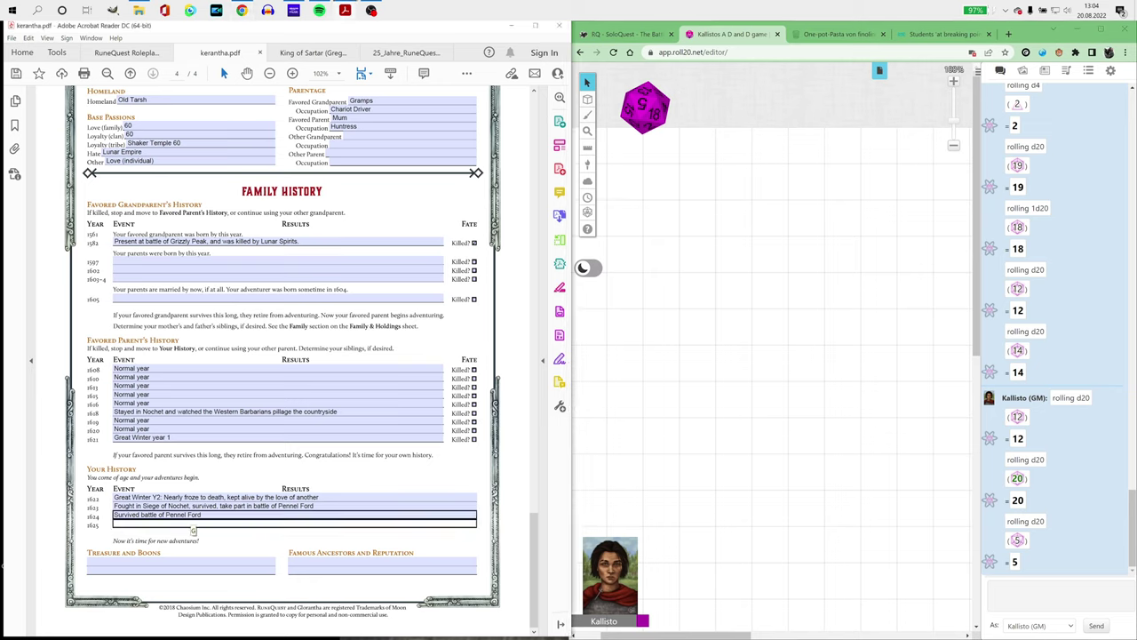
text(Nearly killed)
text(he libera)
key(BackSpace)
key(BackSpace)
text(ration of pavis)
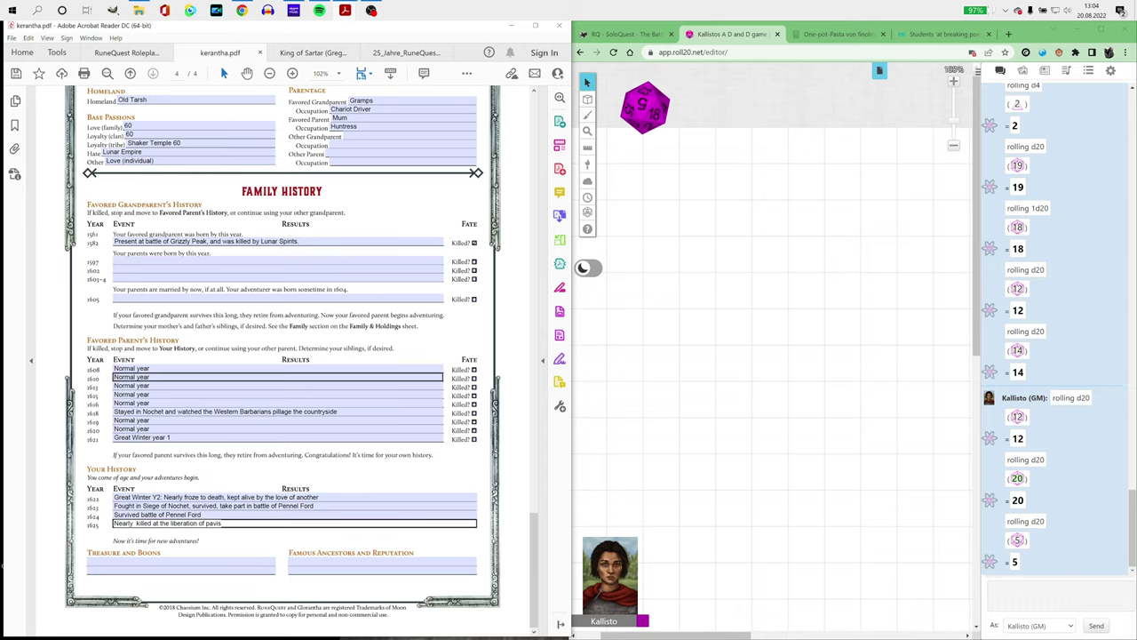
Step: Write 'Large scar over right eye' on page 2's first Notes line and dismiss Roll20's shortcuts list
scroll(266, 386, up, 1)
scroll(267, 387, up, 2)
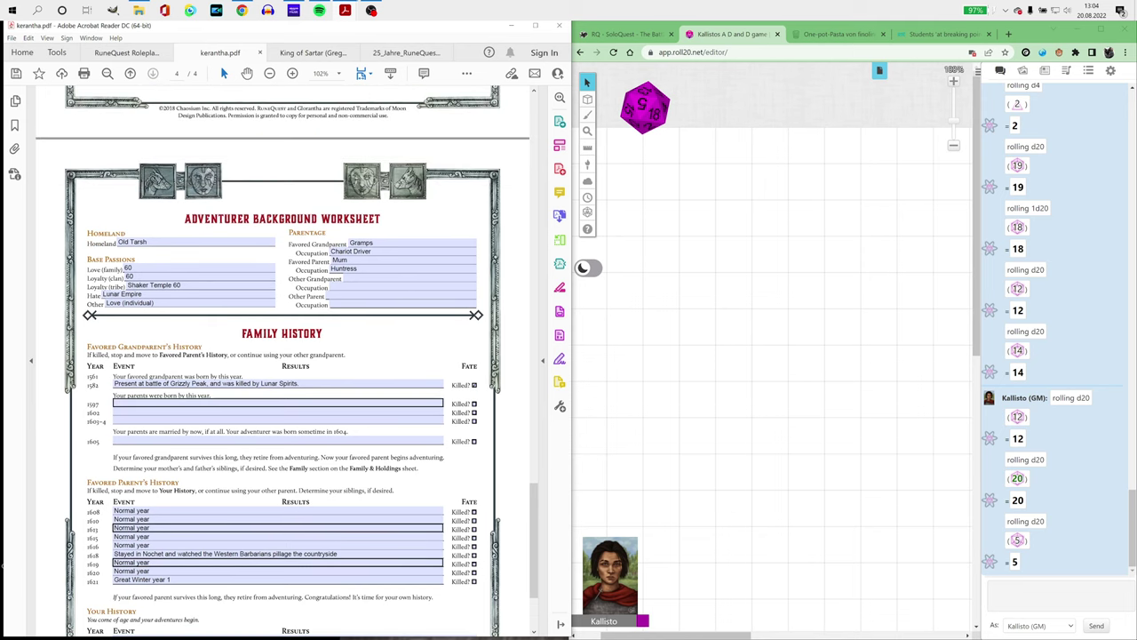
scroll(266, 387, up, 5)
scroll(267, 387, up, 2)
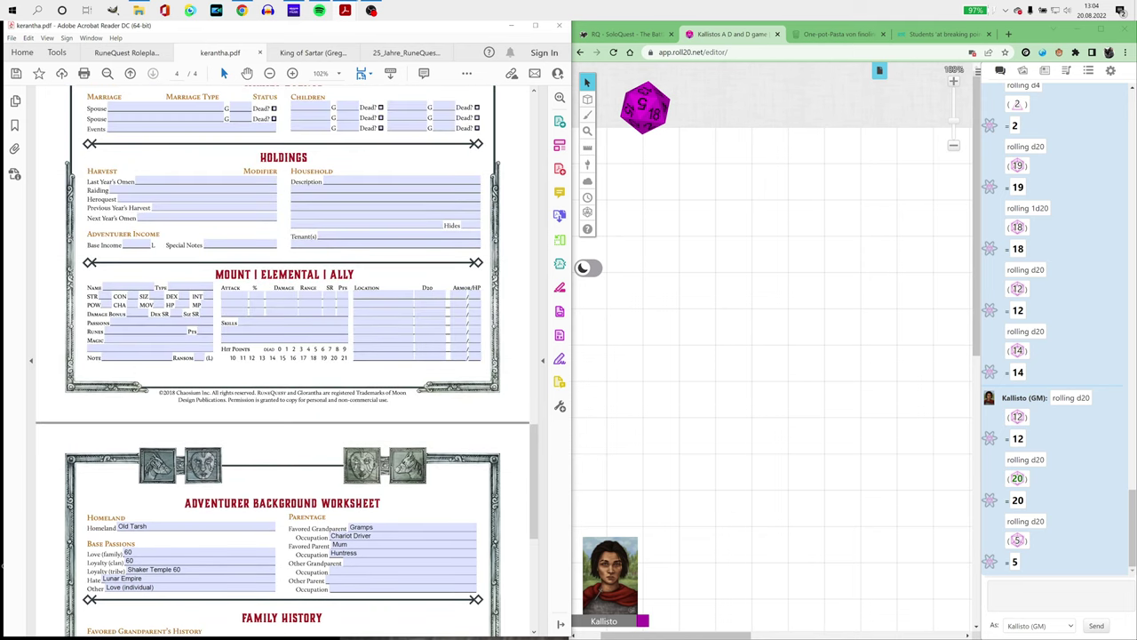
scroll(266, 387, up, 2)
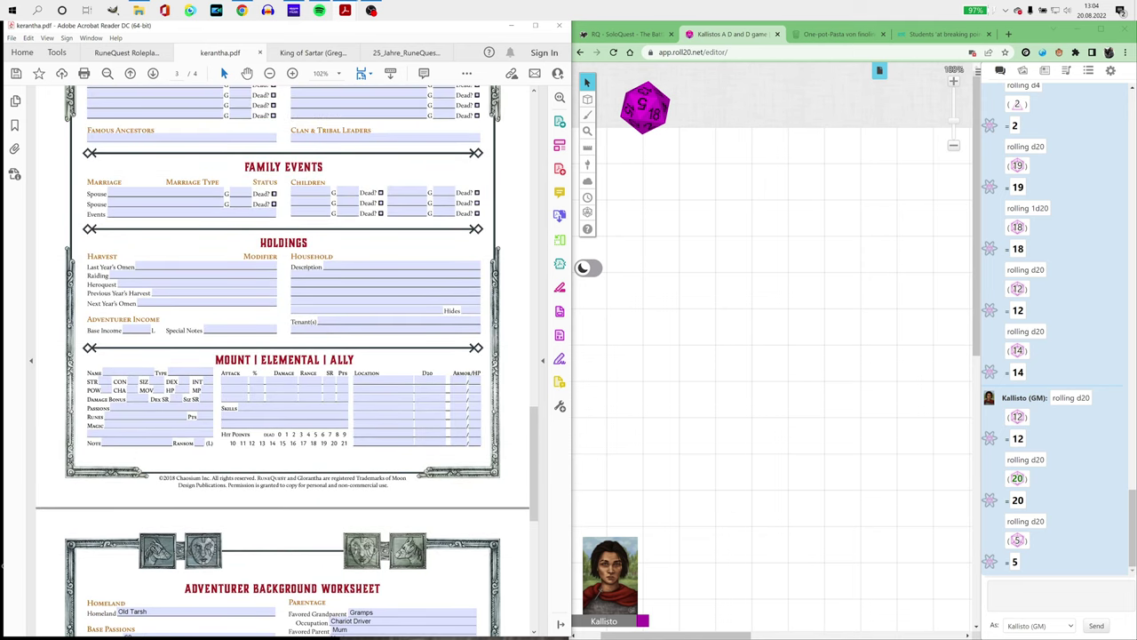
scroll(267, 386, up, 2)
scroll(266, 386, up, 4)
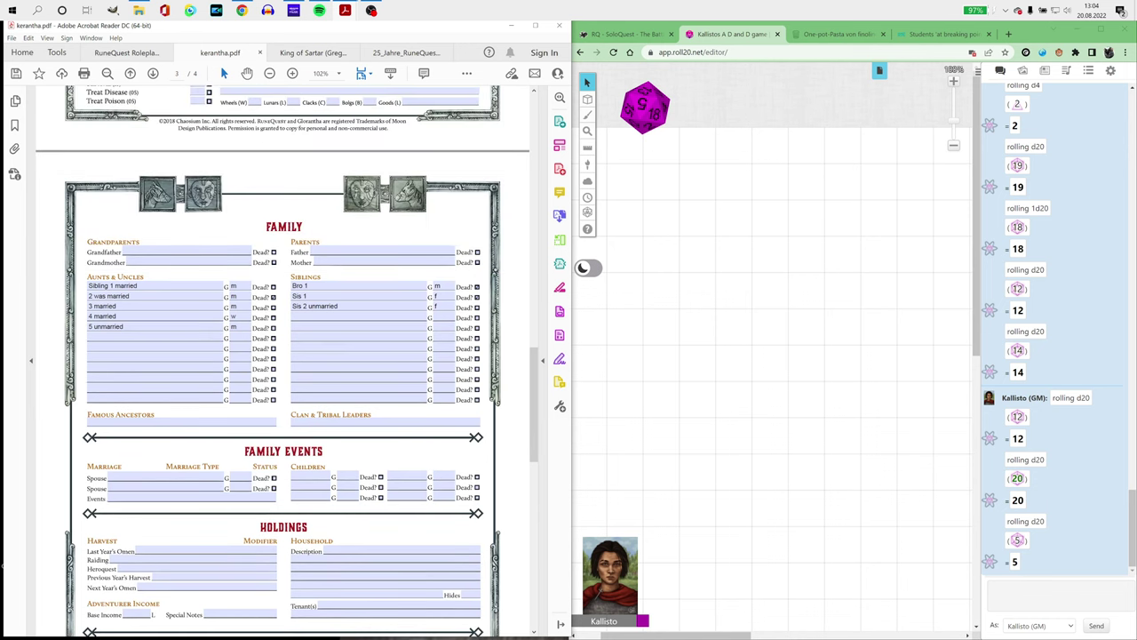
scroll(282, 356, up, 5)
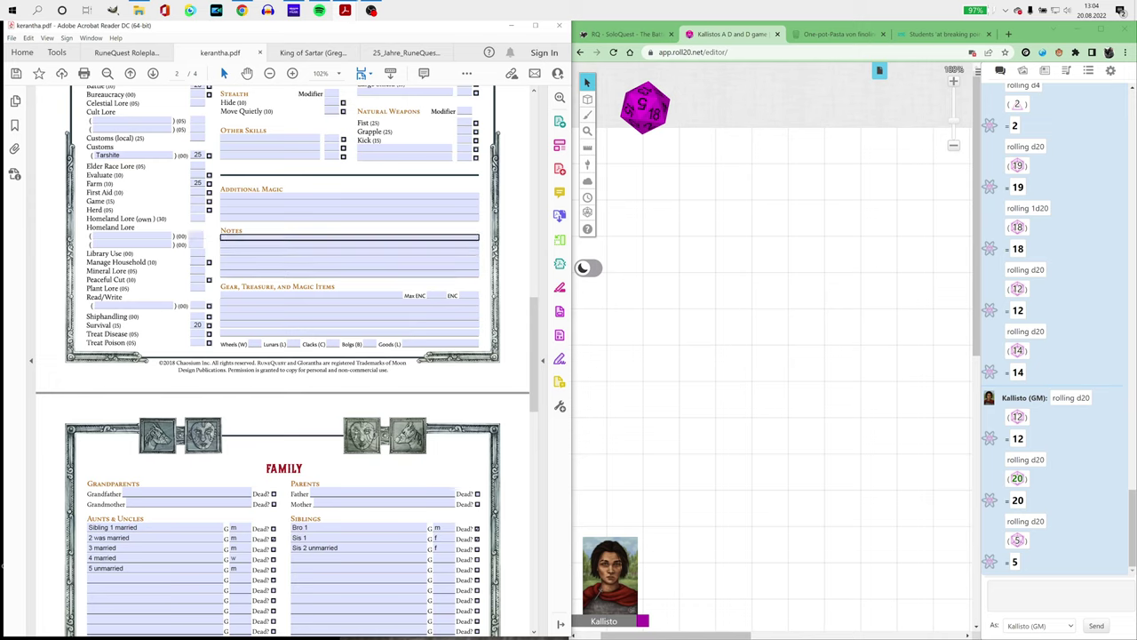
text(Large scar over right eye)
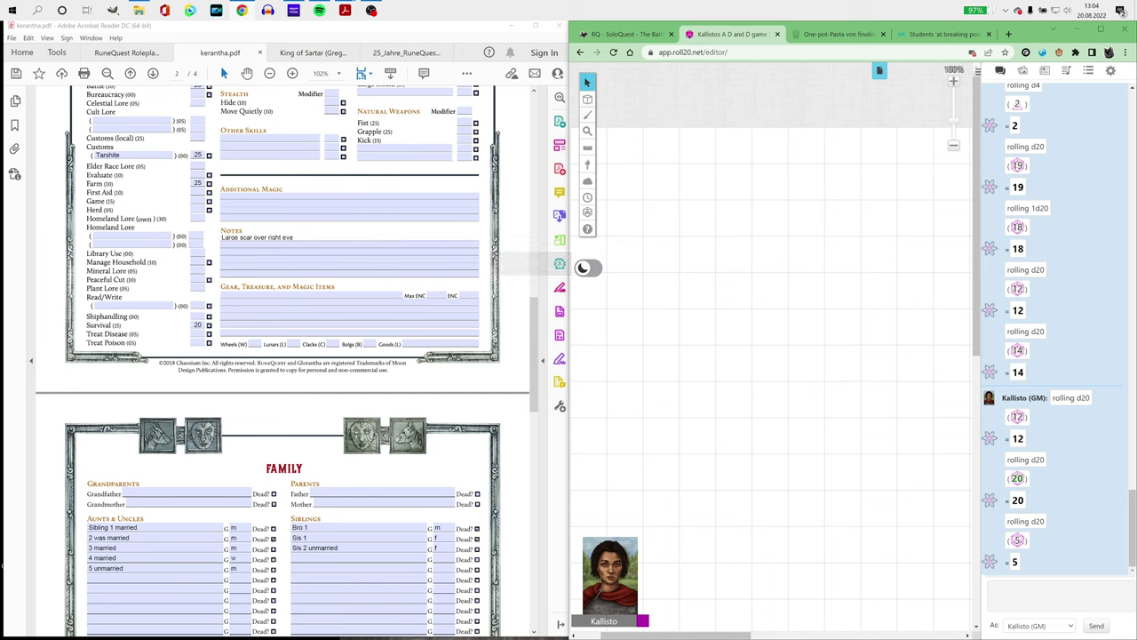
click(638, 237)
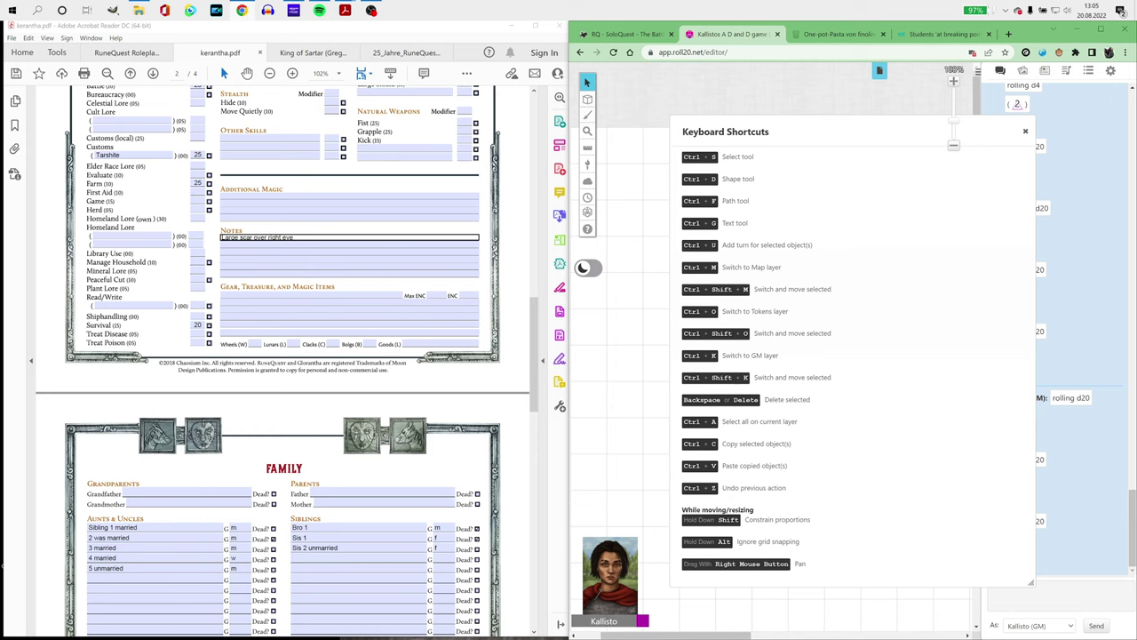
key(Escape)
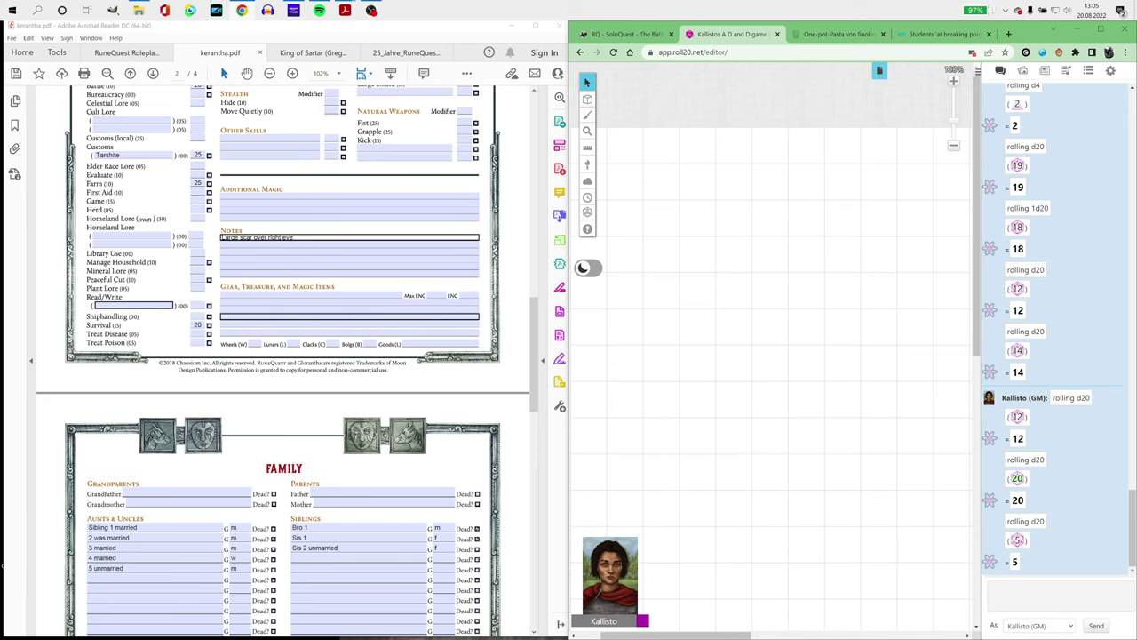
Step: Raise the Battle skill to 25 and save the character sheet
scroll(134, 249, up, 2)
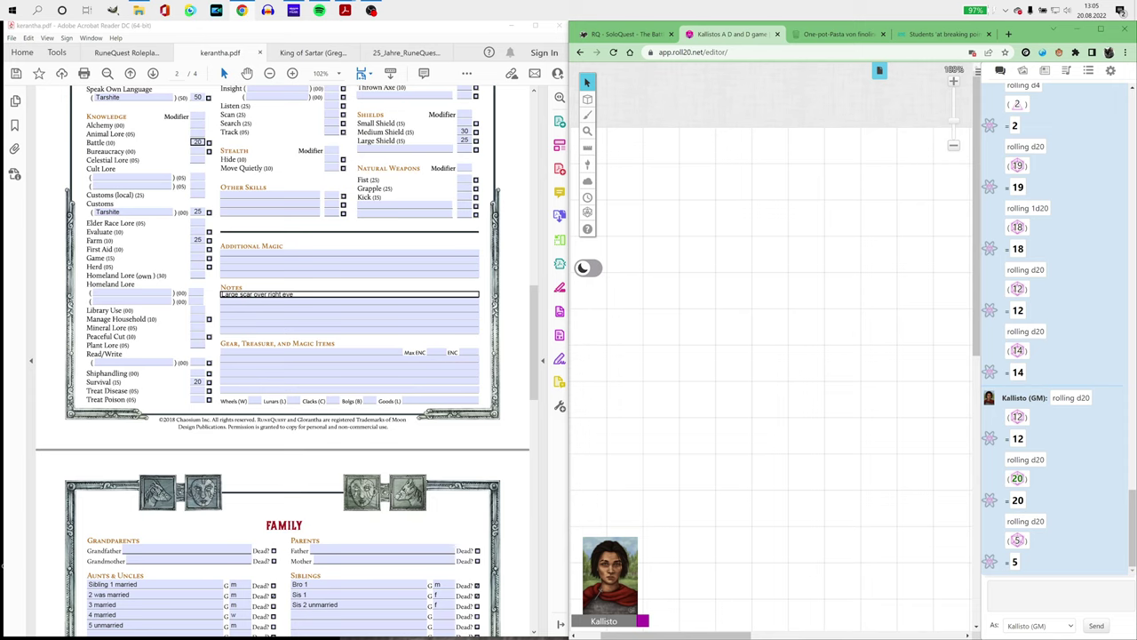
text(25)
key(ctrl+s)
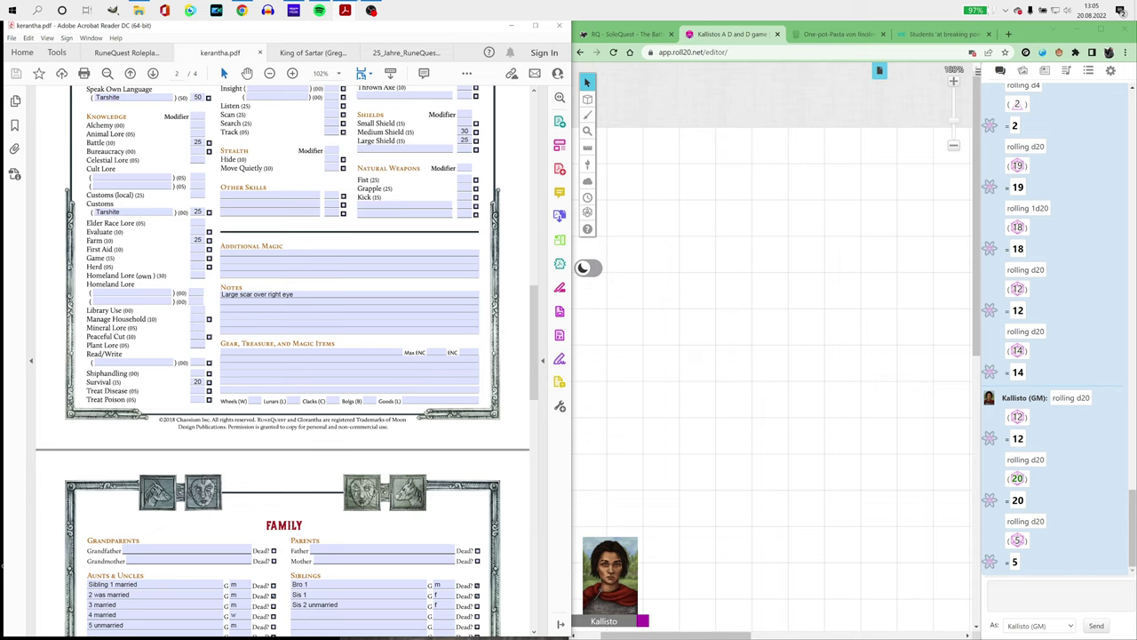